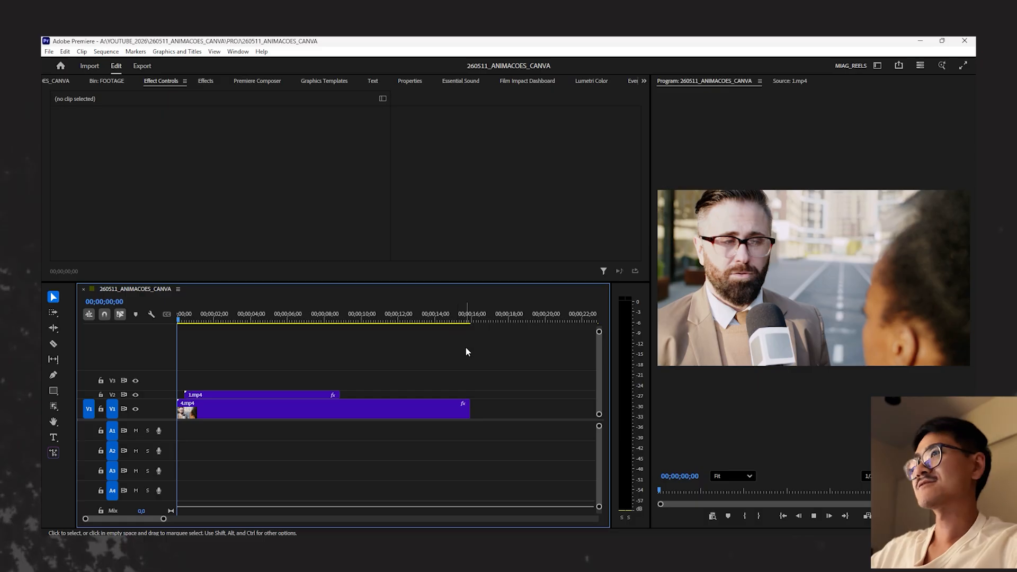
# - Play the interview footage from the start of the sequence to review its lower-third title animation
pyautogui.press('space')
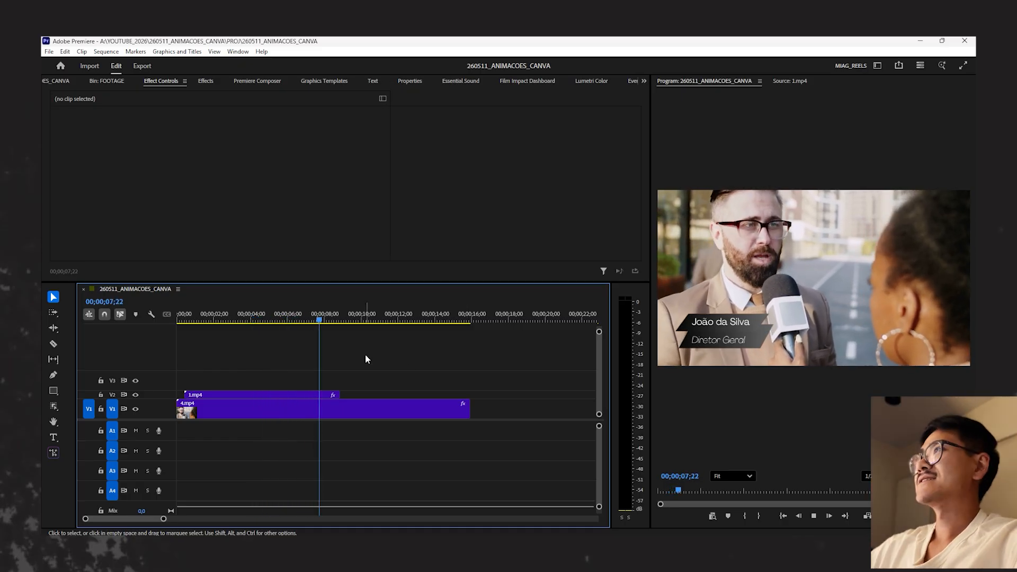
pyautogui.press('space')
pyautogui.press('space')
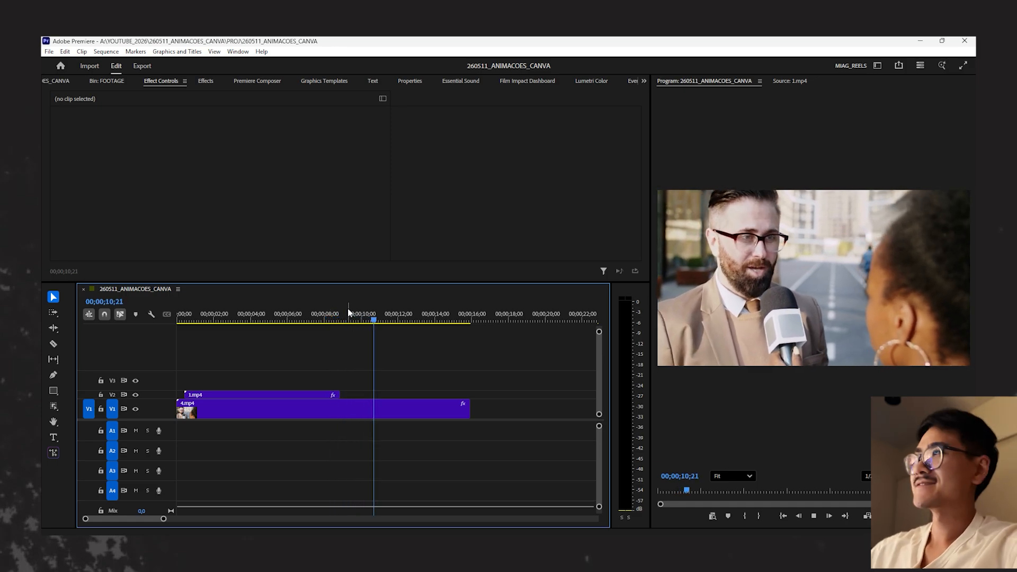
pyautogui.click(253, 317)
pyautogui.click(181, 317)
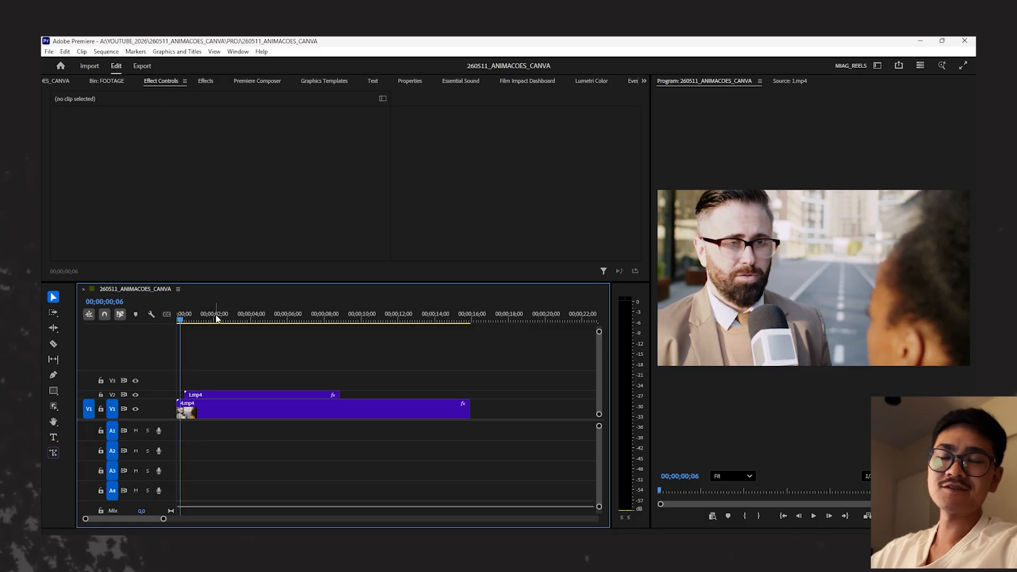
pyautogui.press('space')
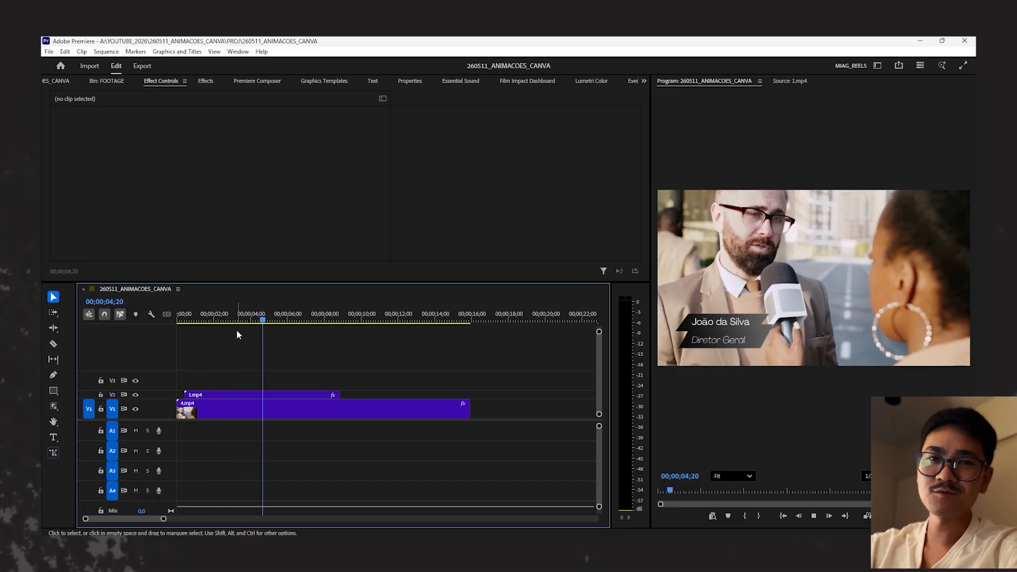
pyautogui.press('space')
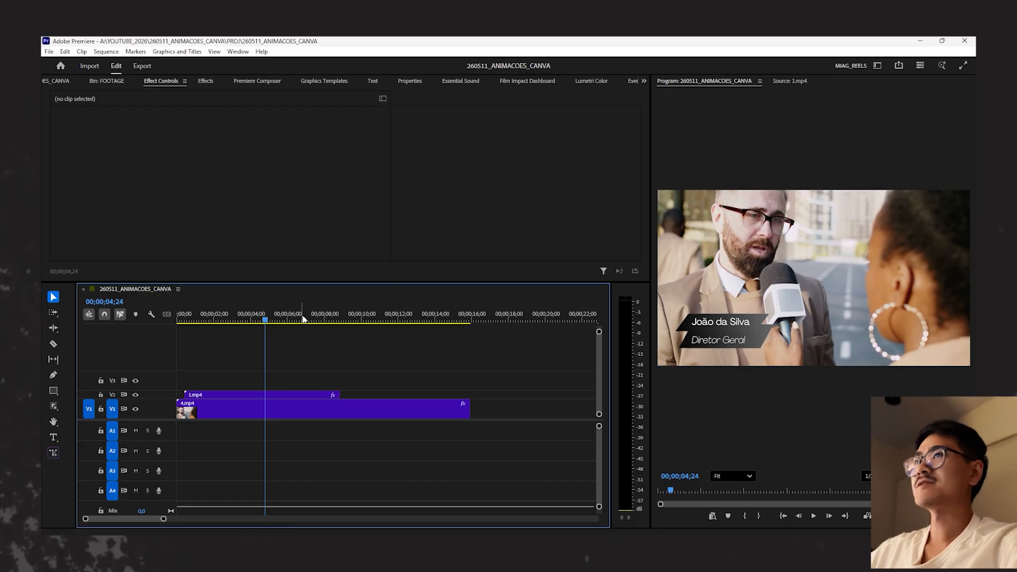
# - Play the night skyline section of the sequence and review the animated New York title over it
pyautogui.press('-')
pyautogui.moveTo(372, 315); pyautogui.dragTo(381, 316)
pyautogui.press('=')
pyautogui.press('=')
pyautogui.press('=')
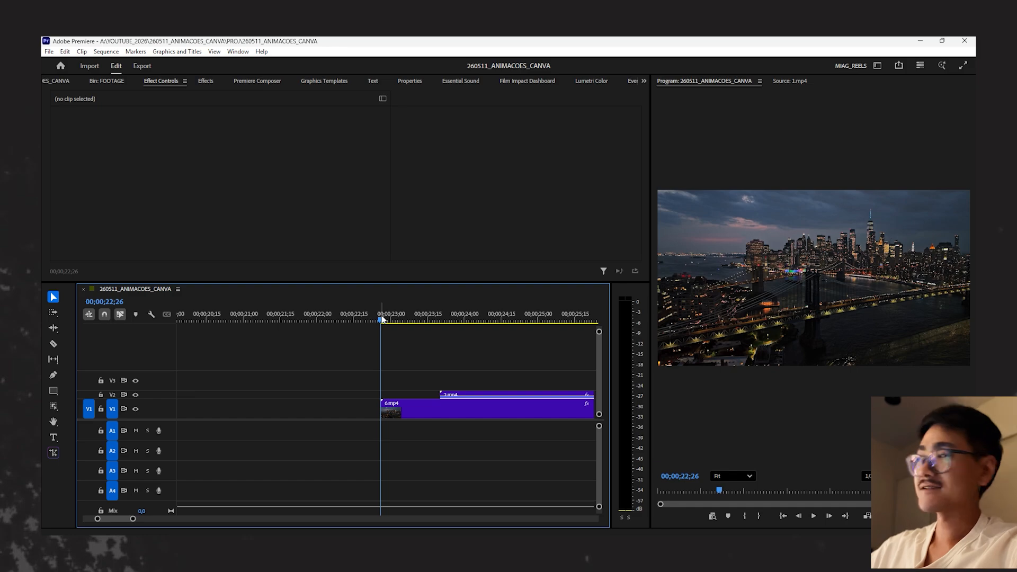
pyautogui.press('space')
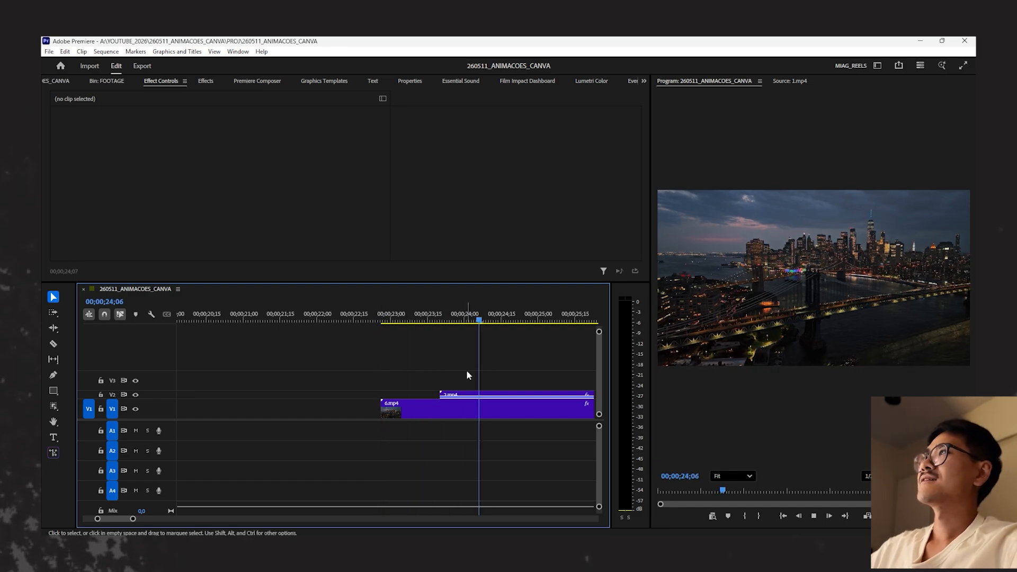
pyautogui.press('-')
pyautogui.press('-')
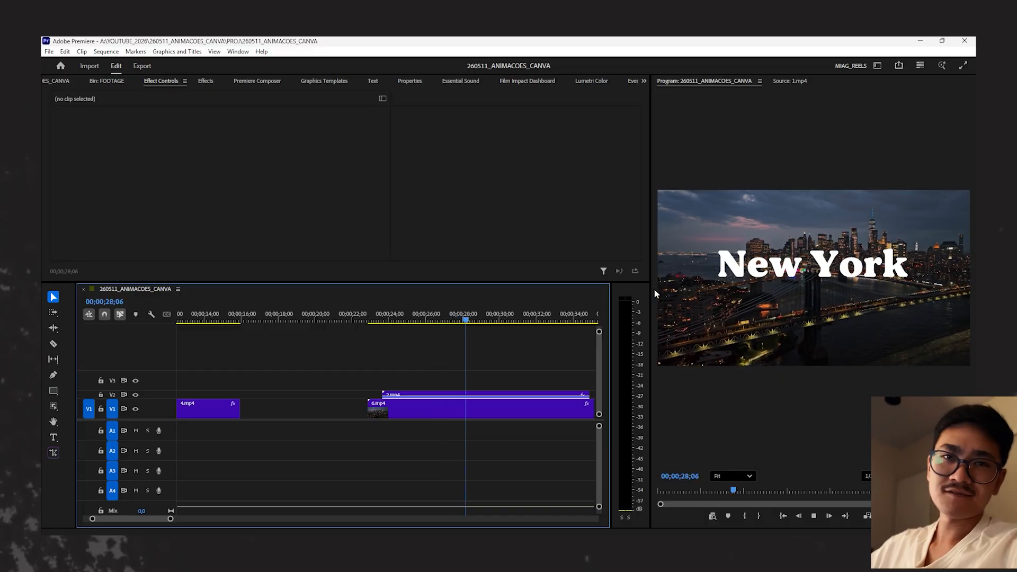
pyautogui.scroll(-2, 457, 392)
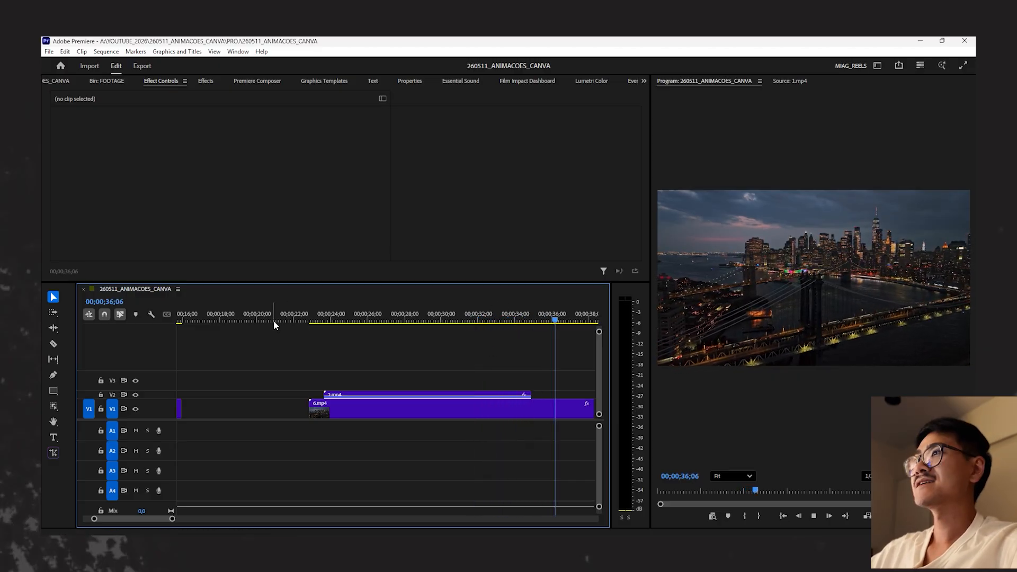
pyautogui.moveTo(324, 316); pyautogui.dragTo(319, 317)
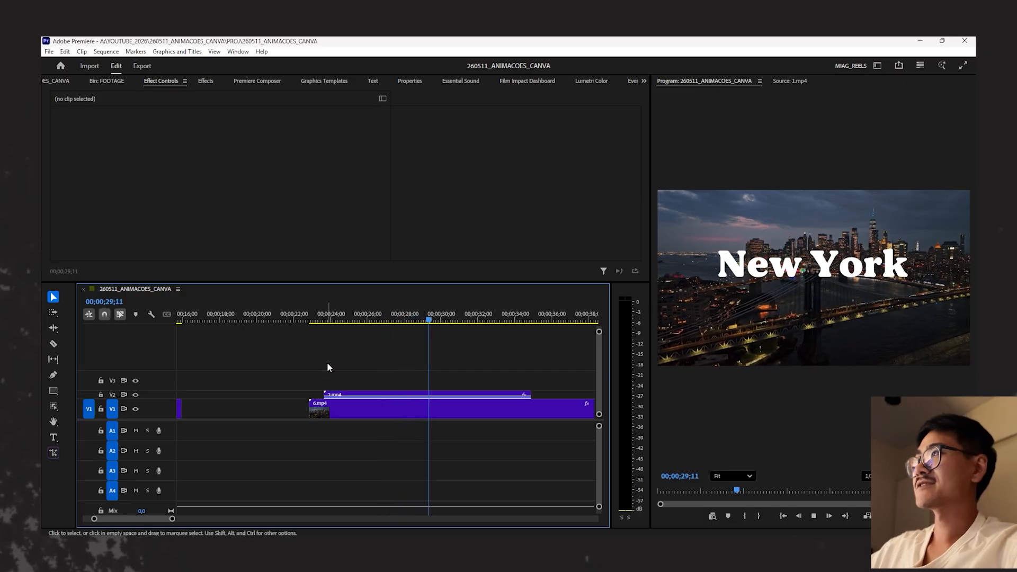
pyautogui.press('space')
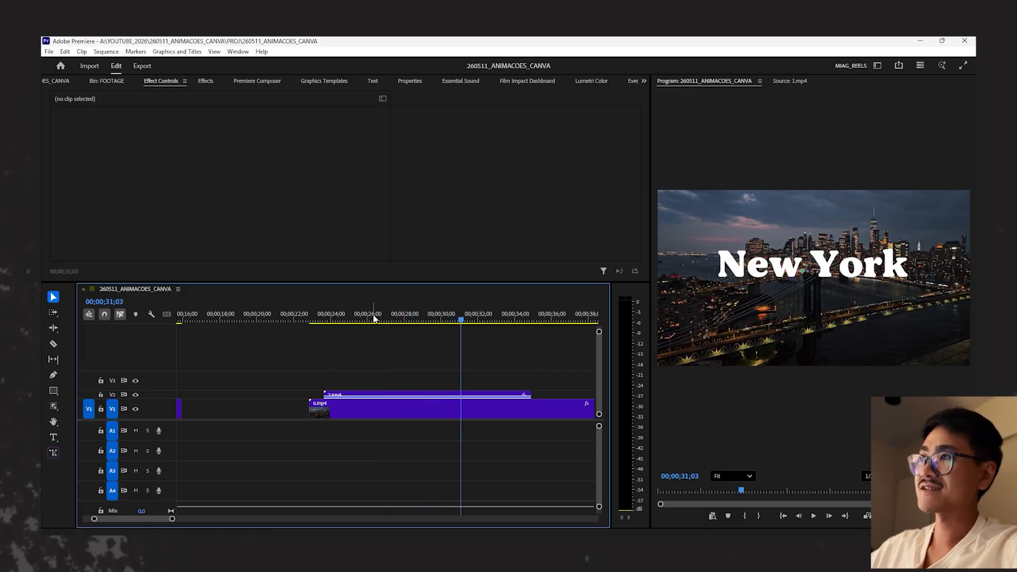
pyautogui.click(402, 317)
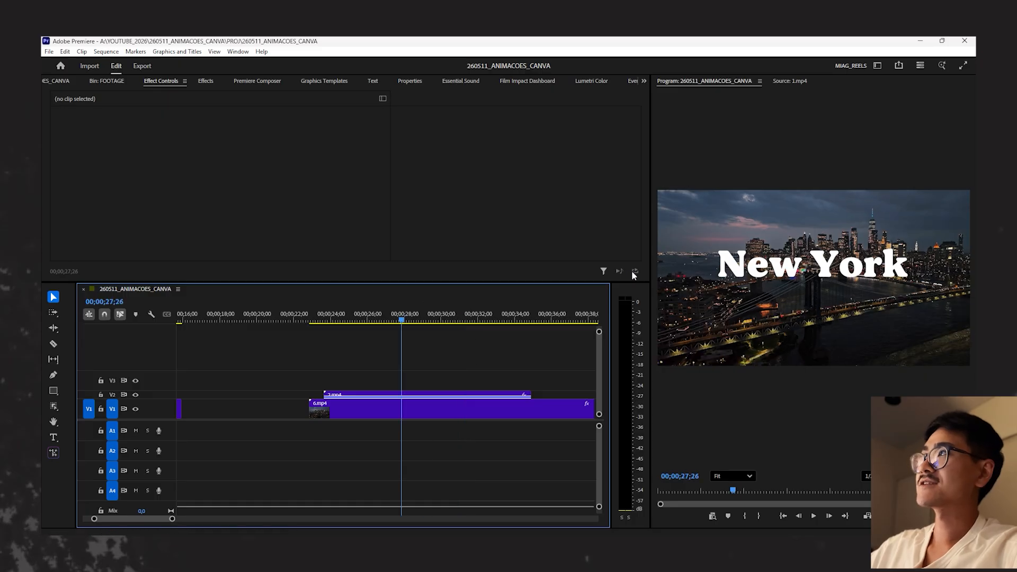
pyautogui.moveTo(400, 321); pyautogui.dragTo(361, 332)
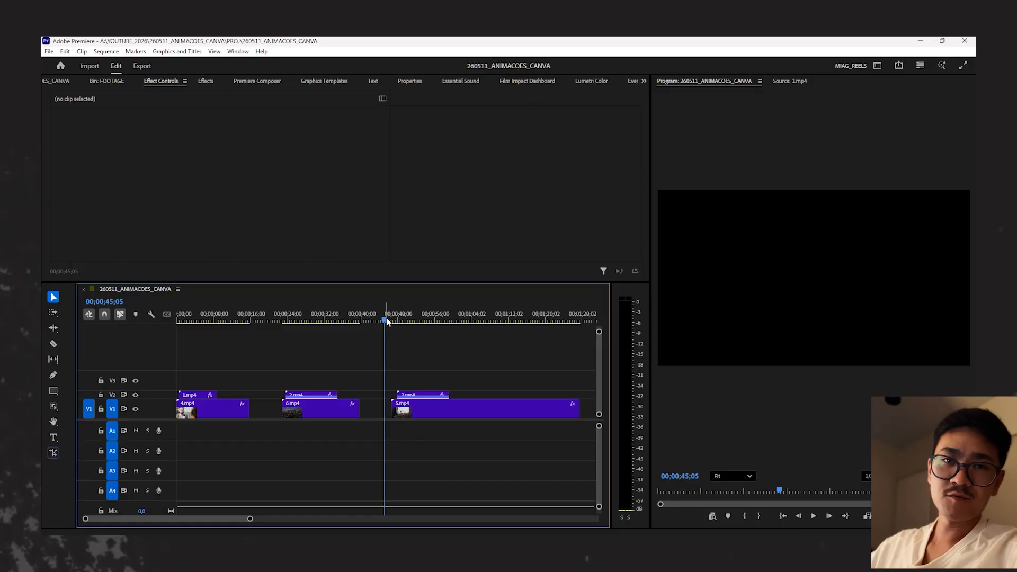
# - Play the bridge footage section and examine its New York title up close, restoring the preview zoom to Fit
pyautogui.moveTo(387, 321); pyautogui.dragTo(393, 314)
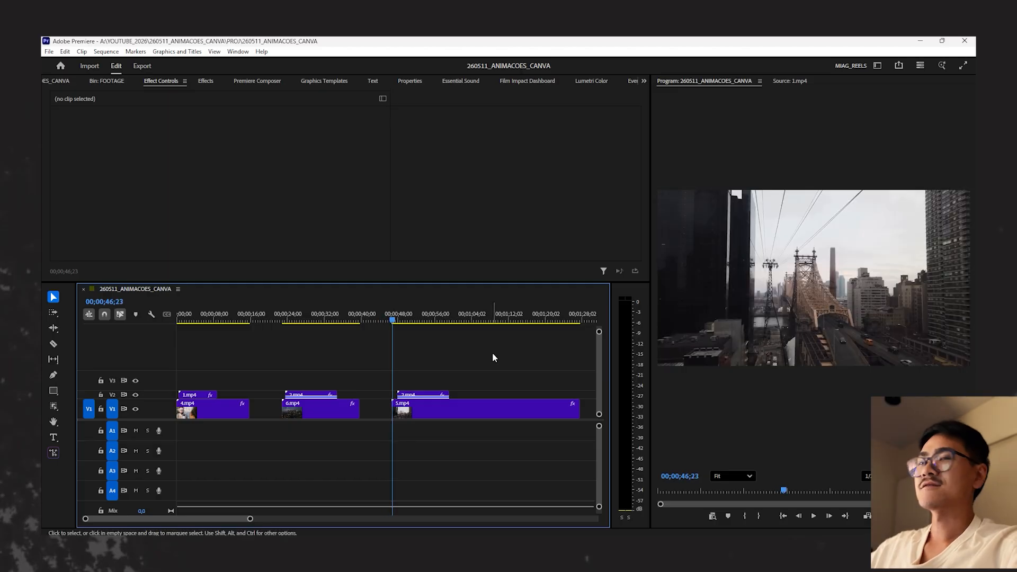
pyautogui.press('space')
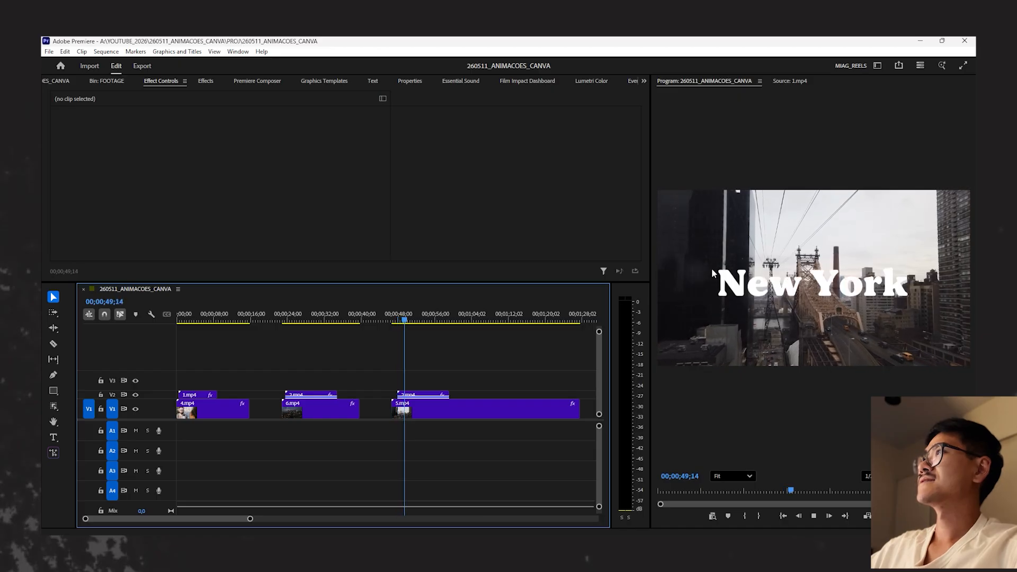
pyautogui.press('space')
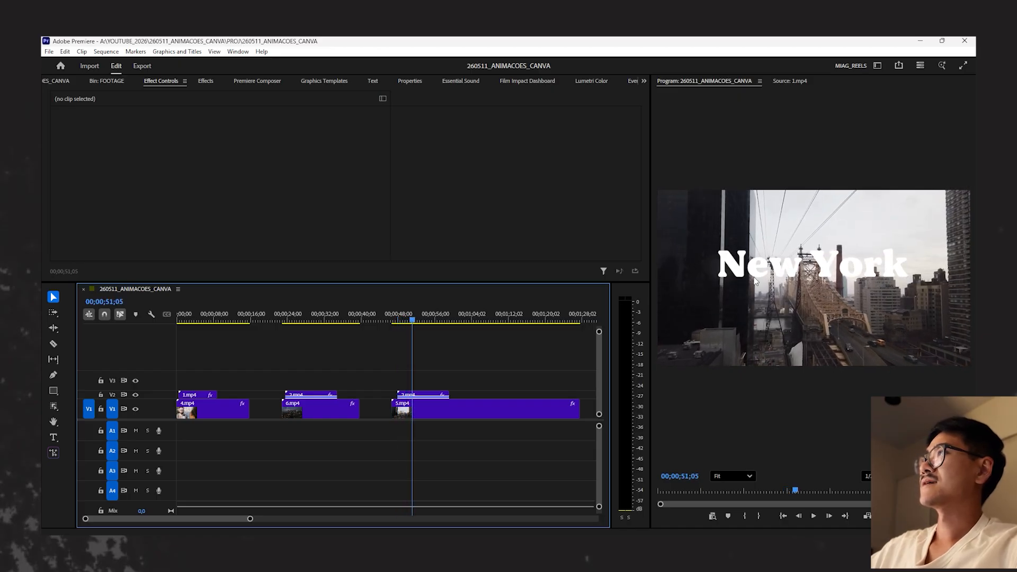
pyautogui.scroll(3, 751, 272)
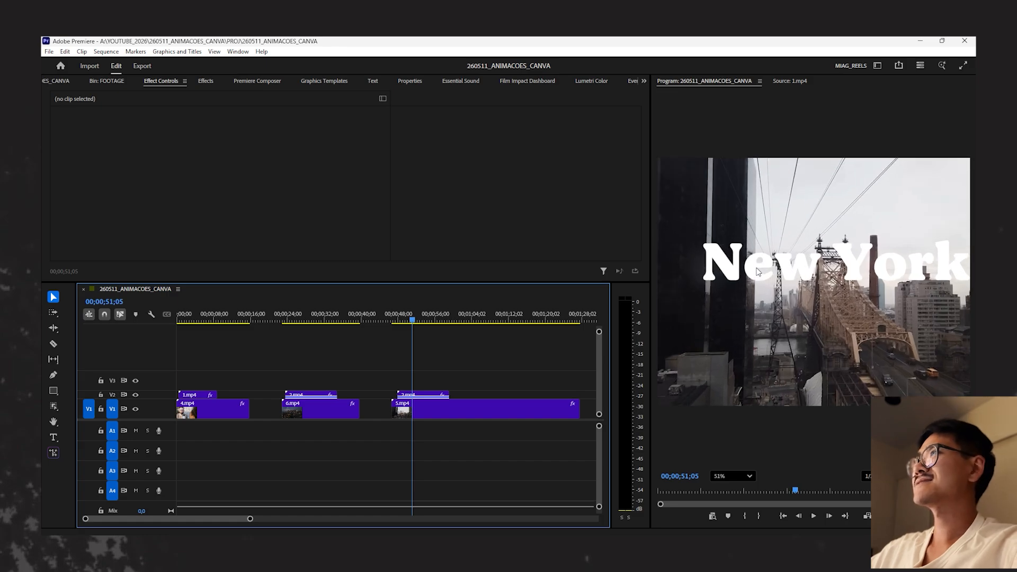
pyautogui.click(746, 476)
pyautogui.click(745, 478)
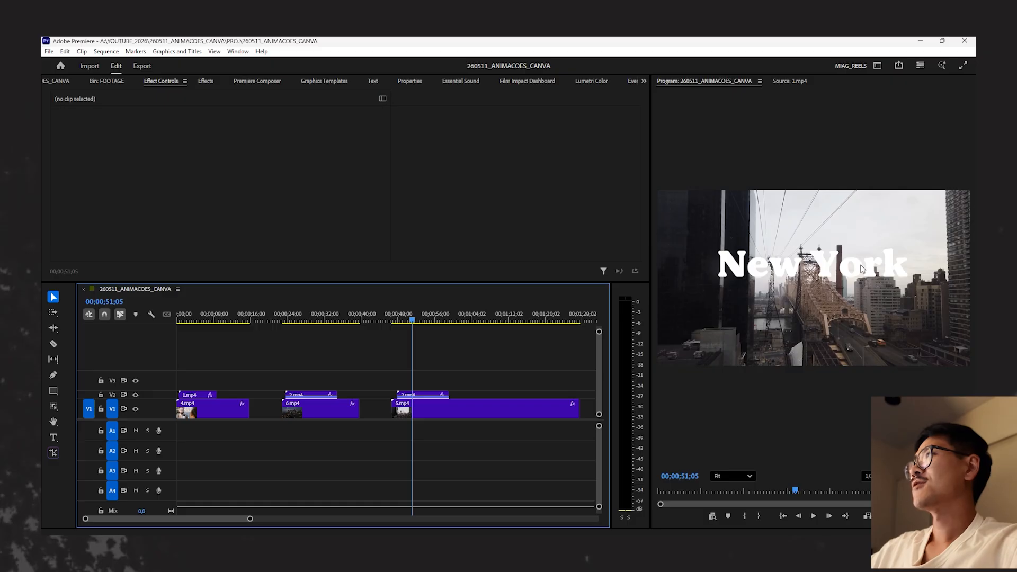
# - Try moving the New York title over the bridge footage down to a vertical position of 837, and reset its position
pyautogui.click(419, 394)
pyautogui.moveTo(249, 142); pyautogui.dragTo(318, 142)
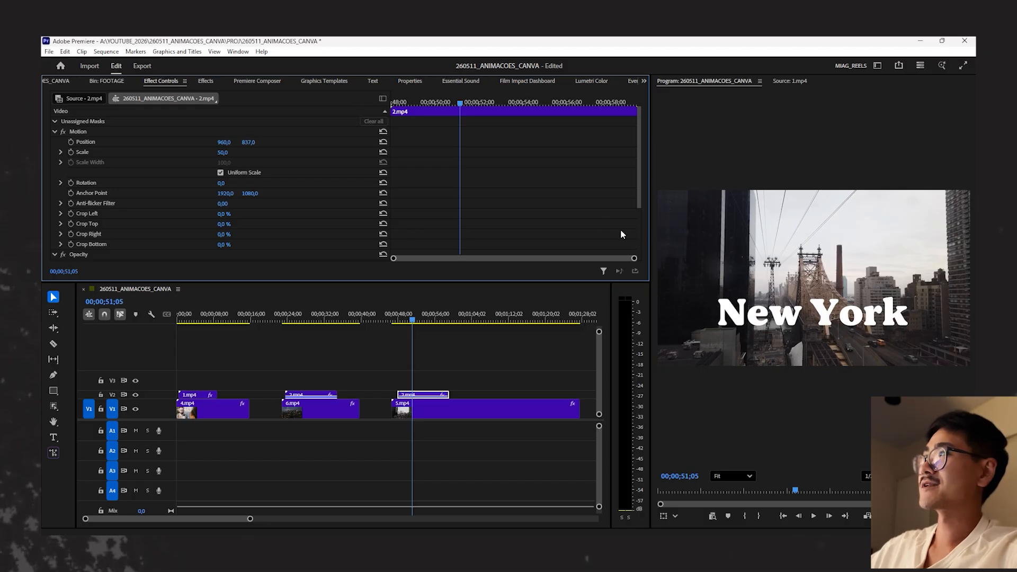
pyautogui.click(382, 142)
pyautogui.click(444, 320)
pyautogui.click(587, 371)
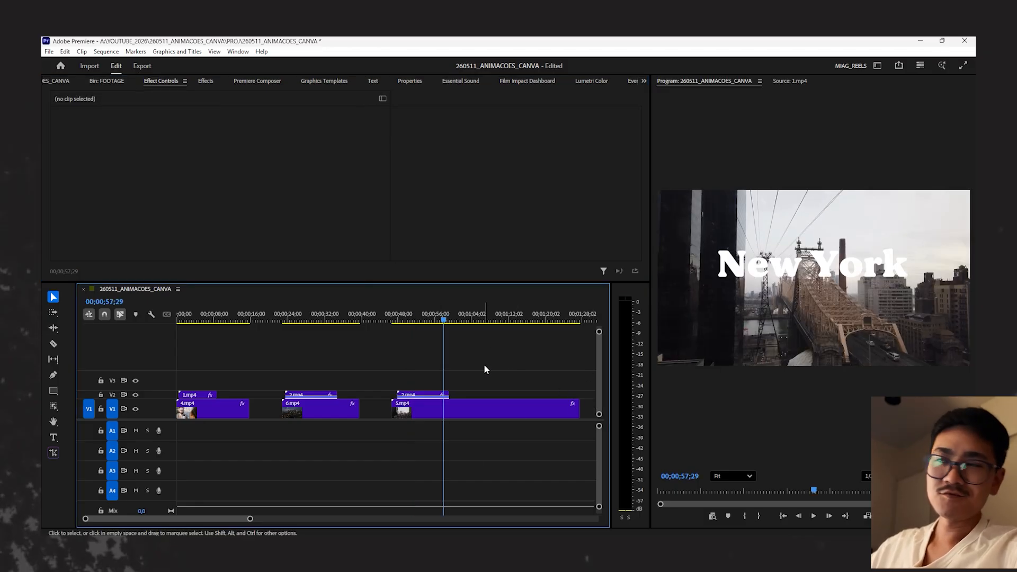
# - Play the sunset skyline section with clip 3.mp4 and review how its New York title appears over the footage
pyautogui.press('-')
pyautogui.click(394, 319)
pyautogui.moveTo(394, 317); pyautogui.dragTo(400, 318)
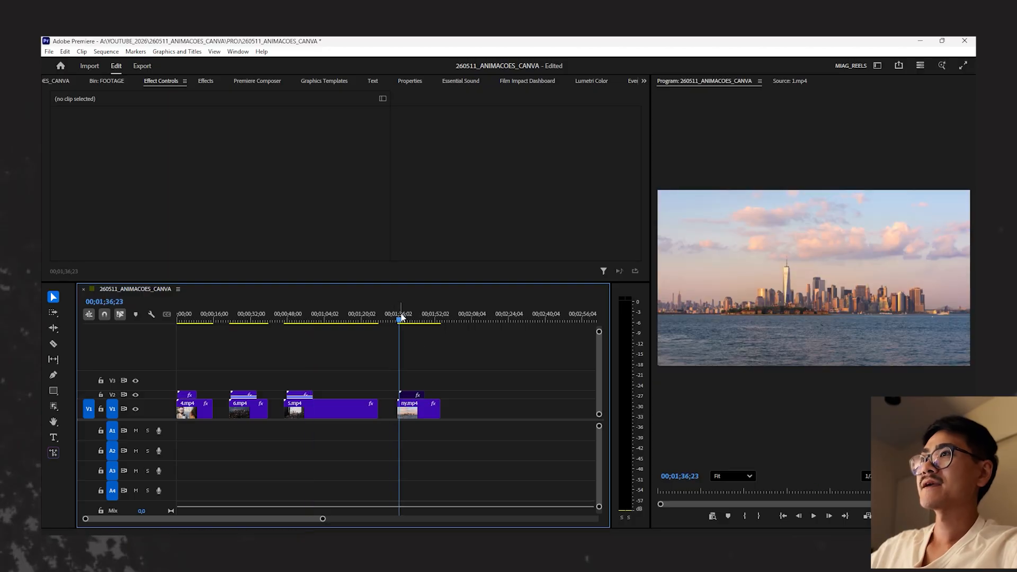
pyautogui.press('=')
pyautogui.press('=')
pyautogui.press('=')
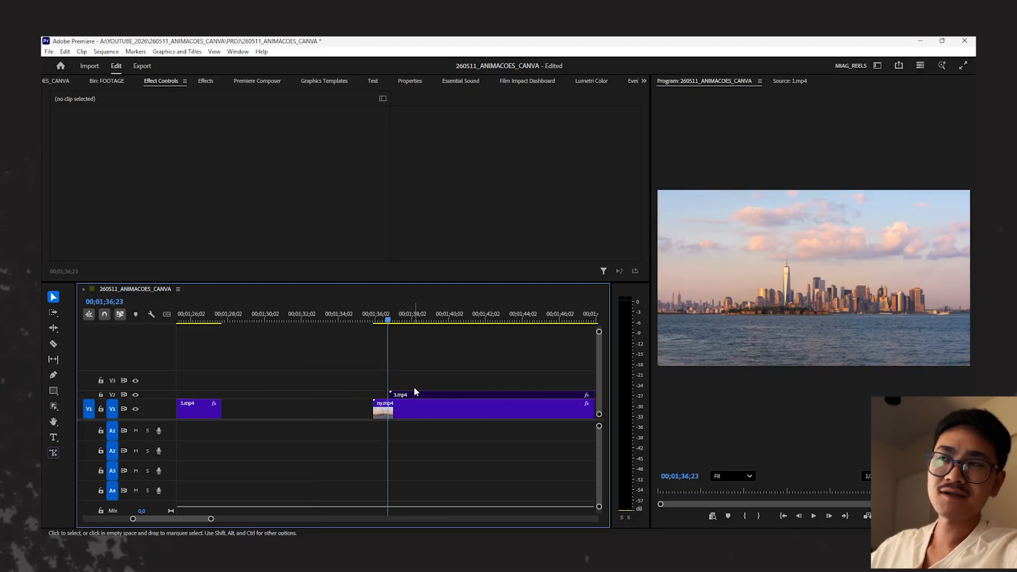
pyautogui.press('-')
pyautogui.press('-')
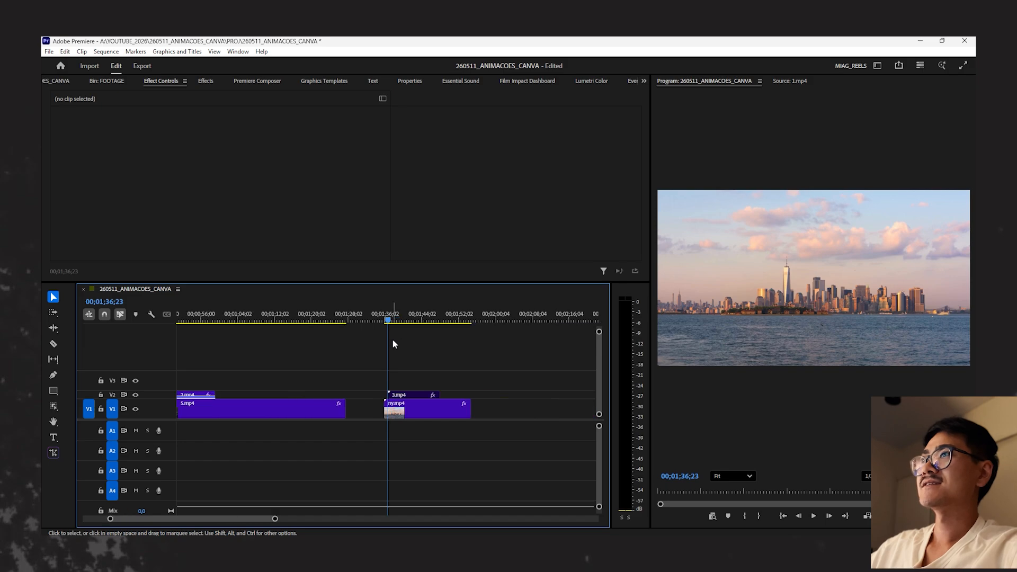
pyautogui.click(418, 394)
pyautogui.press('space')
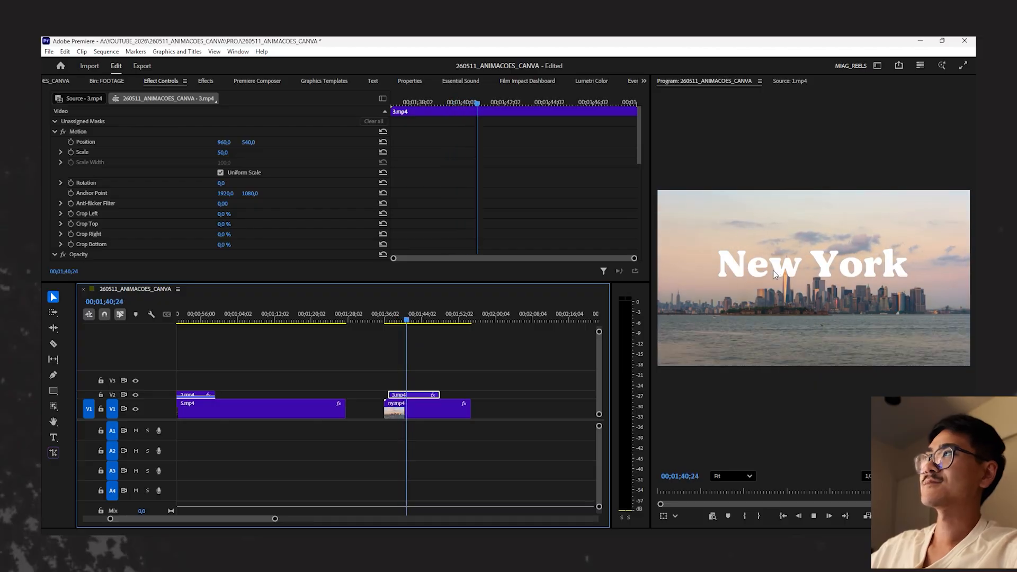
pyautogui.press('space')
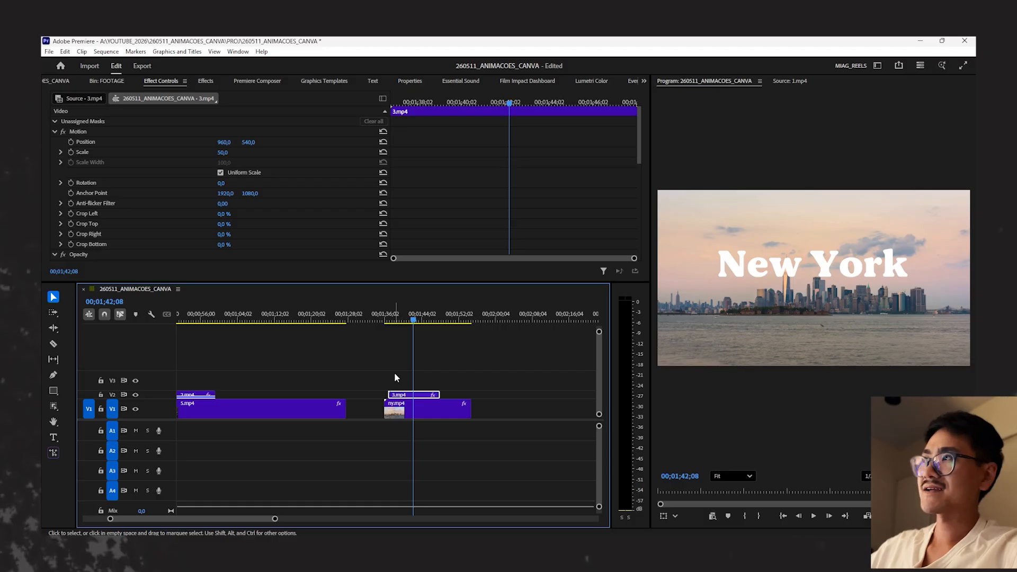
pyautogui.click(391, 319)
pyautogui.click(434, 359)
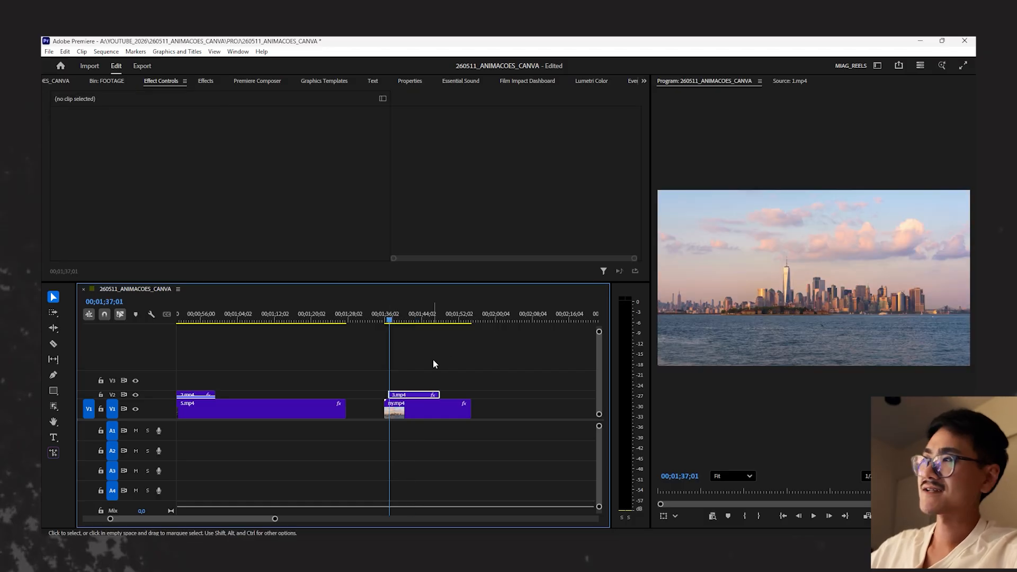
pyautogui.click(403, 321)
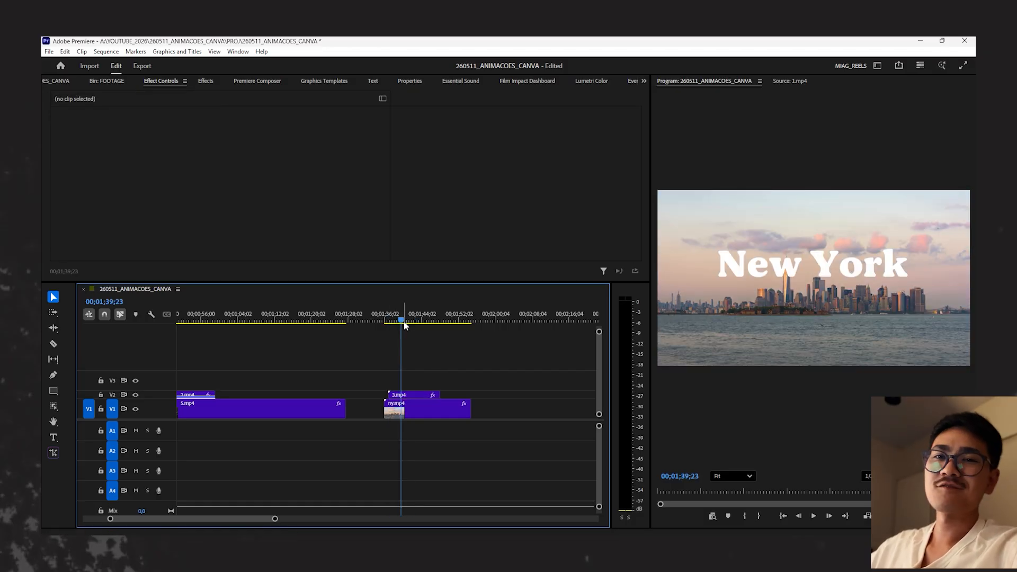
# - Return to the interview section at the sequence start and enlarge the V2 track to reveal the title clips' thumbnails
pyautogui.press('-')
pyautogui.press('-')
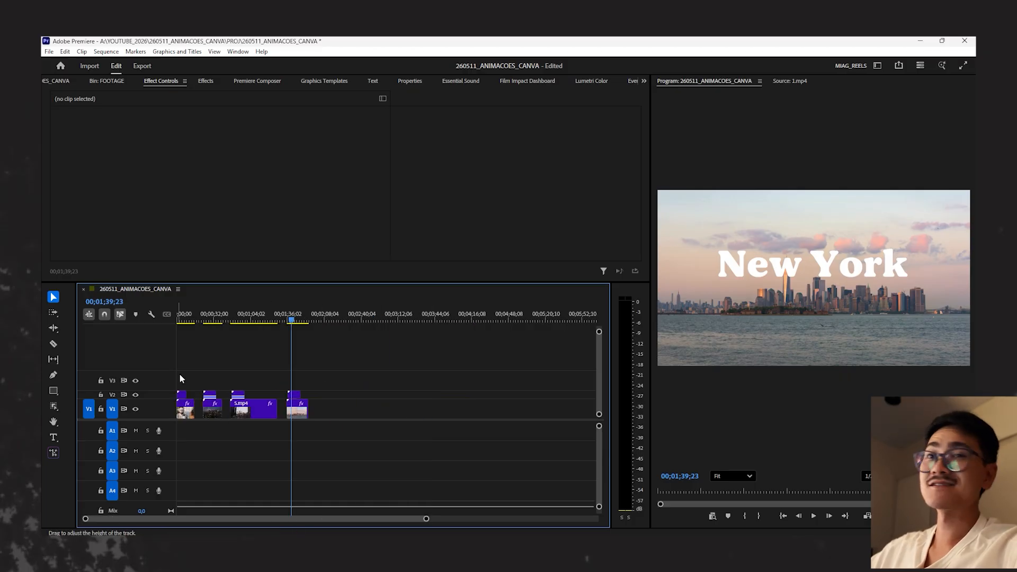
pyautogui.click(182, 318)
pyautogui.press('=')
pyautogui.press('=')
pyautogui.press('=')
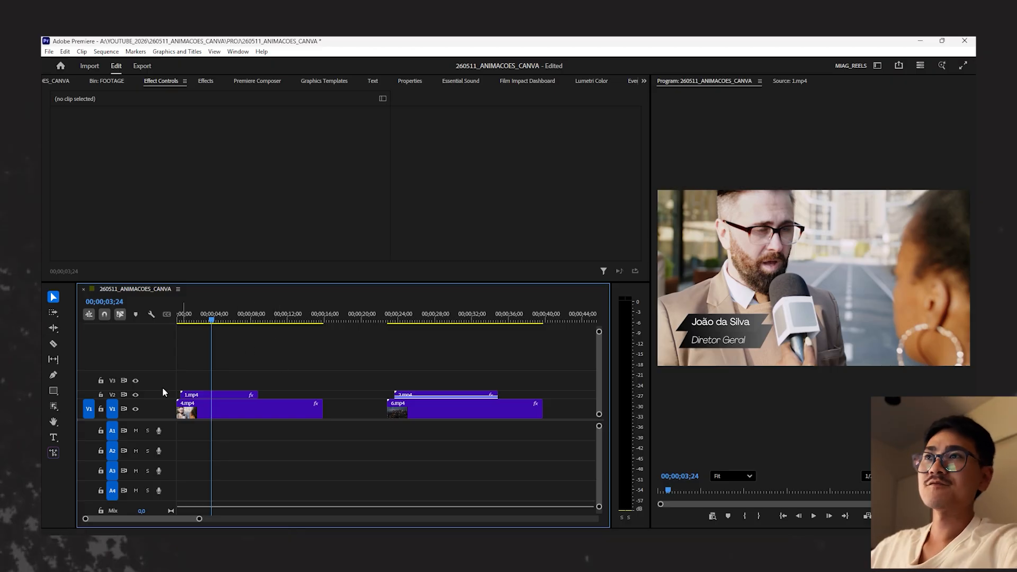
pyautogui.moveTo(165, 391); pyautogui.dragTo(166, 377)
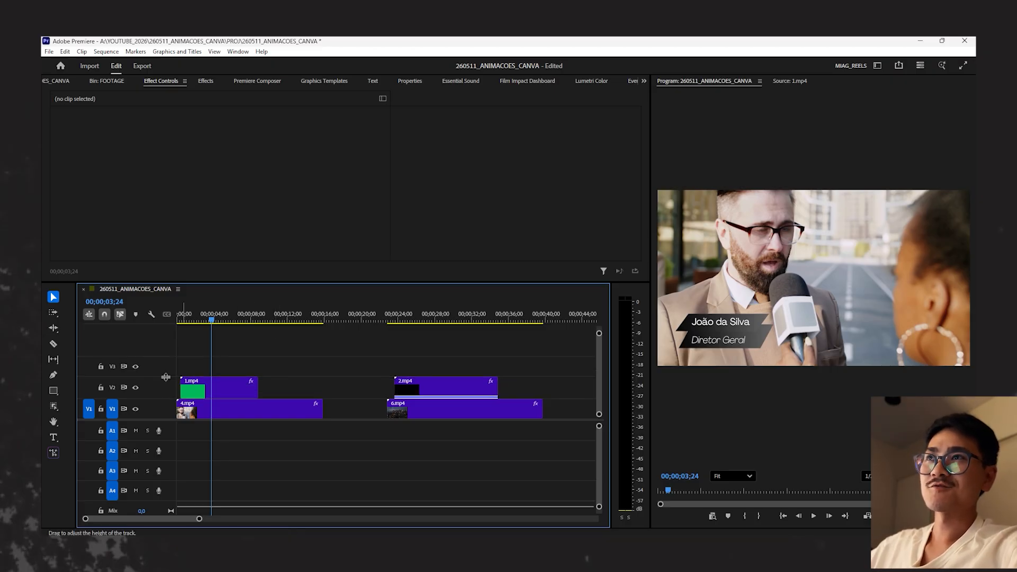
# - Examine the lower-third animation at two points and inspect the effect settings of clip 1.mp4
pyautogui.click(191, 318)
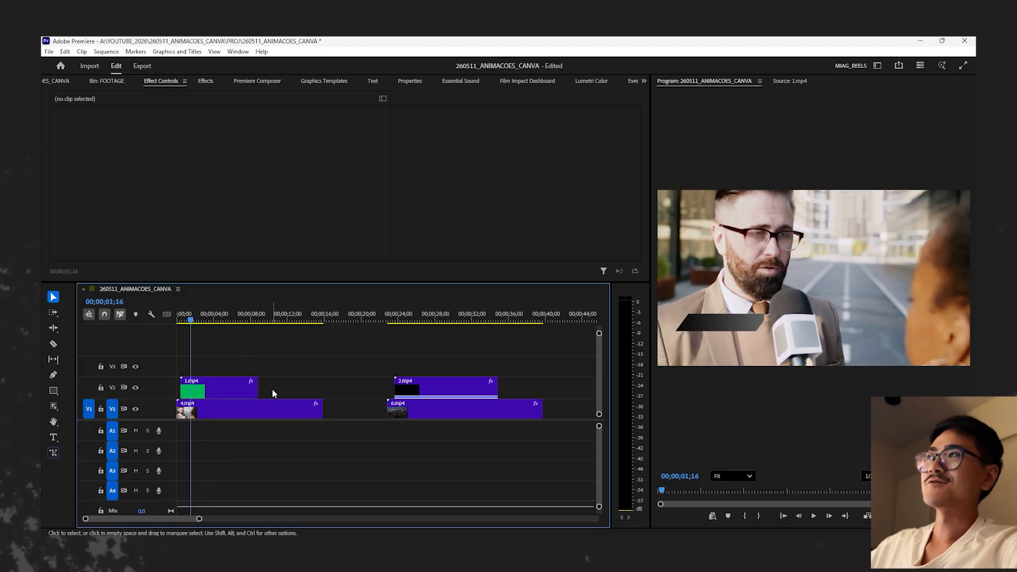
pyautogui.click(215, 318)
pyautogui.click(209, 395)
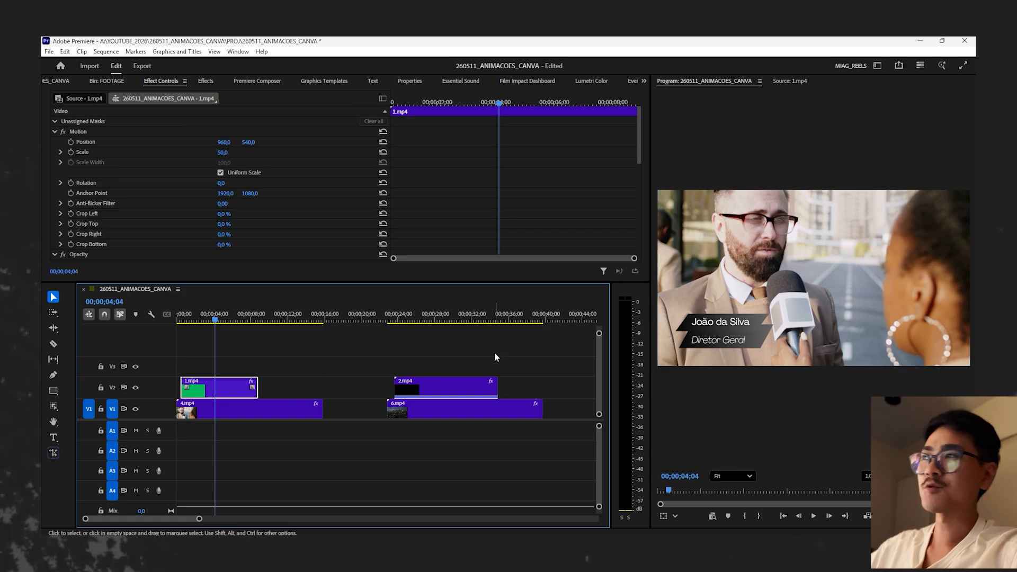
# - Set the blend mode of title clip 2.mp4 over the night skyline footage to Screen
pyautogui.click(424, 317)
pyautogui.click(454, 387)
pyautogui.scroll(-4, 470, 206)
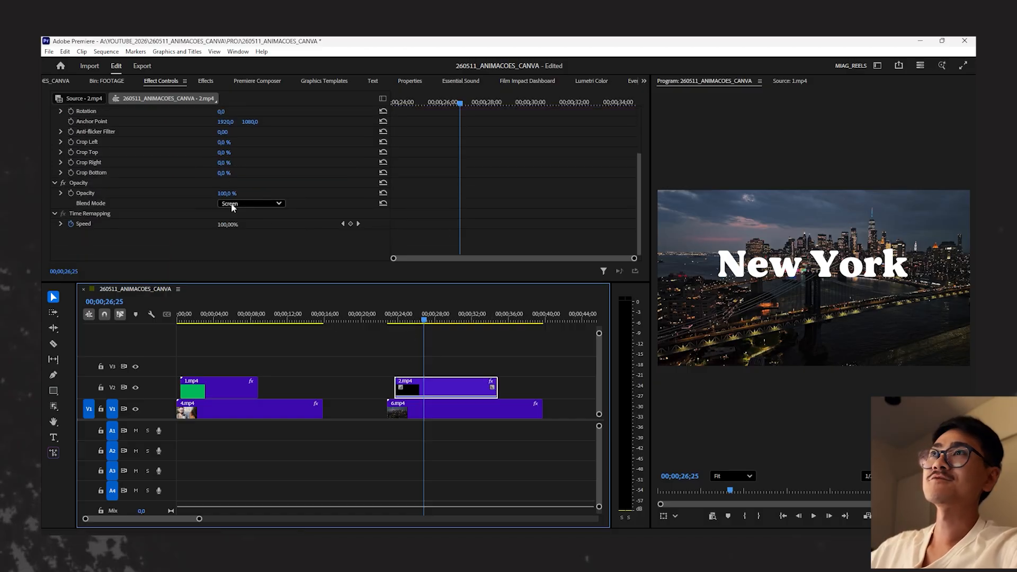
pyautogui.click(234, 206)
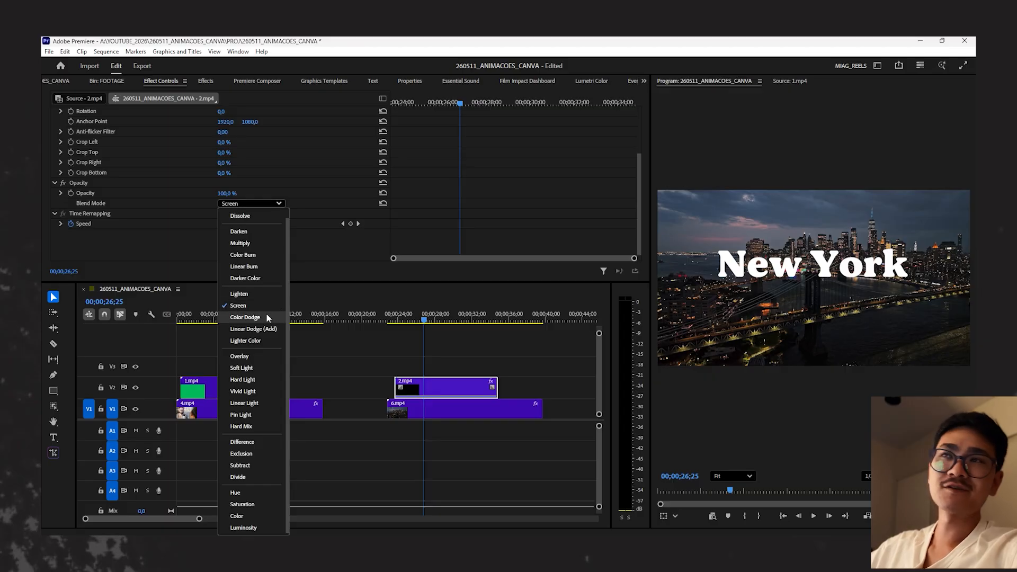
pyautogui.click(229, 306)
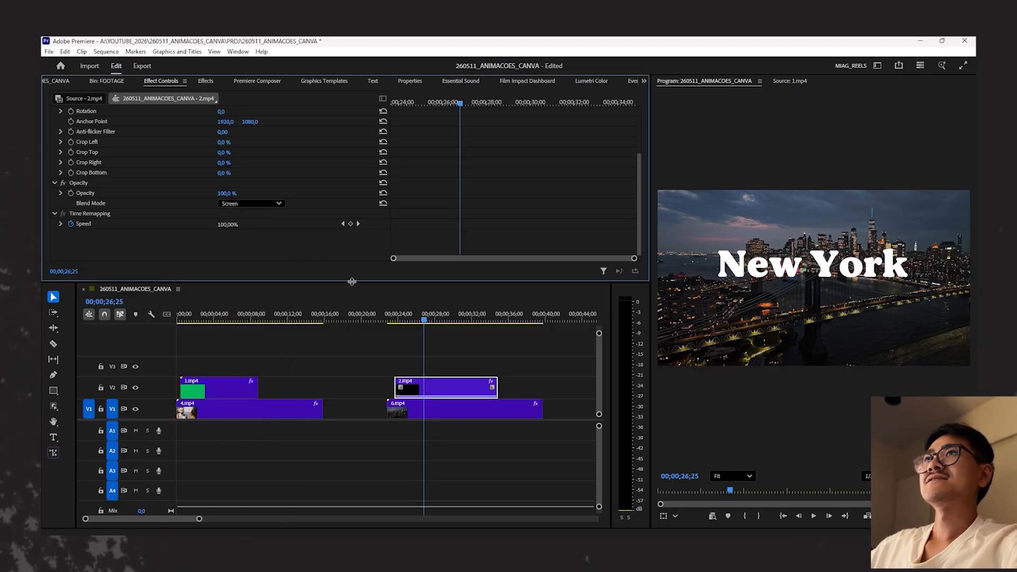
# - Examine the available blend modes and the opacity settings of title clip 2.mp4 over the night skyline footage
pyautogui.click(253, 203)
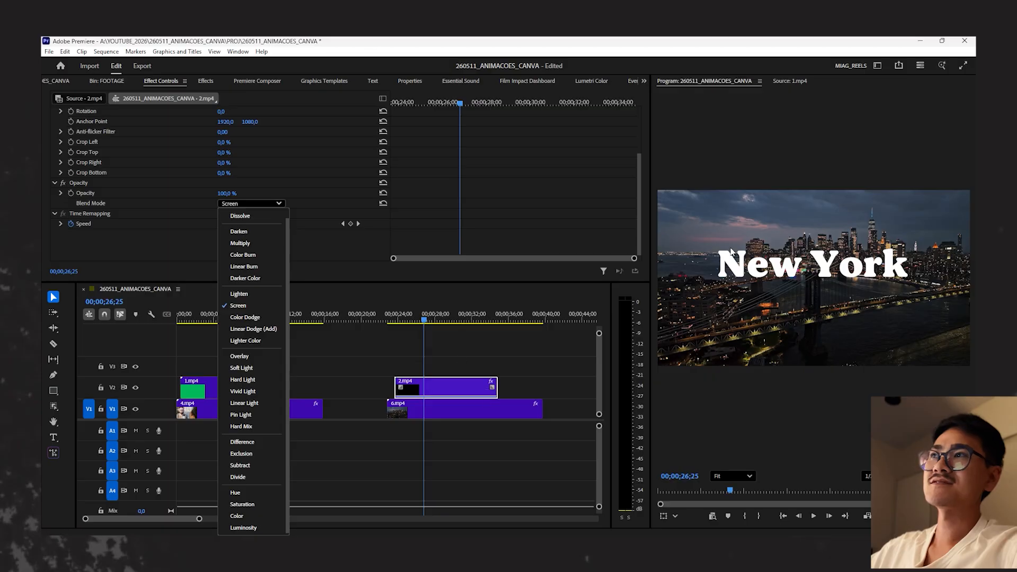
pyautogui.click(388, 341)
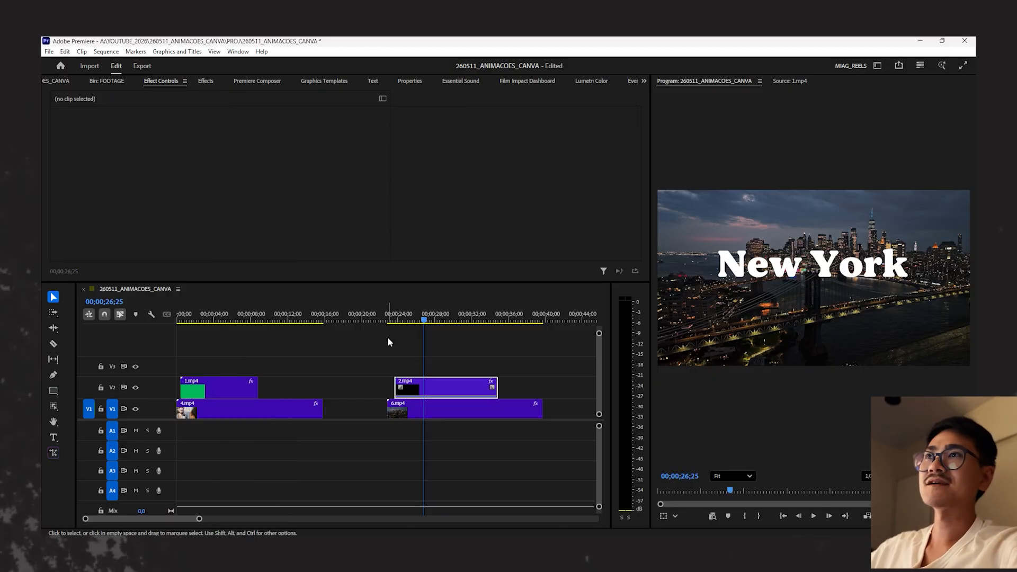
pyautogui.click(422, 320)
pyautogui.click(462, 392)
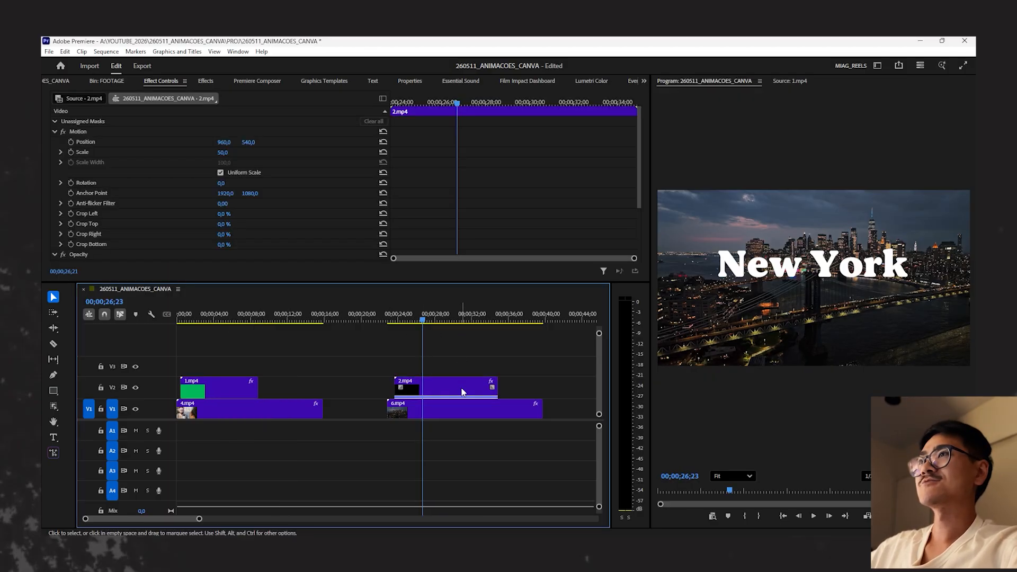
pyautogui.scroll(-3, 380, 229)
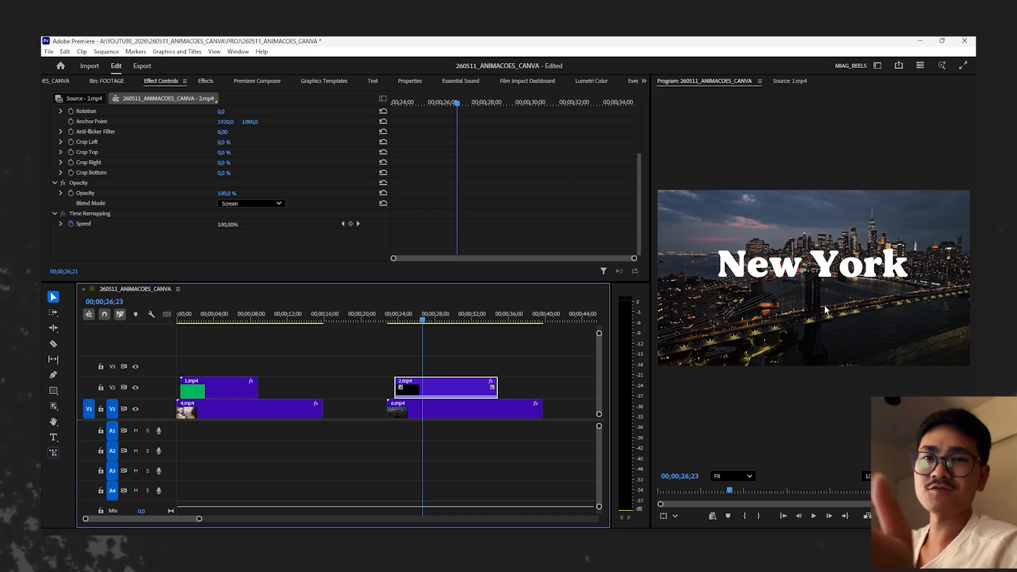
pyautogui.click(451, 360)
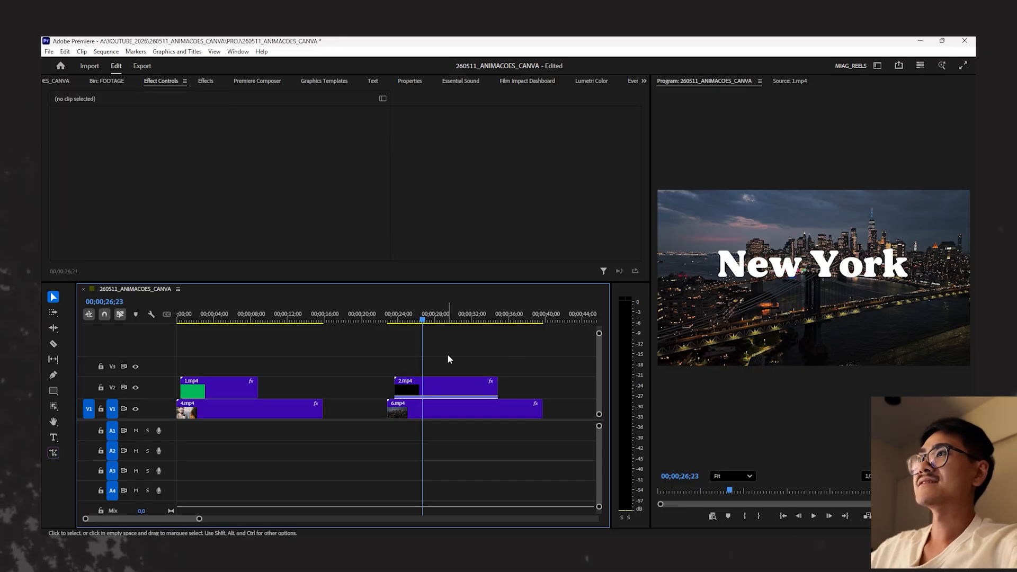
pyautogui.click(454, 396)
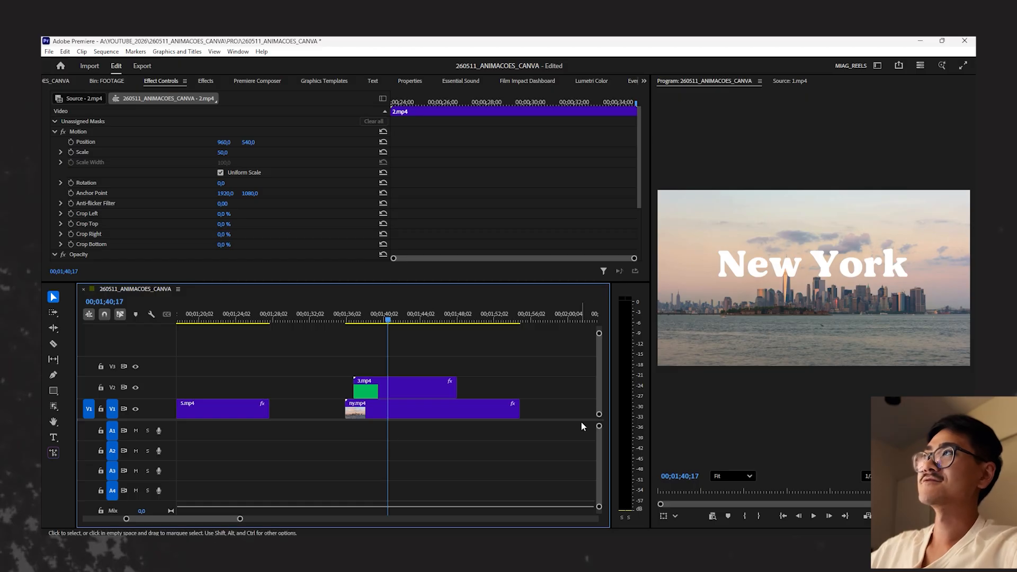
# - Inspect the white New York title up close over the sunset skyline and select its title clip 3.mp4
pyautogui.click(740, 270)
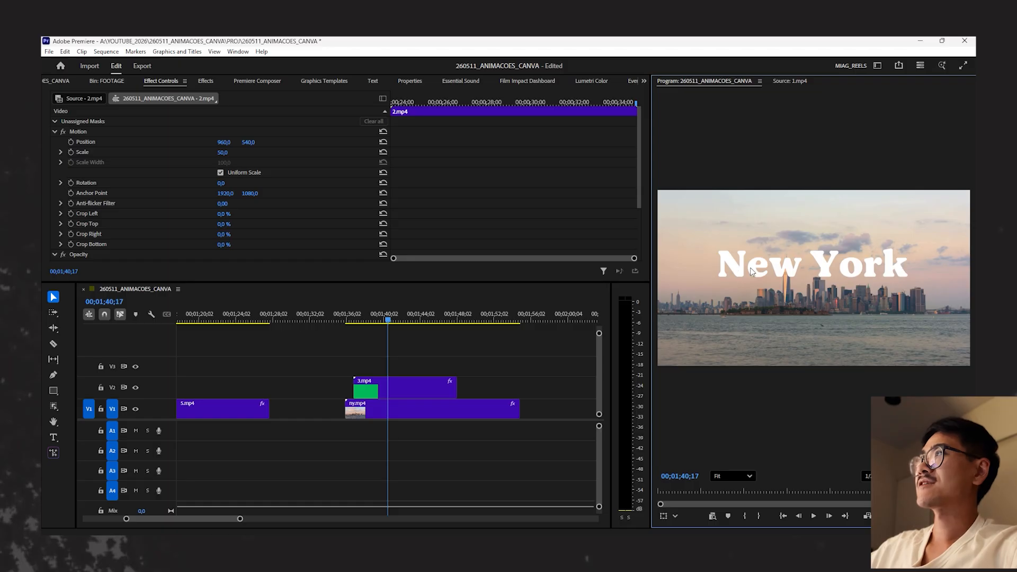
pyautogui.scroll(2, 873, 265)
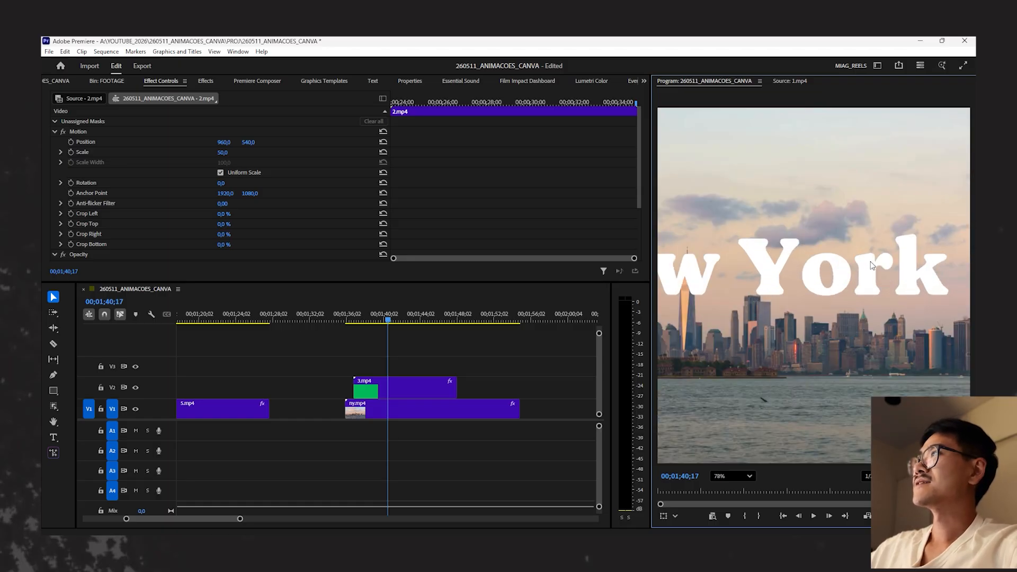
pyautogui.scroll(2, 872, 266)
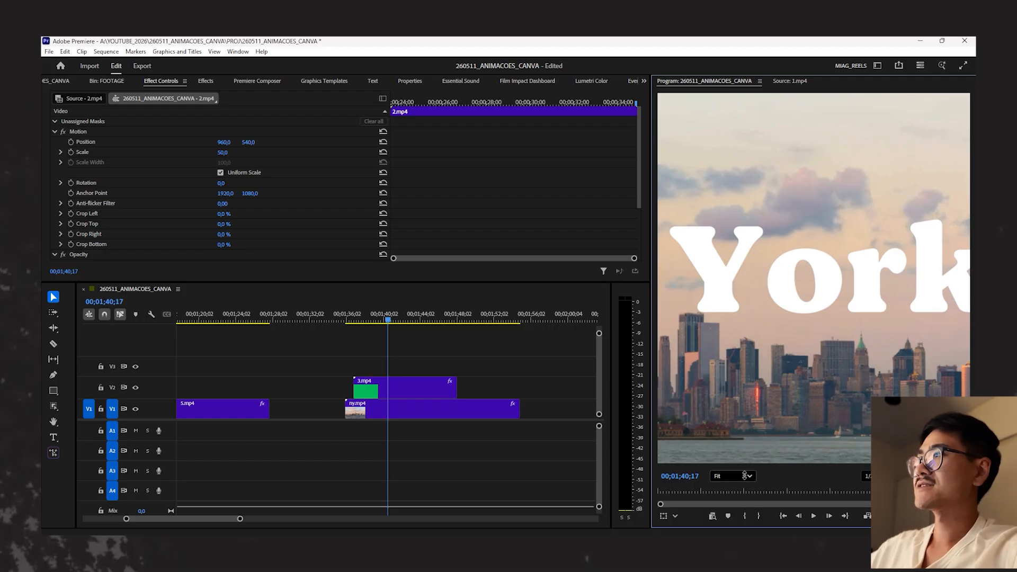
pyautogui.click(509, 343)
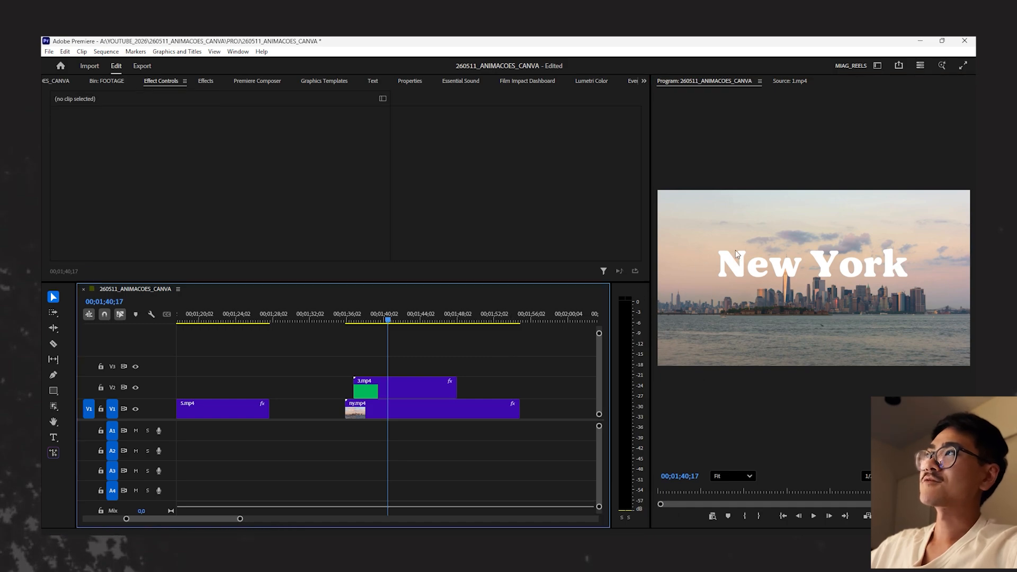
pyautogui.click(405, 385)
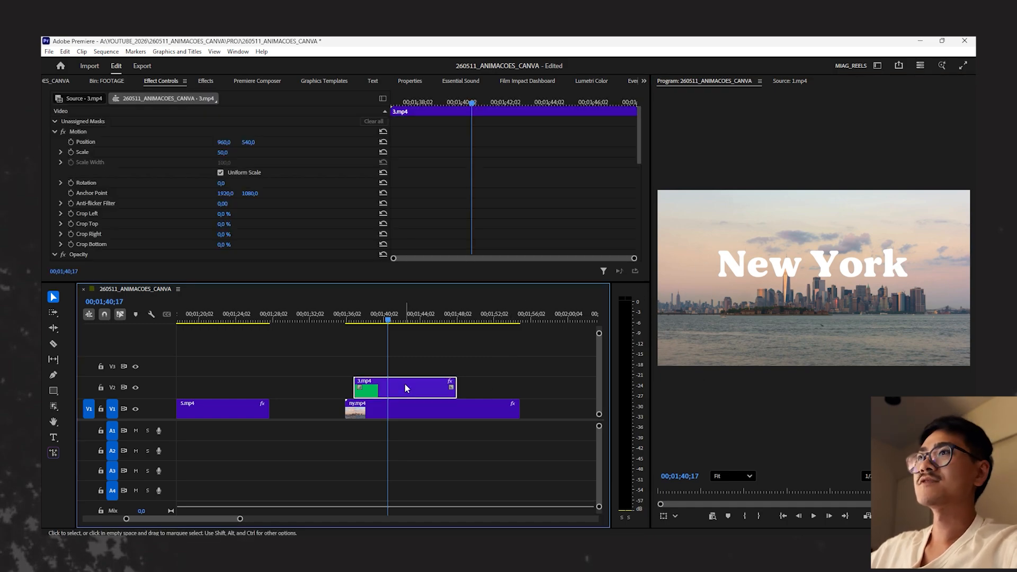
# - Inspect the New York title up close over the bridge footage at 00;00;52;02 and return to the interview section
pyautogui.press('-')
pyautogui.press('-')
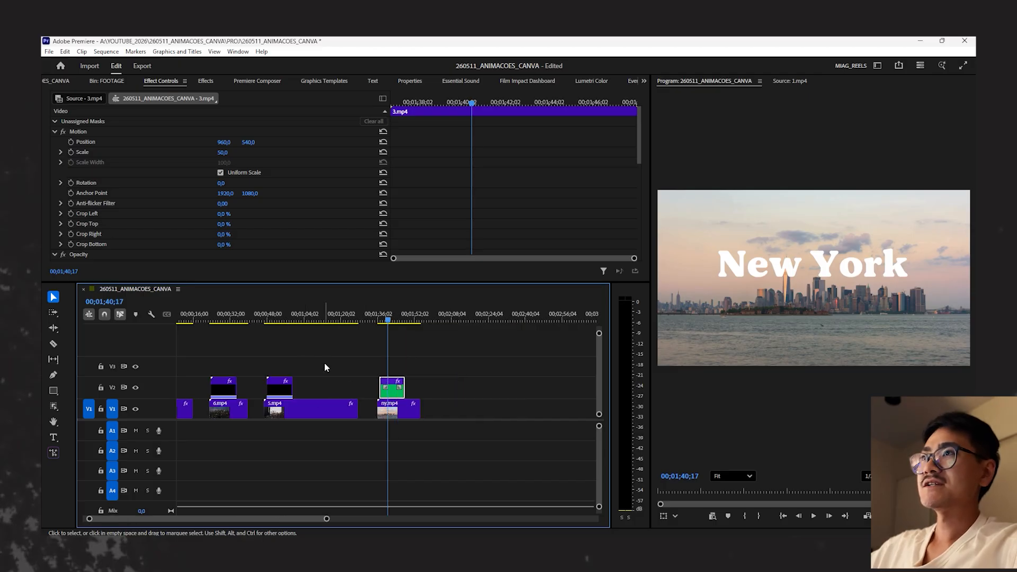
pyautogui.click(298, 317)
pyautogui.press('=')
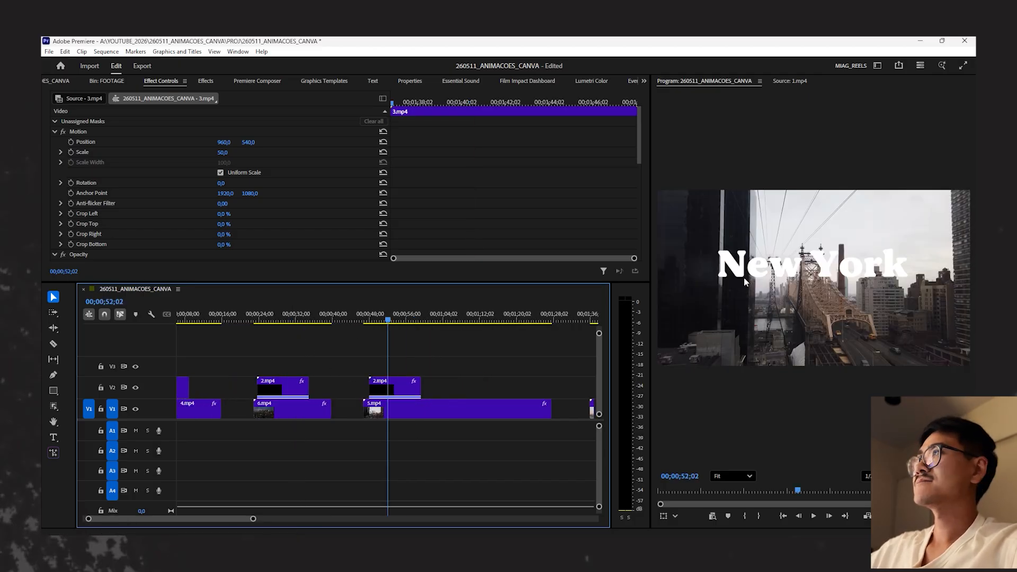
pyautogui.scroll(5, 780, 266)
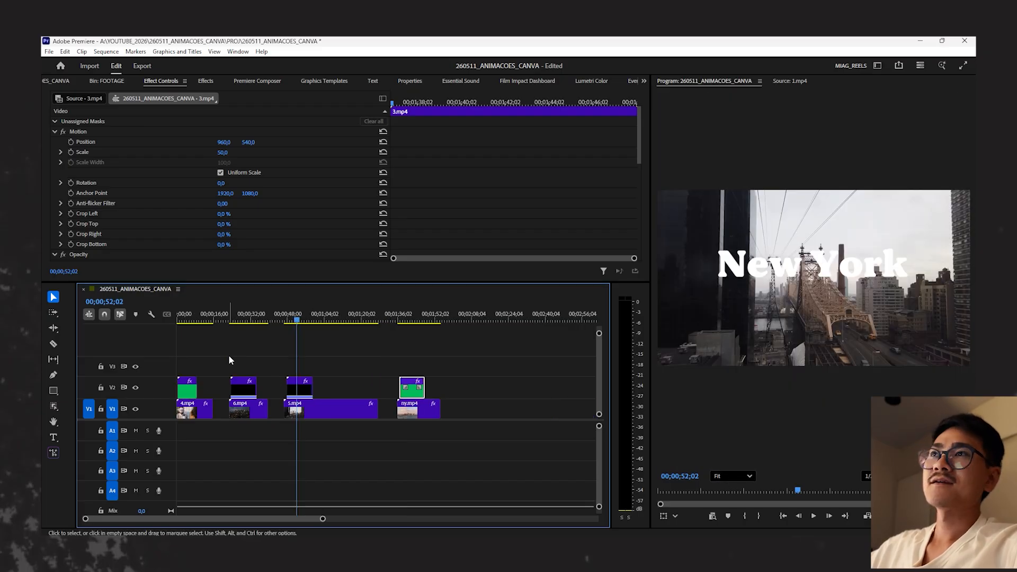
pyautogui.click(193, 317)
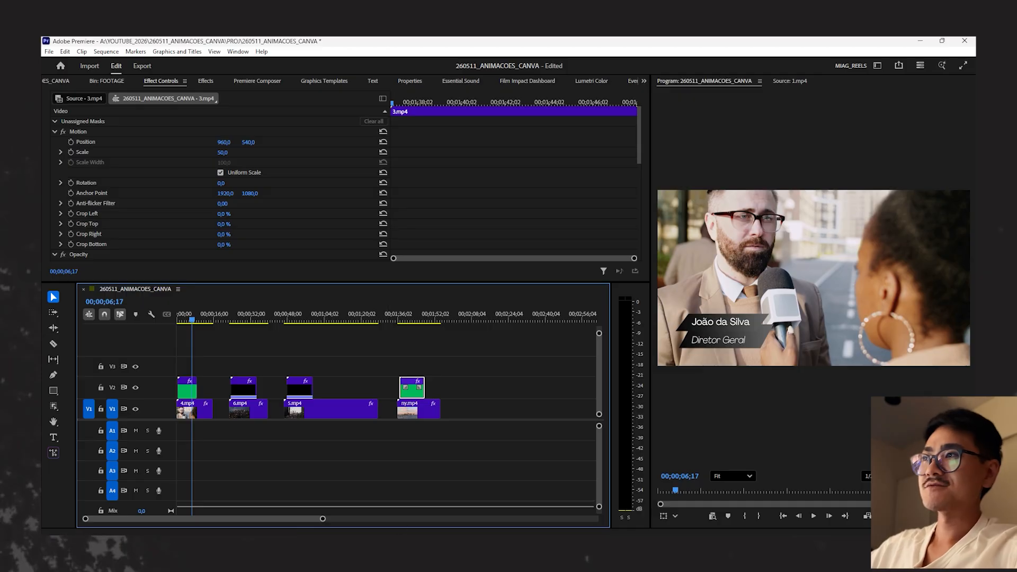
# - Switch to the ANIMAÇÕES design in Canva and open page 1's green lower third in an enlarged, zoomed-in layer timeline
pyautogui.moveTo(459, 532)
pyautogui.click(412, 466)
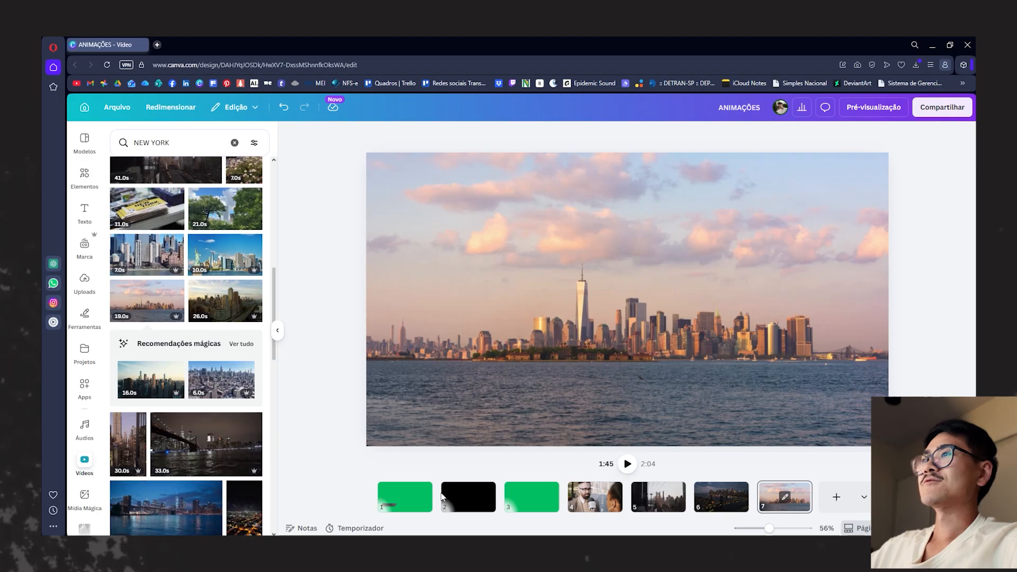
pyautogui.click(405, 502)
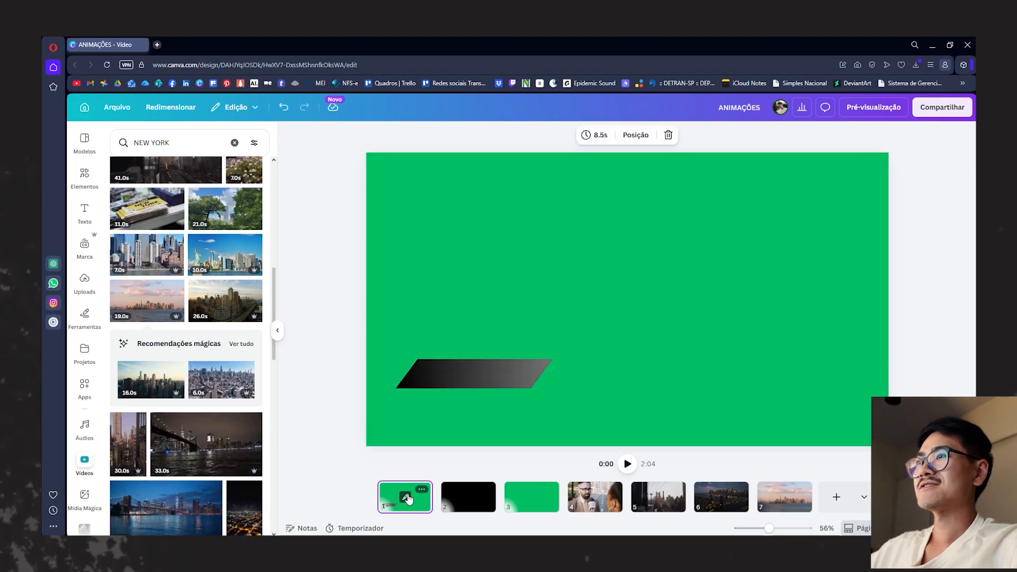
pyautogui.click(406, 497)
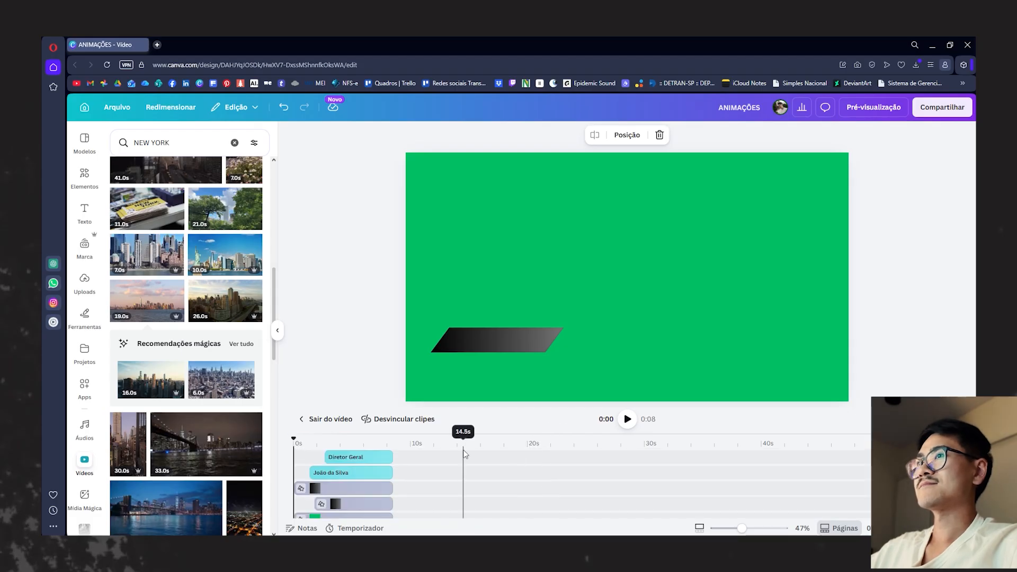
pyautogui.moveTo(477, 433); pyautogui.dragTo(458, 375)
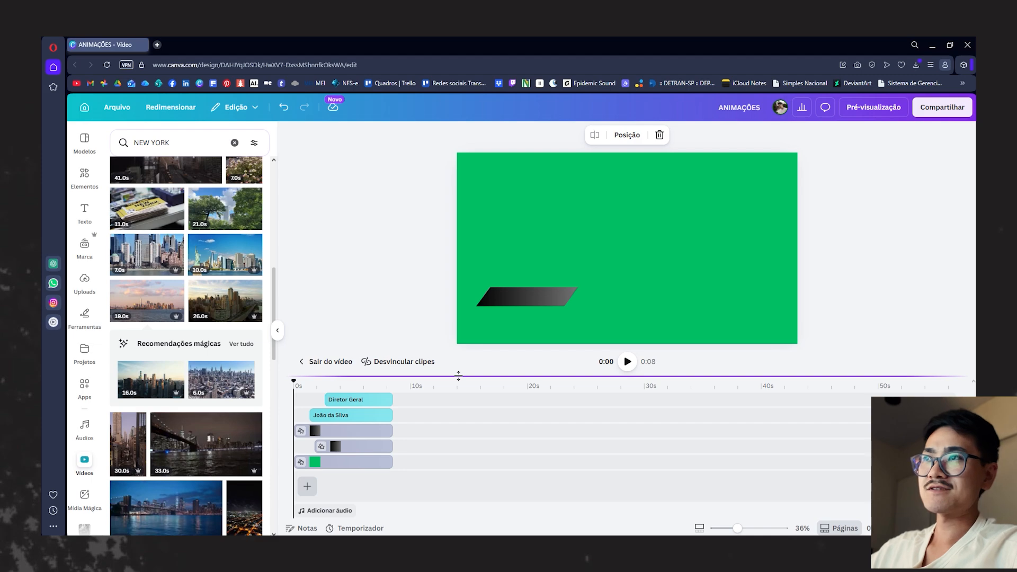
pyautogui.click(699, 527)
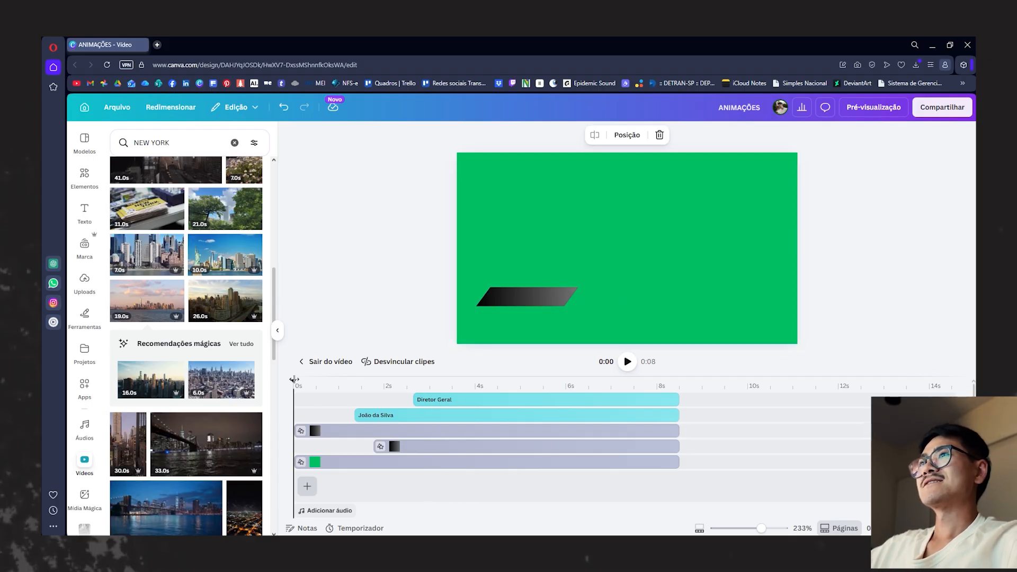
# - Scrub through the first two seconds of the lower third and examine its green background and second gradient bar layer
pyautogui.moveTo(294, 379); pyautogui.dragTo(306, 380)
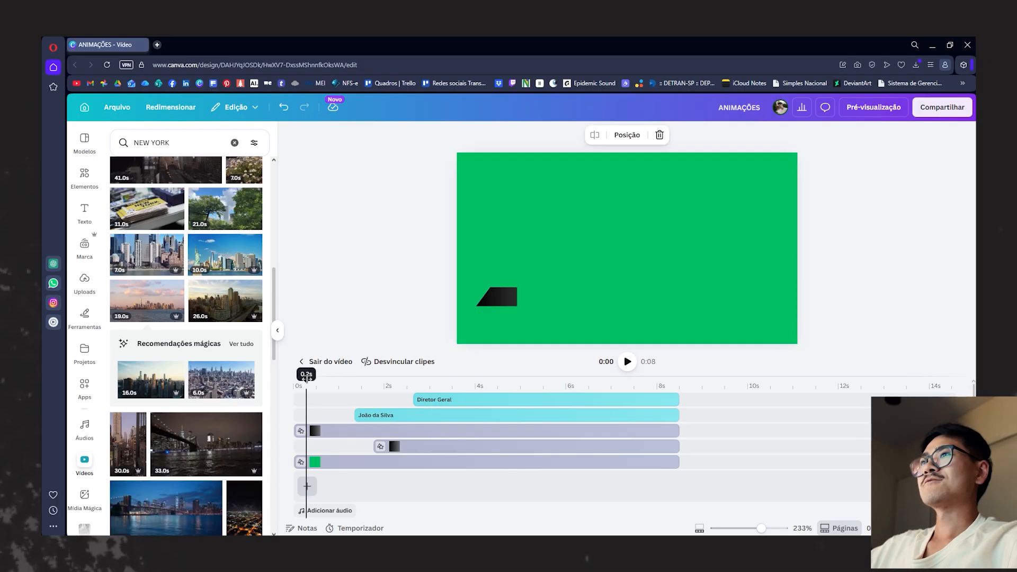
pyautogui.click(331, 465)
pyautogui.click(317, 383)
pyautogui.moveTo(317, 383); pyautogui.dragTo(321, 383)
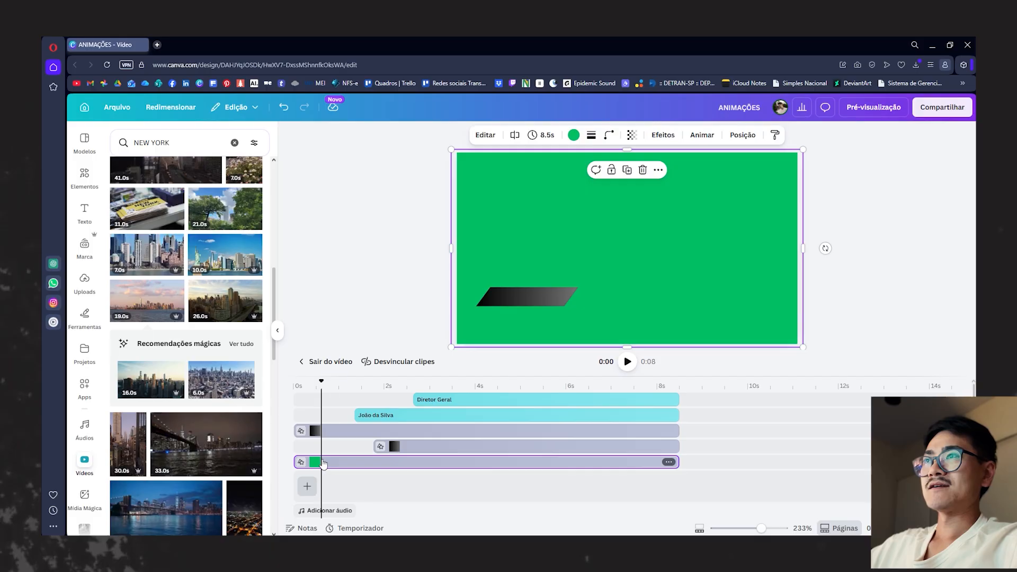
pyautogui.click(384, 447)
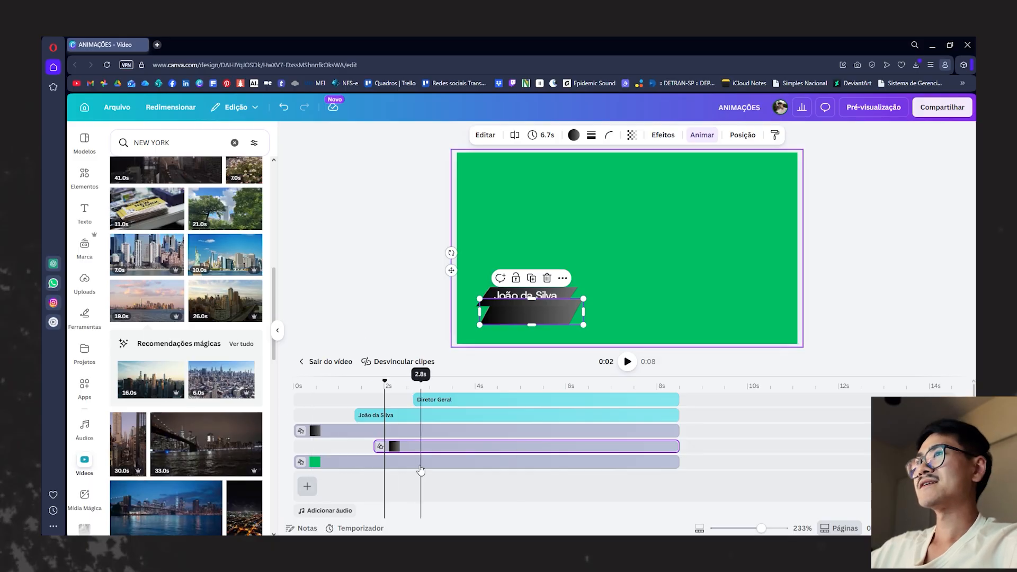
pyautogui.click(332, 462)
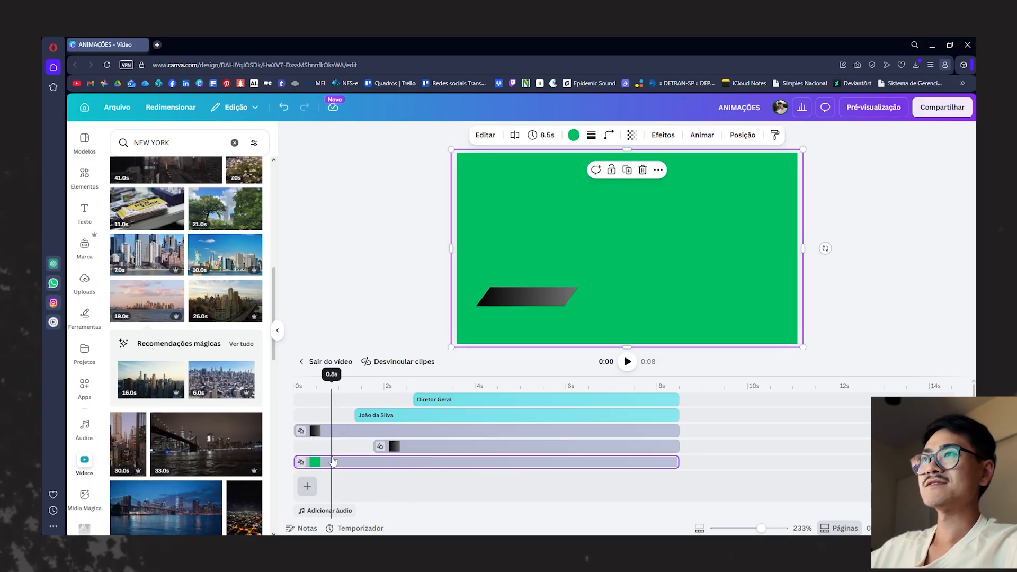
pyautogui.click(373, 465)
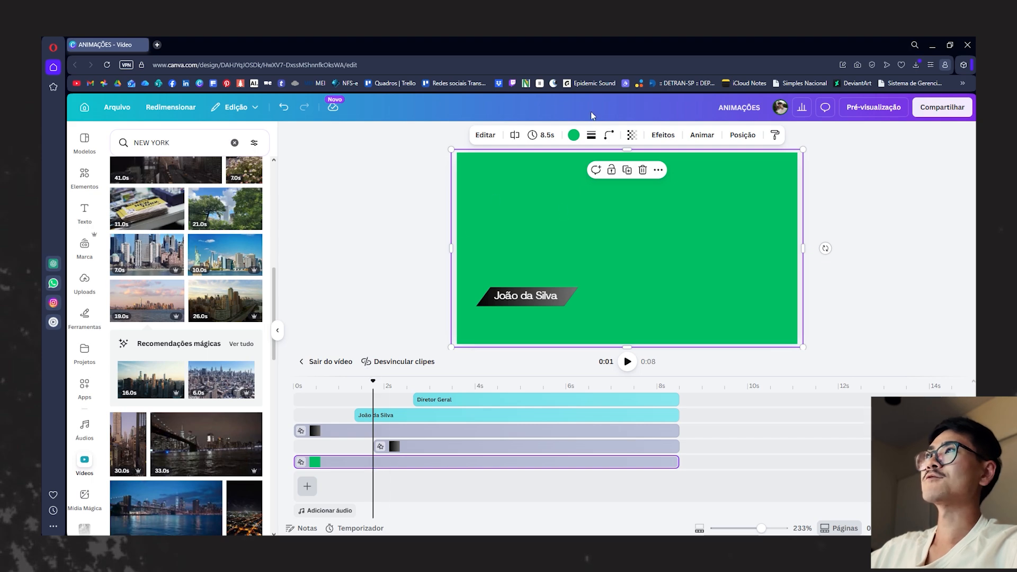
# - Review the colour options available for the full-frame green background shape, including the default solid colours
pyautogui.click(575, 136)
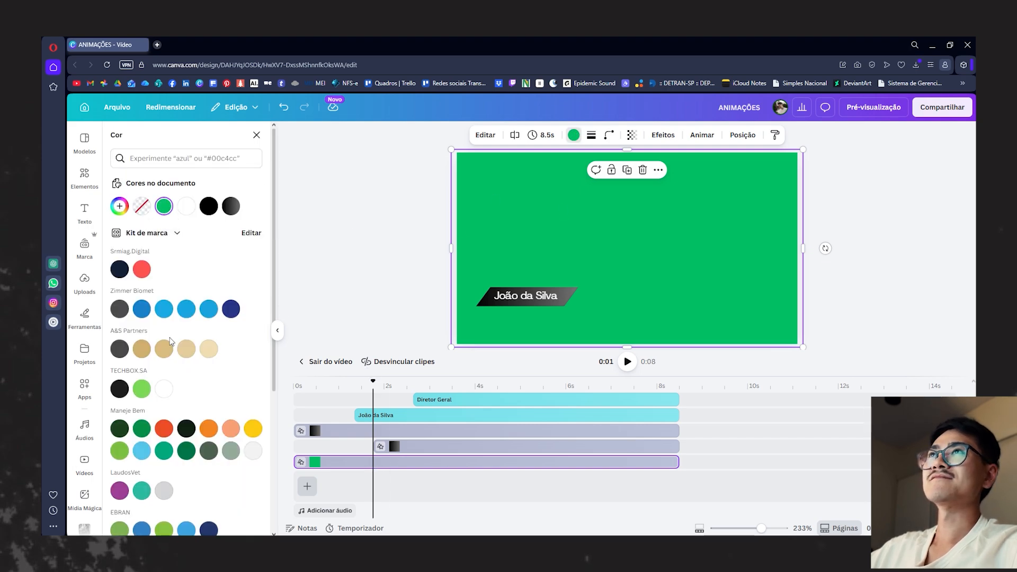
pyautogui.scroll(-3, 185, 375)
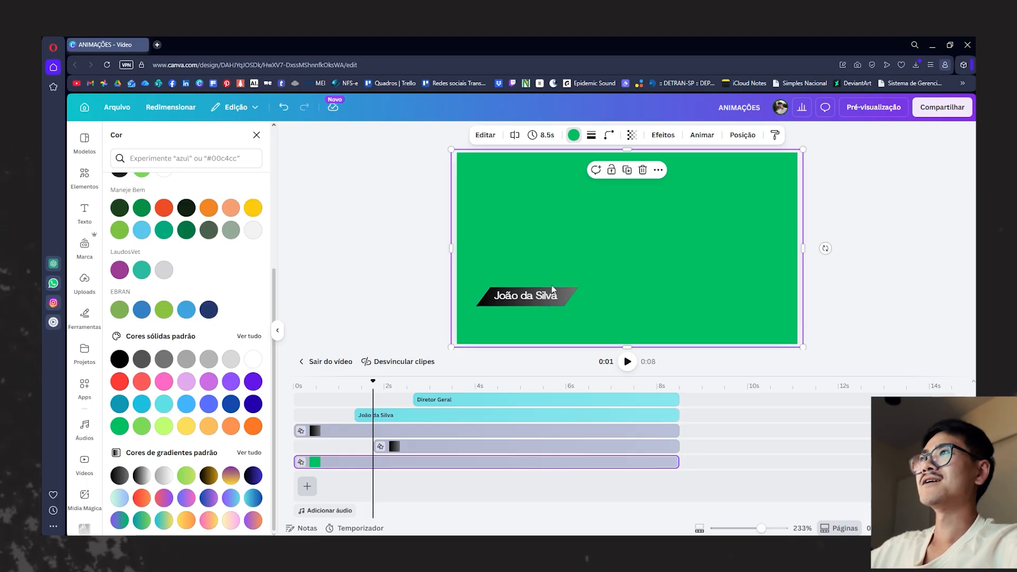
pyautogui.click(360, 210)
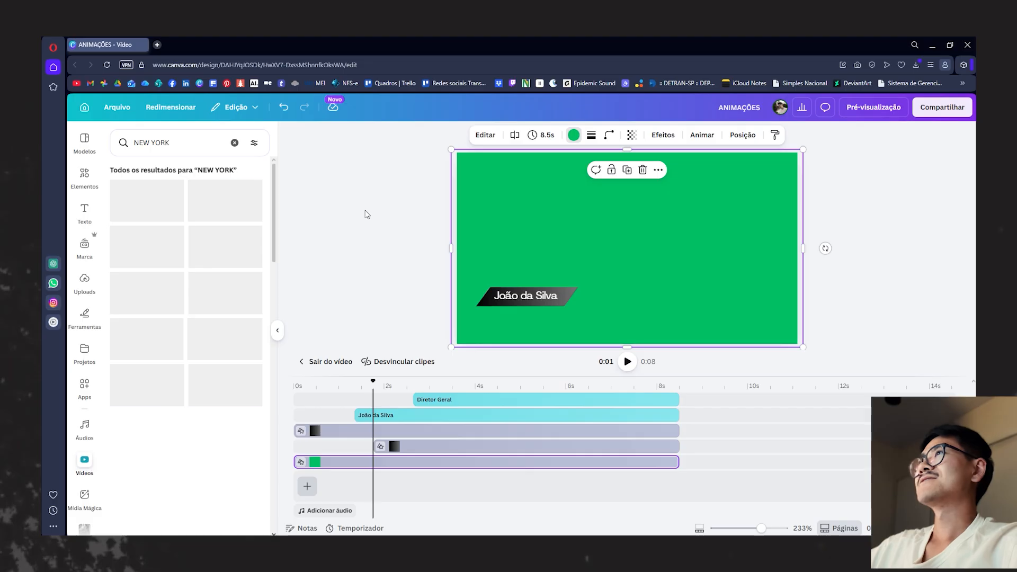
pyautogui.click(398, 235)
pyautogui.click(519, 232)
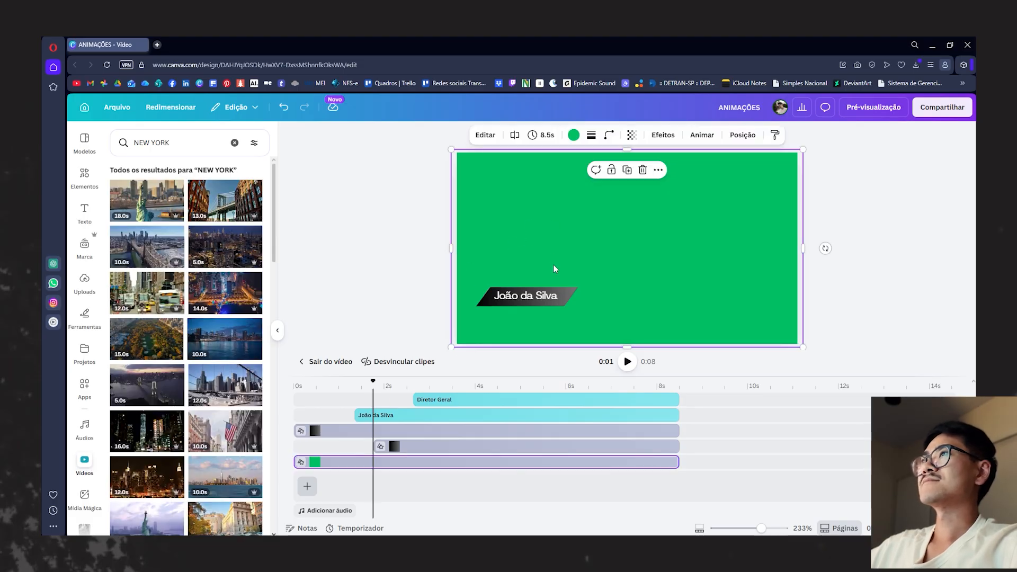
# - Position the playhead just before the name text enters and inspect the upper black gradient bar on its own
pyautogui.moveTo(352, 376); pyautogui.dragTo(349, 362)
pyautogui.click(520, 278)
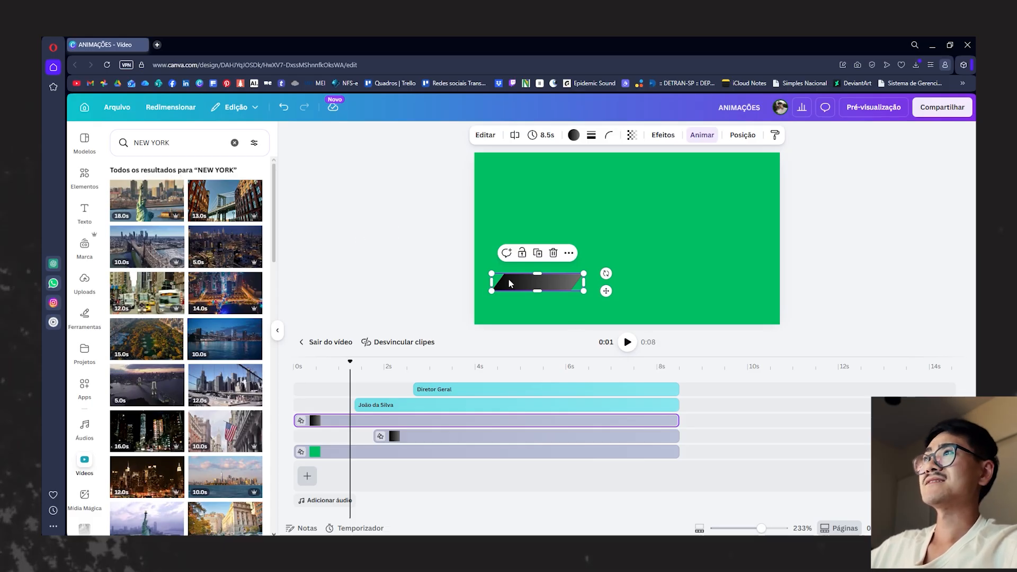
pyautogui.click(425, 214)
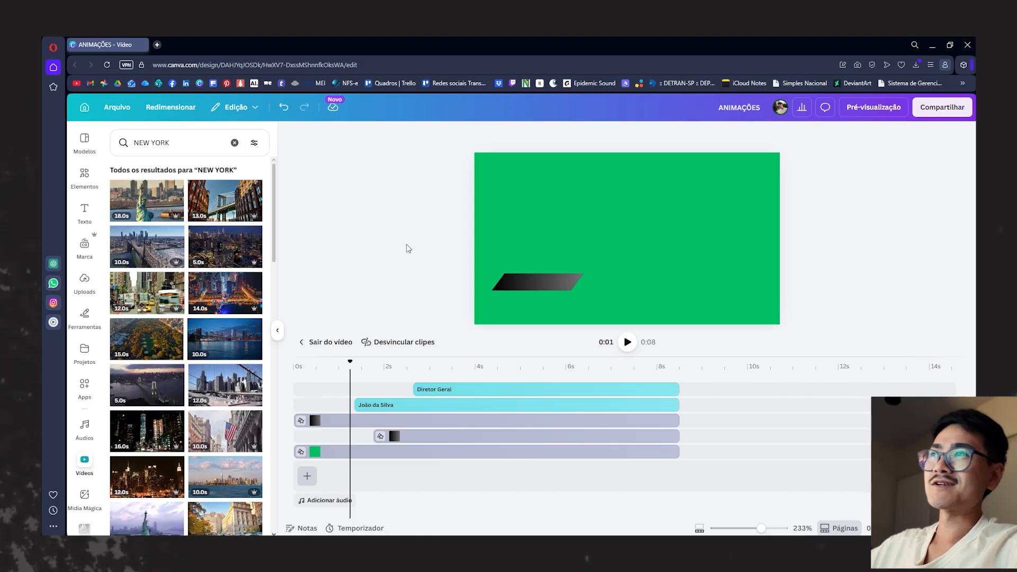
# - Enlarge the canvas preview, add a square above the gradient bar and stretch it into a wide rectangle
pyautogui.moveTo(529, 357); pyautogui.dragTo(524, 392)
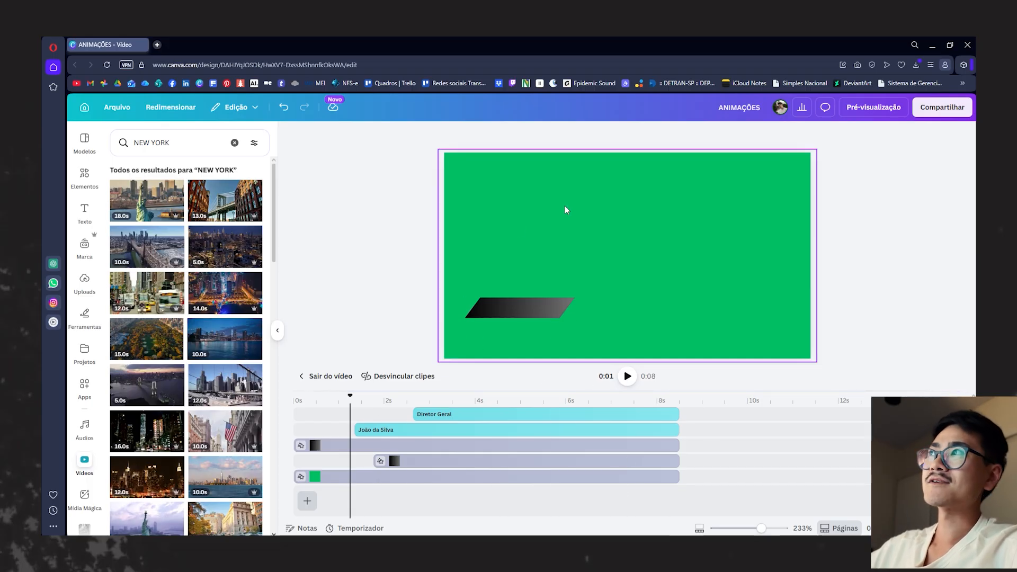
pyautogui.press('r')
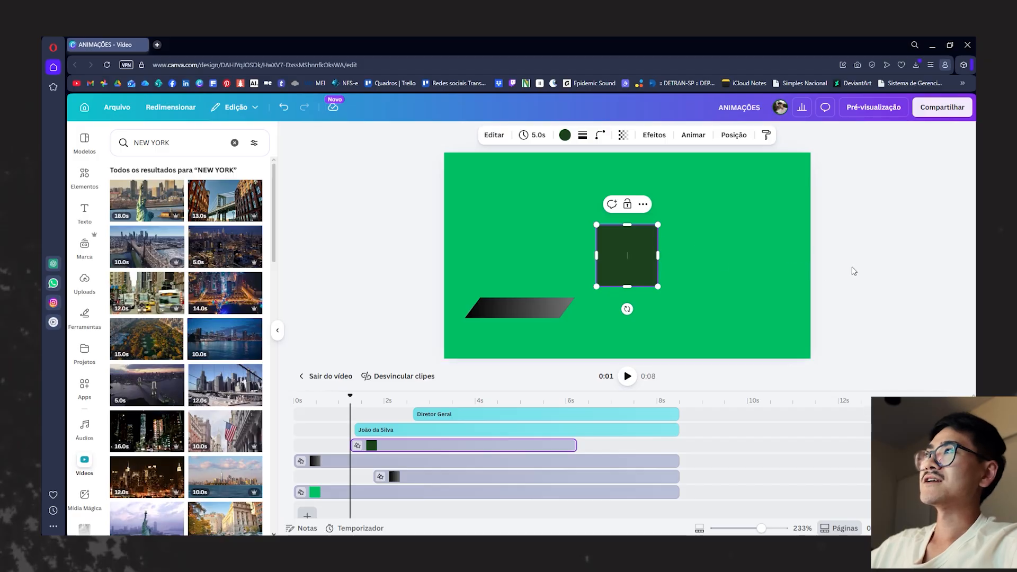
pyautogui.click(900, 270)
pyautogui.moveTo(647, 256); pyautogui.dragTo(529, 229)
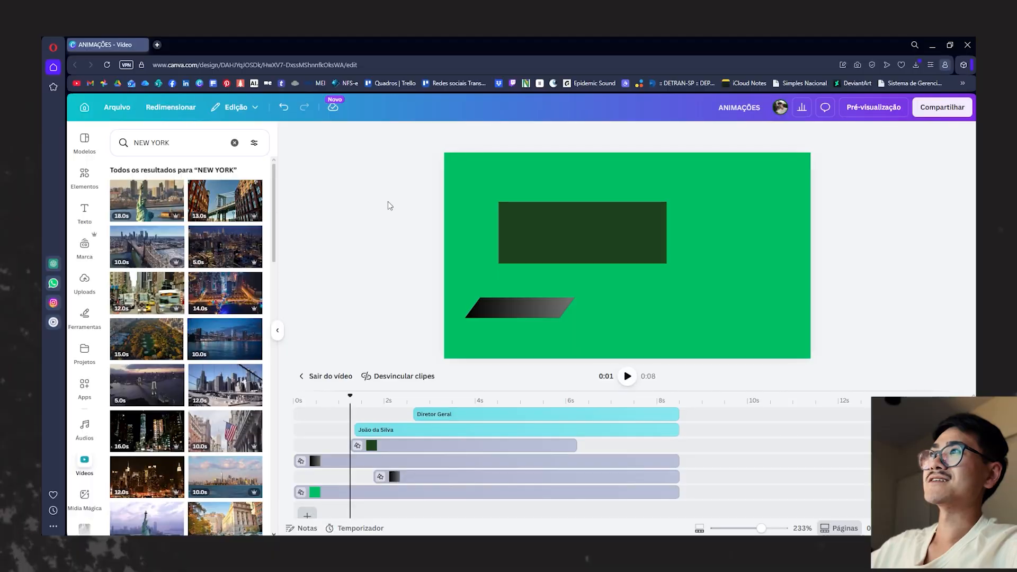
pyautogui.click(556, 234)
# - Browse the replacement shapes and change the dark green rectangle into the rounded speech bubble from the Balões de fala group
pyautogui.click(494, 134)
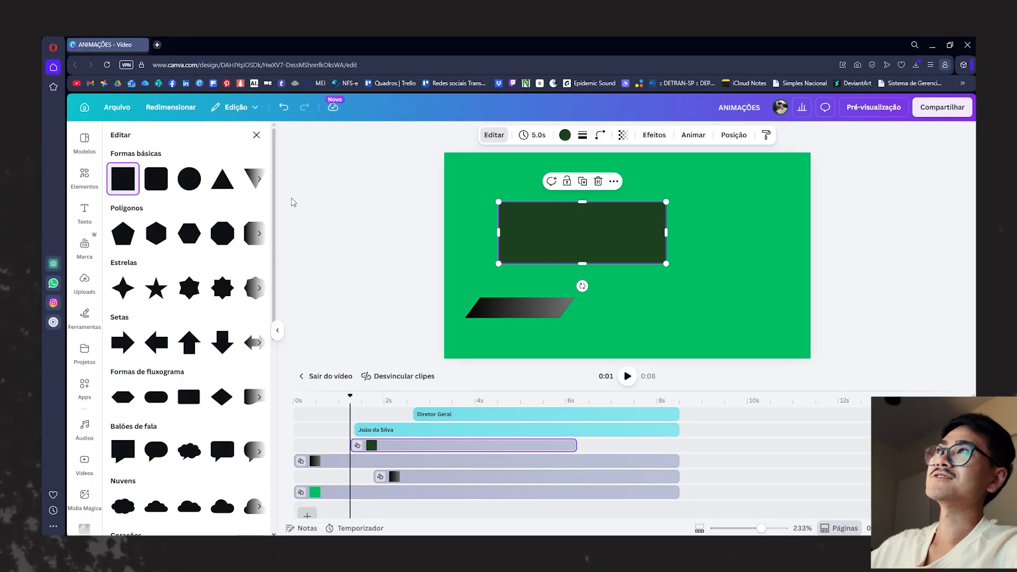
pyautogui.scroll(-5, 163, 468)
pyautogui.scroll(5, 200, 189)
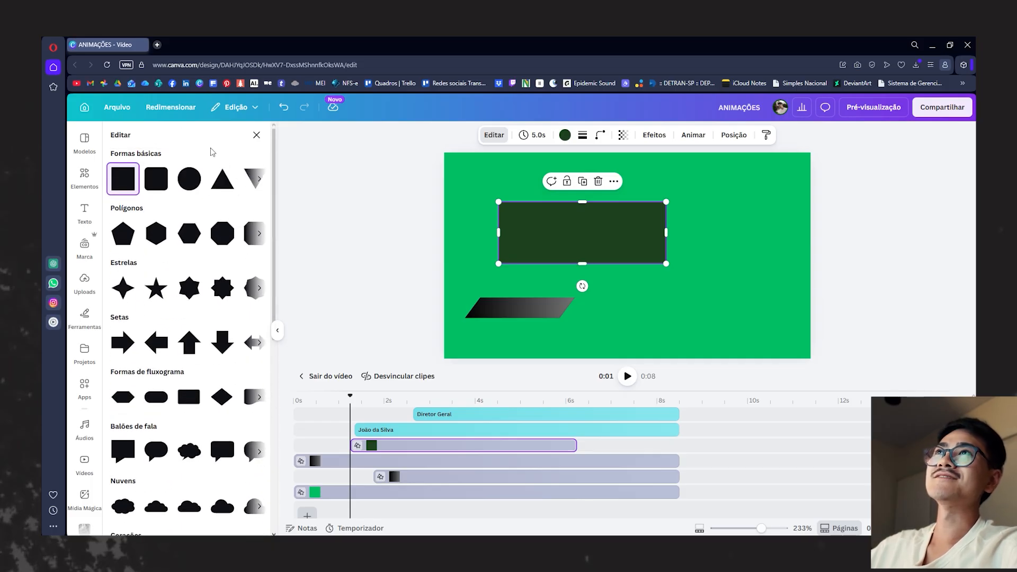
pyautogui.scroll(-3, 202, 276)
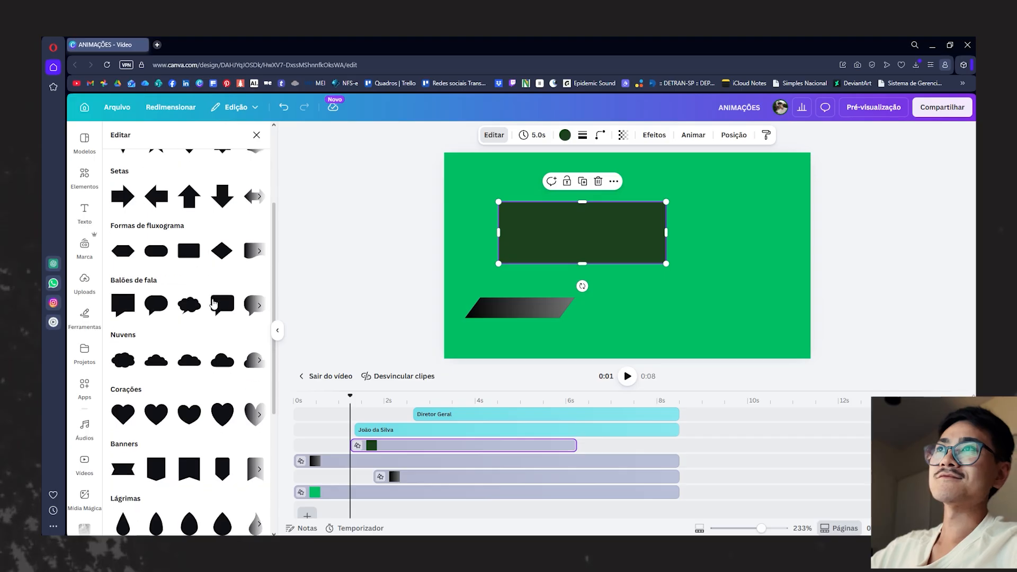
pyautogui.scroll(2, 169, 304)
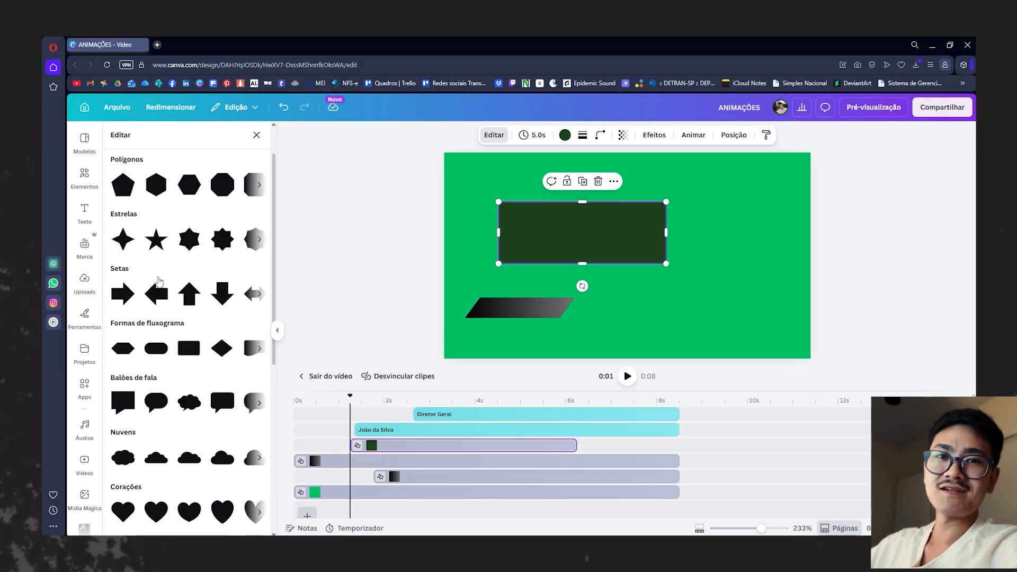
pyautogui.click(224, 403)
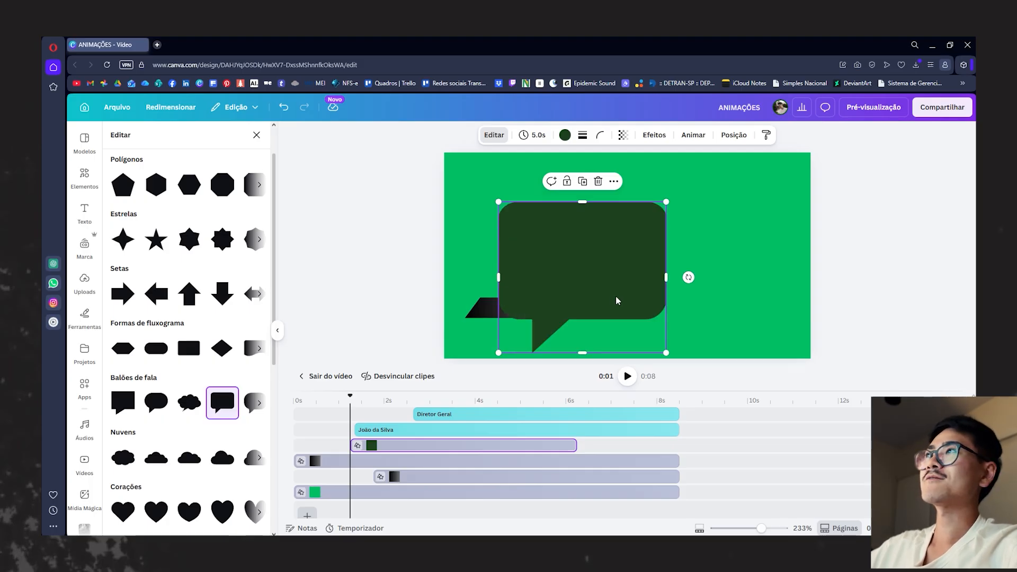
# - Shrink the speech bubble in the canvas's upper right area and fill it with the document's white
pyautogui.moveTo(556, 345); pyautogui.dragTo(656, 307)
pyautogui.moveTo(631, 284); pyautogui.dragTo(644, 274)
pyautogui.moveTo(693, 225); pyautogui.dragTo(711, 214)
pyautogui.click(565, 135)
pyautogui.click(186, 206)
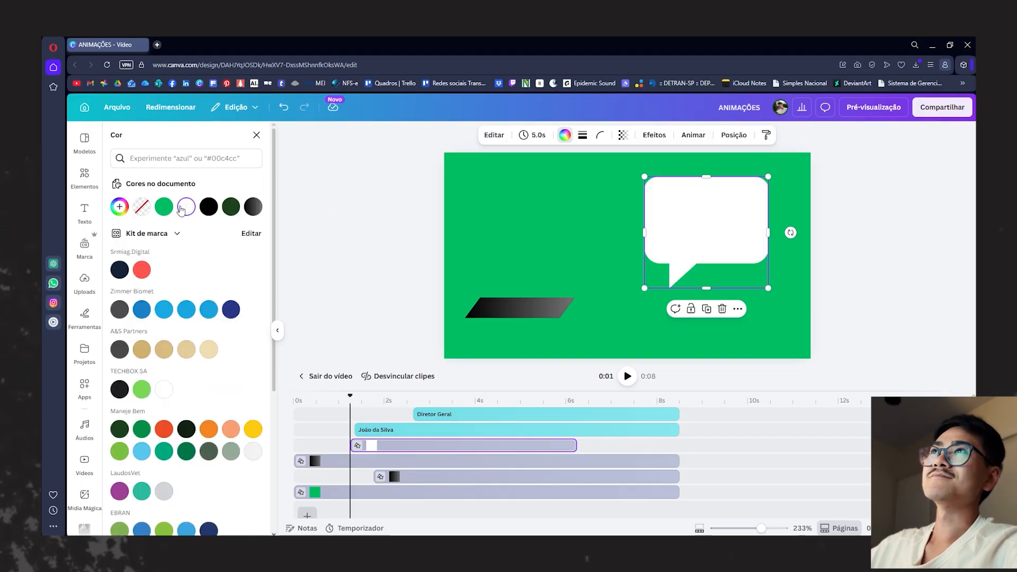
pyautogui.moveTo(767, 177); pyautogui.dragTo(761, 185)
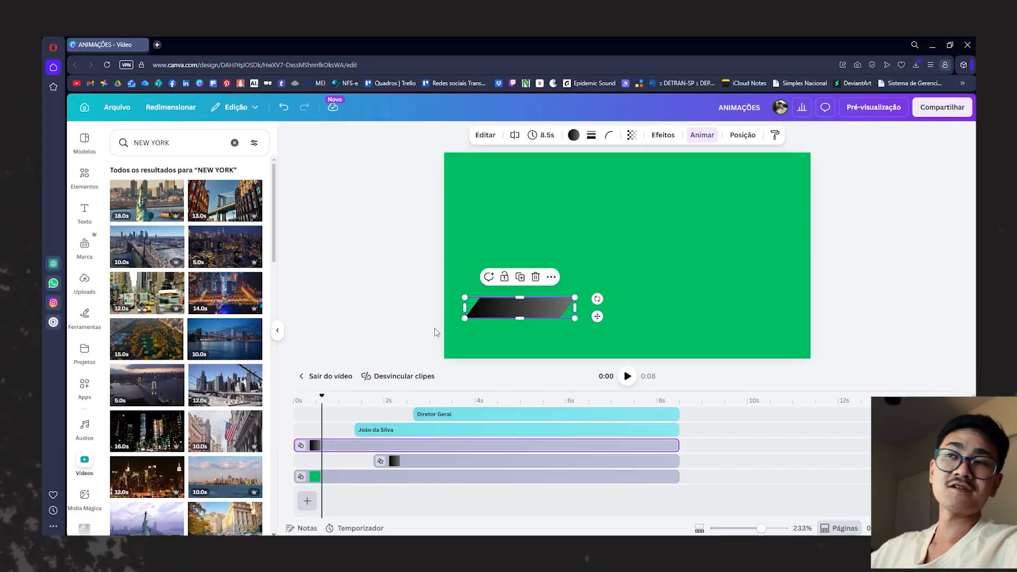
# - Scrub the lower third between its first second and about 3.7 s to examine when each gradient bar enters
pyautogui.moveTo(321, 396); pyautogui.dragTo(327, 394)
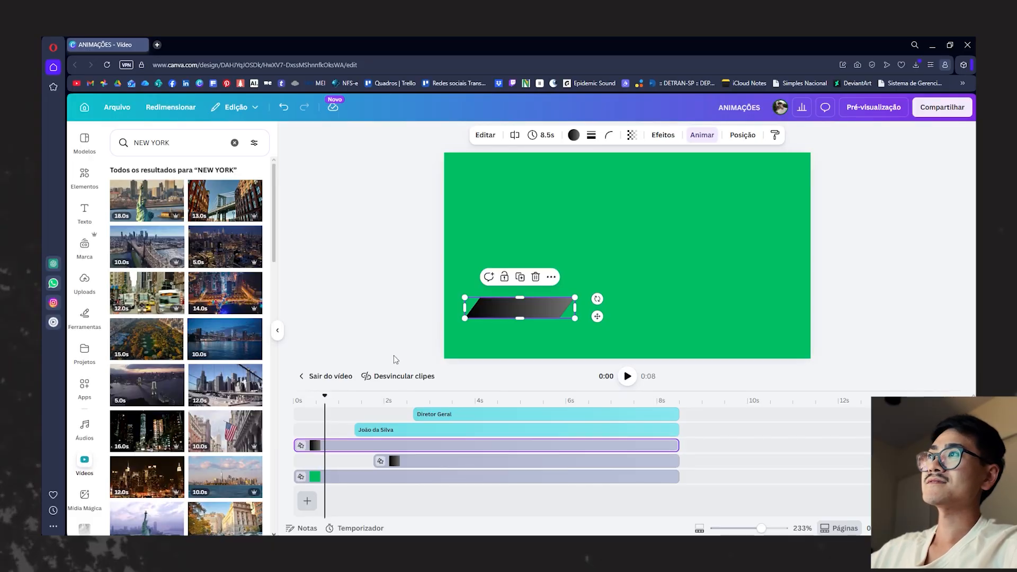
pyautogui.click(395, 403)
pyautogui.moveTo(400, 402); pyautogui.dragTo(463, 414)
pyautogui.click(445, 467)
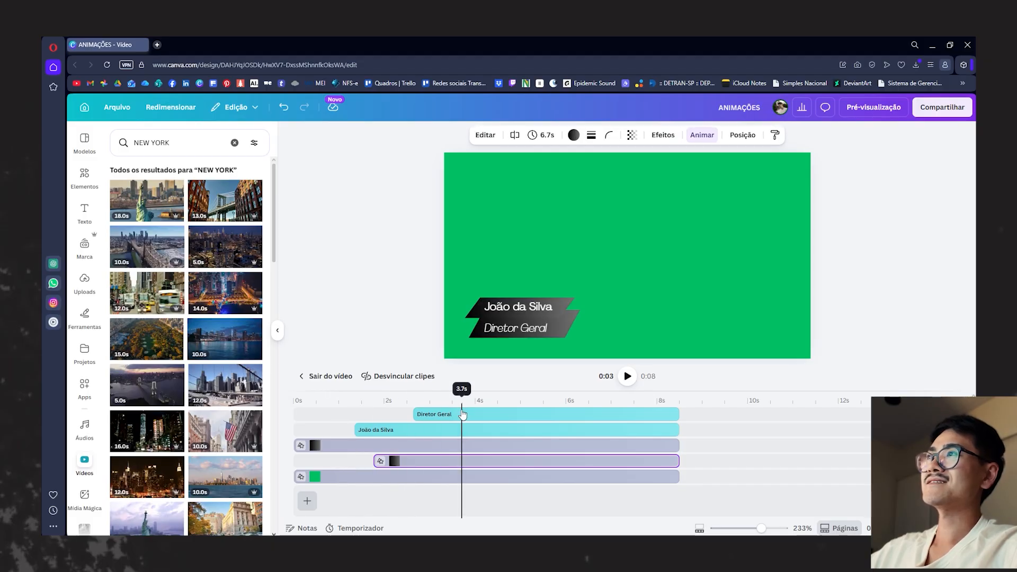
pyautogui.moveTo(463, 414); pyautogui.dragTo(339, 415)
# - Examine the upper gradient bar's Correnteza animation settings and the other animation styles available for it
pyautogui.click(341, 451)
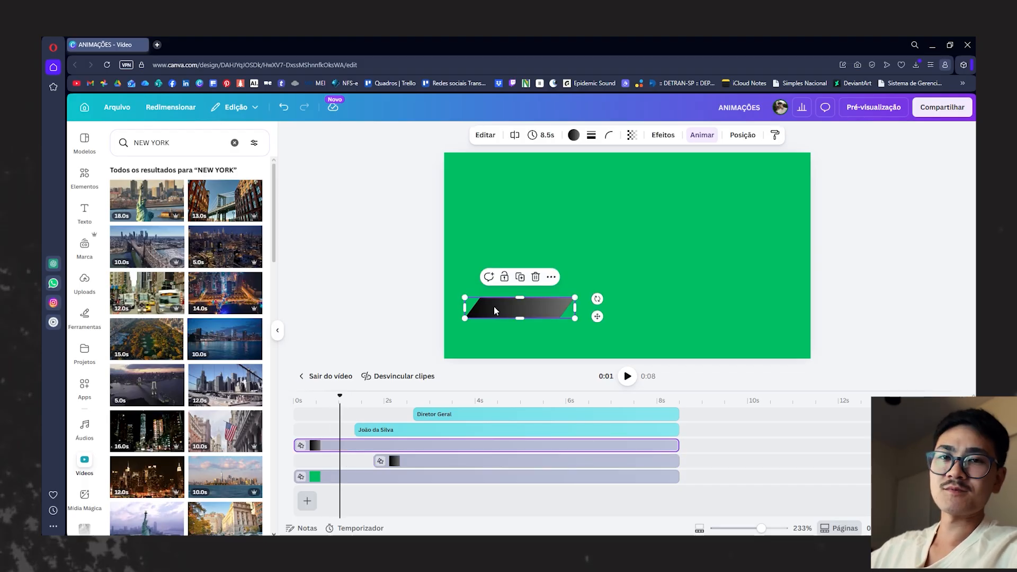
pyautogui.click(704, 135)
pyautogui.scroll(-5, 209, 437)
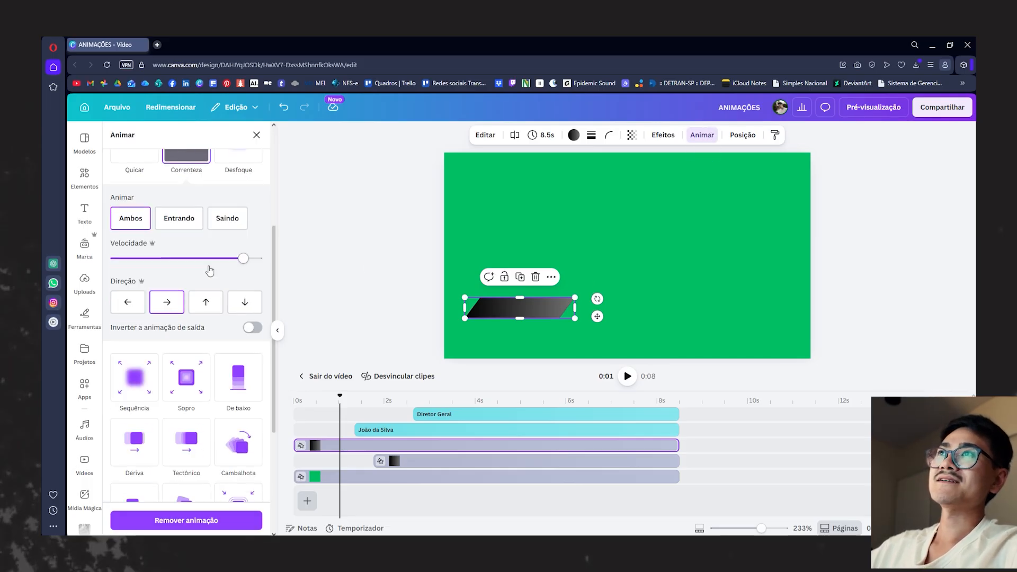
pyautogui.scroll(-4, 208, 437)
pyautogui.scroll(4, 144, 387)
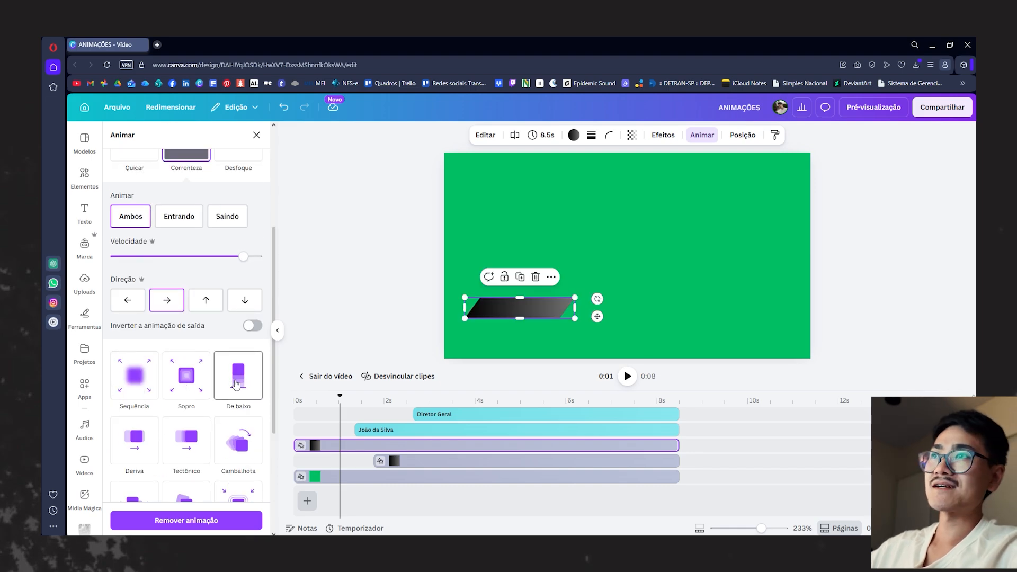
pyautogui.scroll(3, 181, 291)
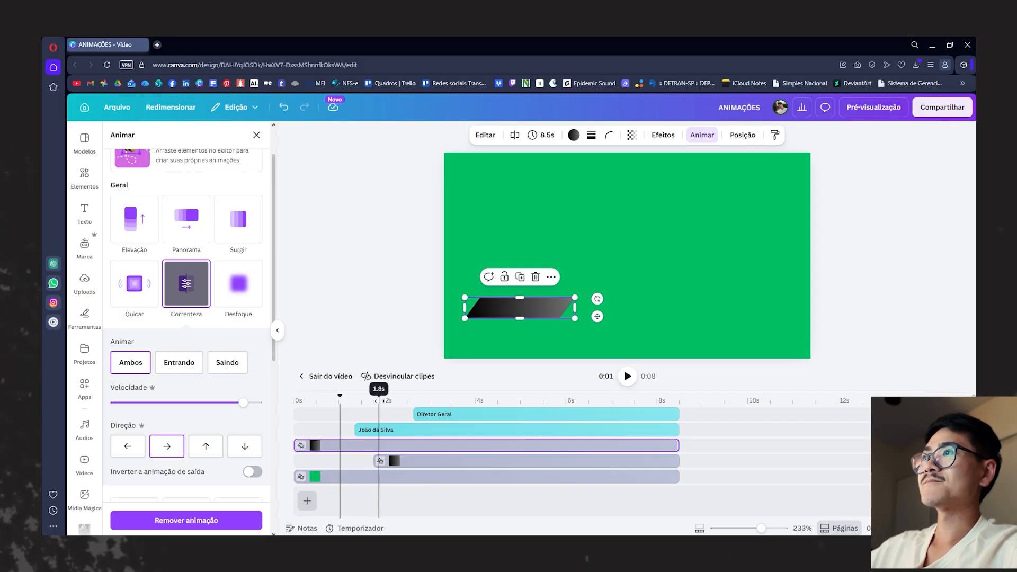
# - Preview the lower third from the start until both bars and both text lines have entered
pyautogui.click(289, 399)
pyautogui.moveTo(289, 399); pyautogui.dragTo(402, 409)
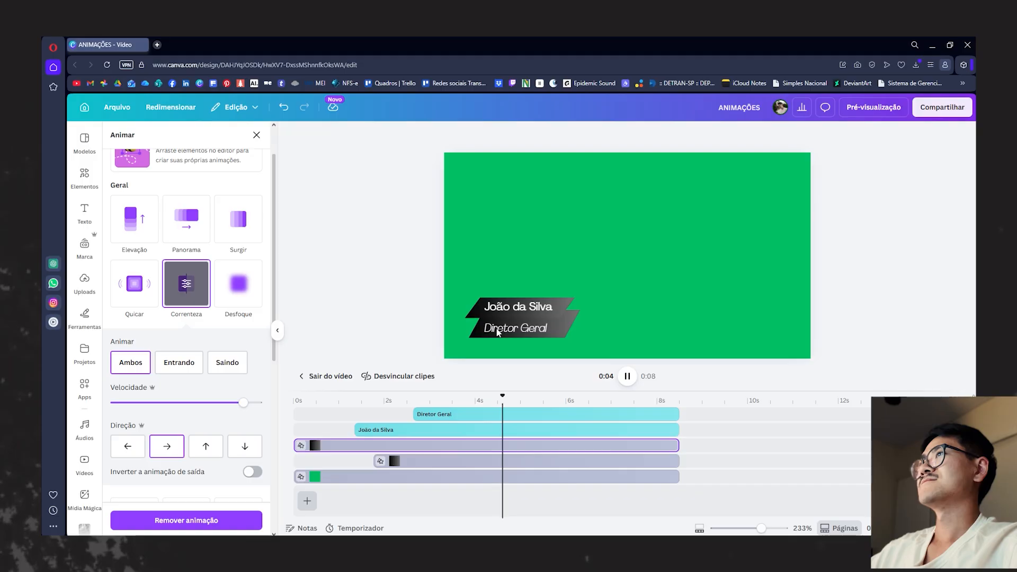
pyautogui.press('space')
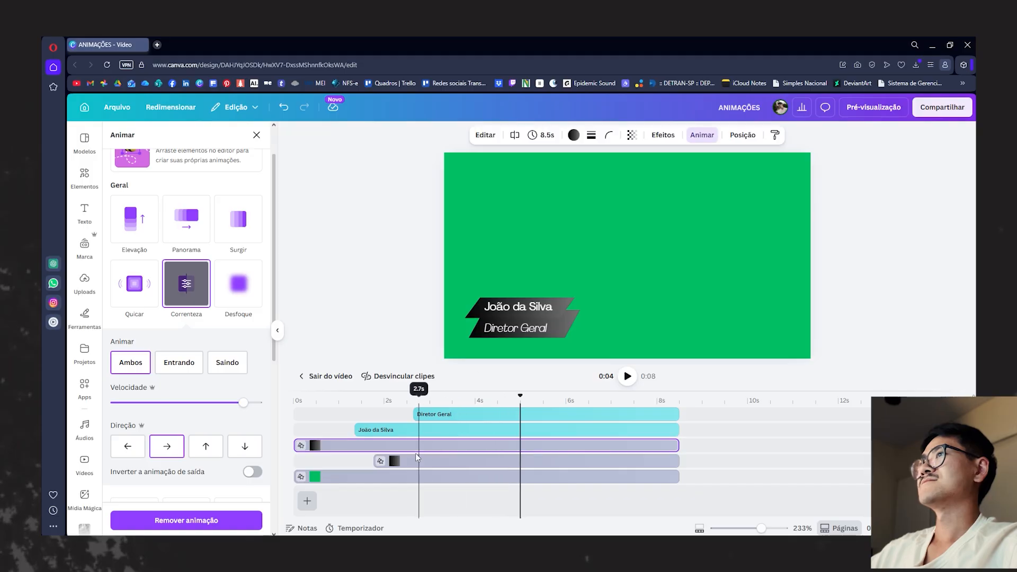
# - Compare the animation settings of the two gradient bars, the name text and the Diretor Geral text, scrubbing through their playback
pyautogui.click(352, 448)
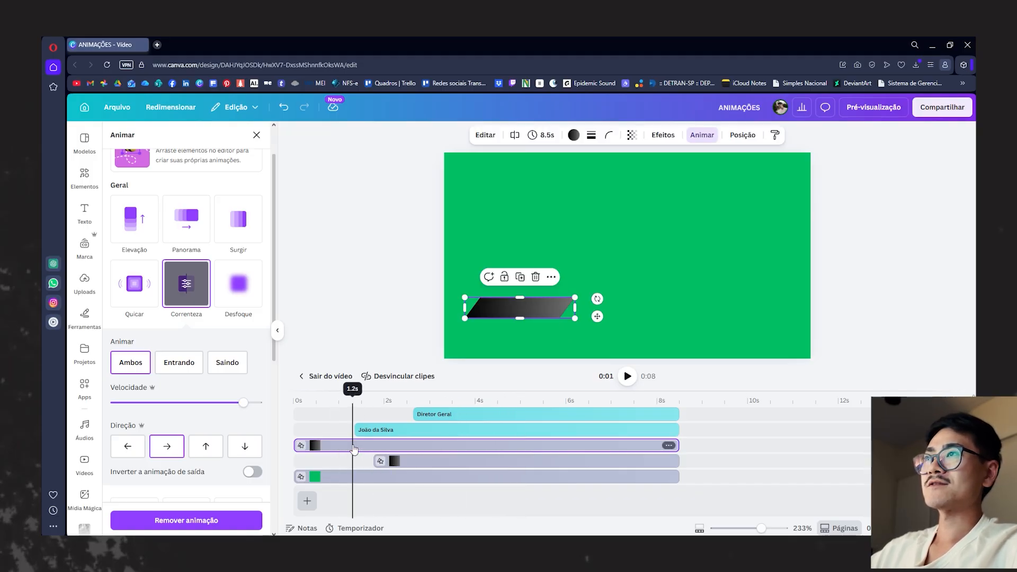
pyautogui.click(698, 134)
pyautogui.click(702, 136)
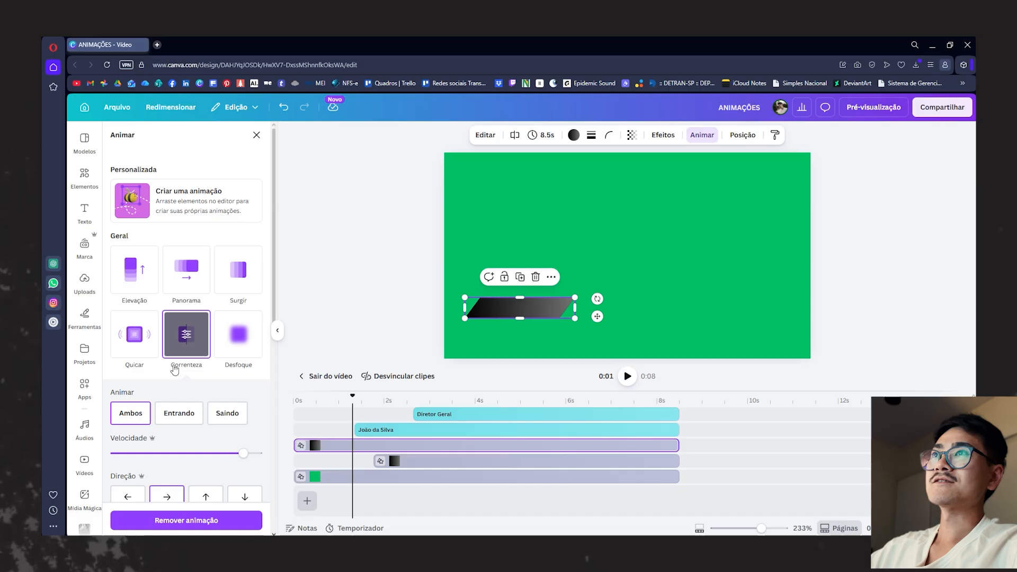
pyautogui.click(429, 461)
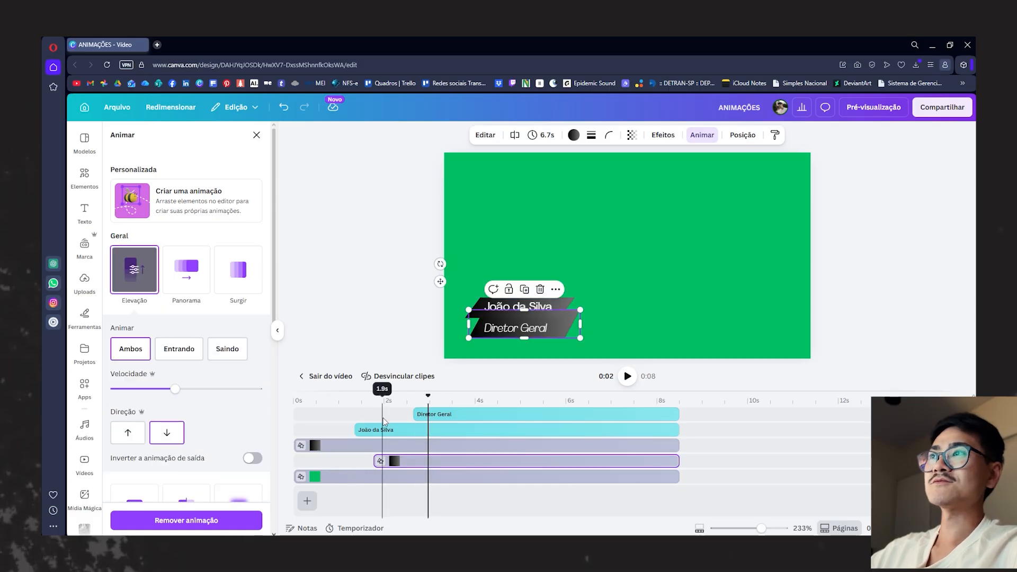
pyautogui.click(398, 431)
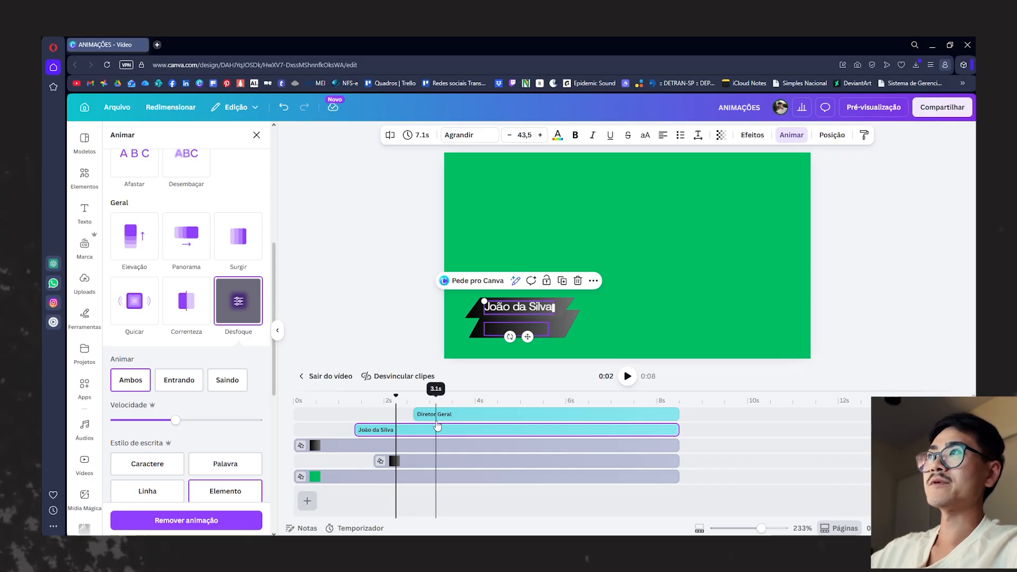
pyautogui.click(453, 415)
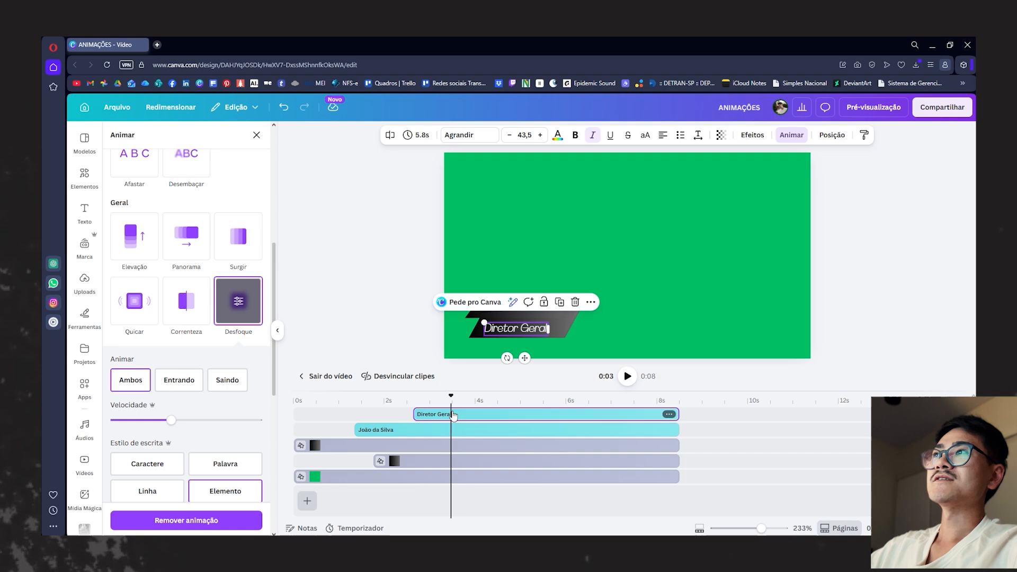
pyautogui.moveTo(451, 395)
pyautogui.mouseDown()
pyautogui.moveTo(340, 397)
pyautogui.moveTo(439, 400)
pyautogui.mouseUp()
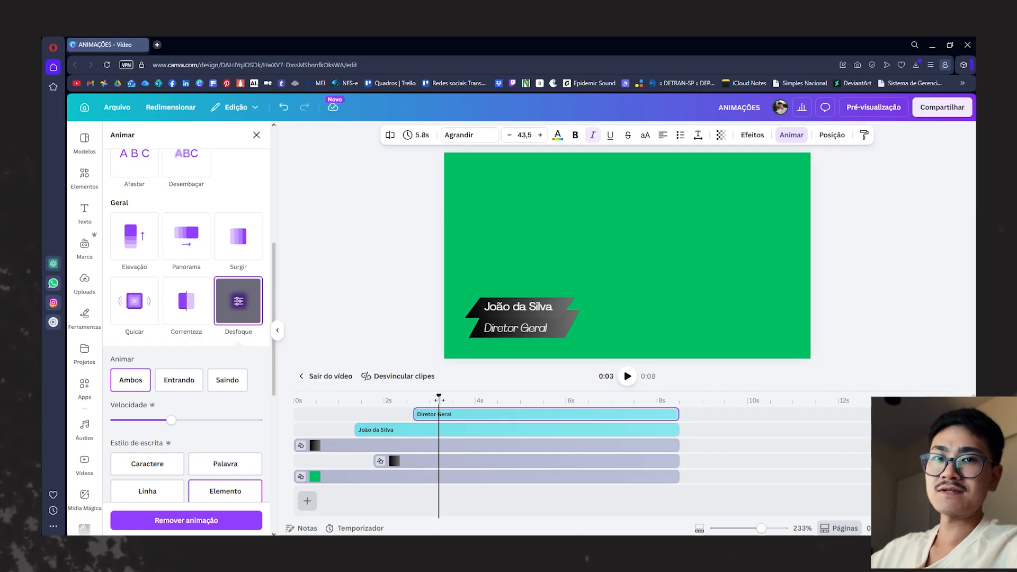
pyautogui.moveTo(439, 398); pyautogui.dragTo(543, 397)
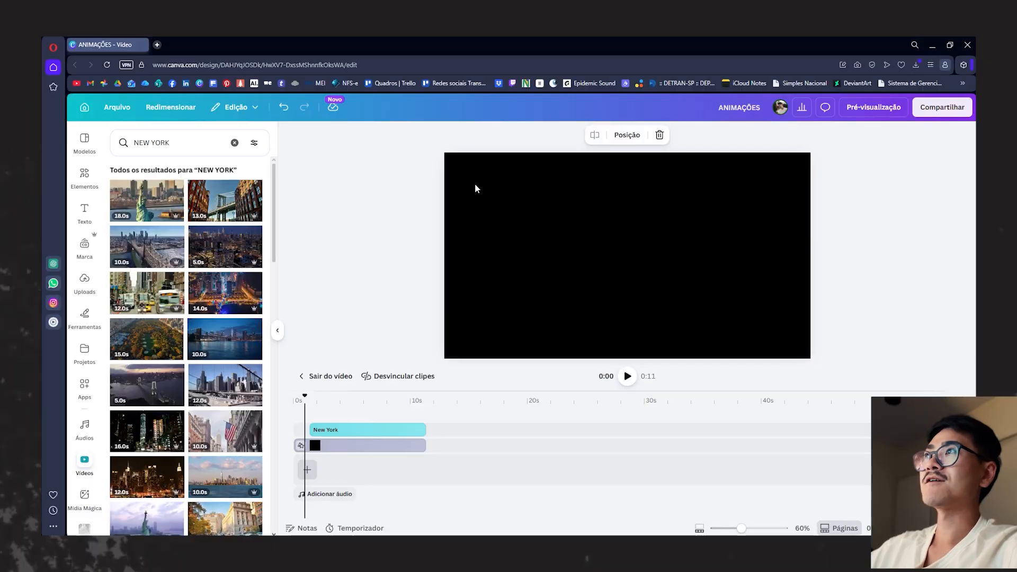
# - Scrub through the New York title on its black background and examine the text's De baixo animation settings
pyautogui.click(571, 254)
pyautogui.click(392, 194)
pyautogui.click(514, 244)
pyautogui.moveTo(312, 396); pyautogui.dragTo(350, 396)
pyautogui.click(389, 430)
pyautogui.click(794, 135)
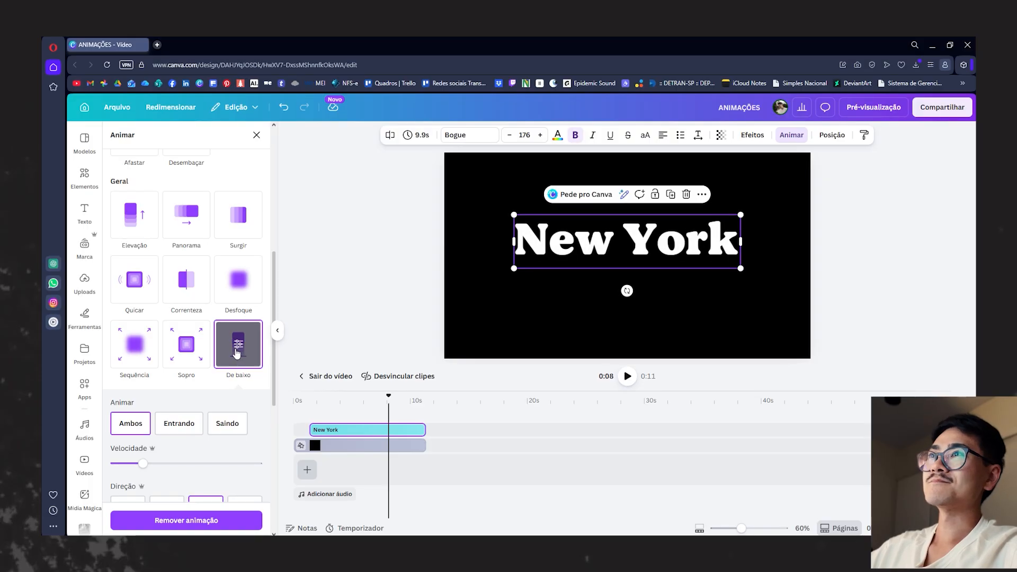
pyautogui.click(847, 239)
# - Compare the New York title's black background with the green-background version, scrubbing the green one from the start to 5 seconds
pyautogui.click(327, 268)
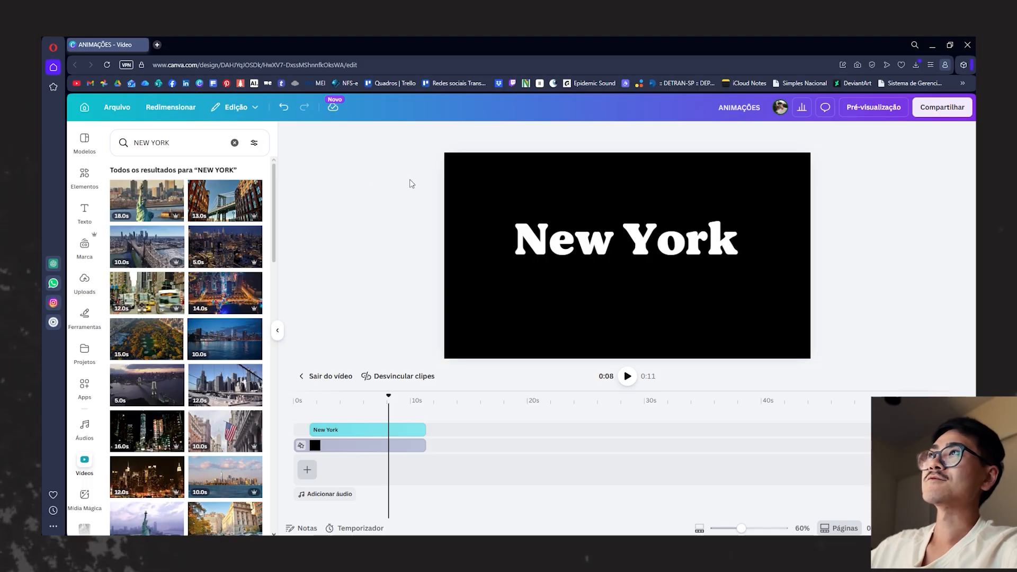
pyautogui.click(478, 173)
pyautogui.click(378, 184)
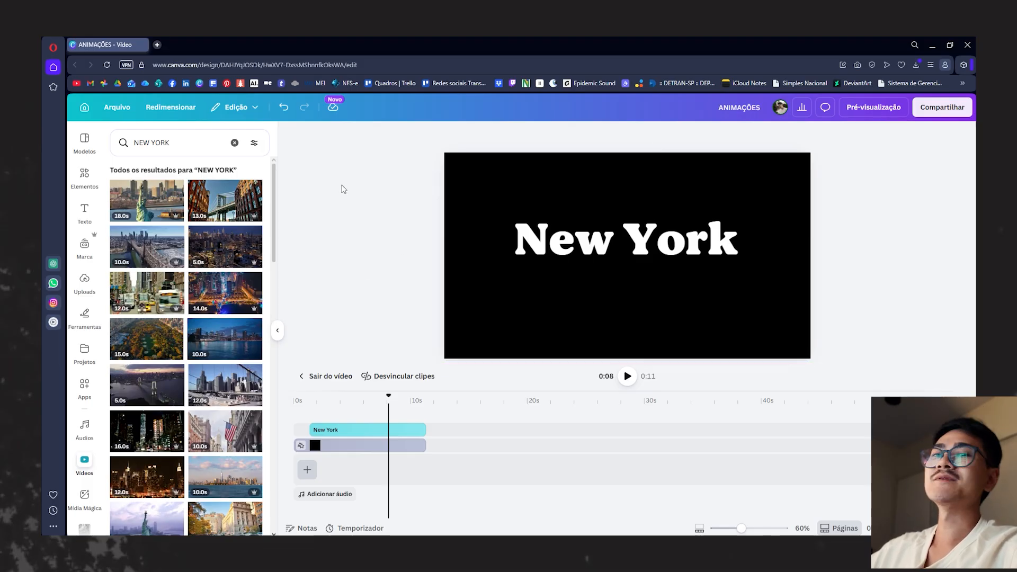
pyautogui.click(297, 408)
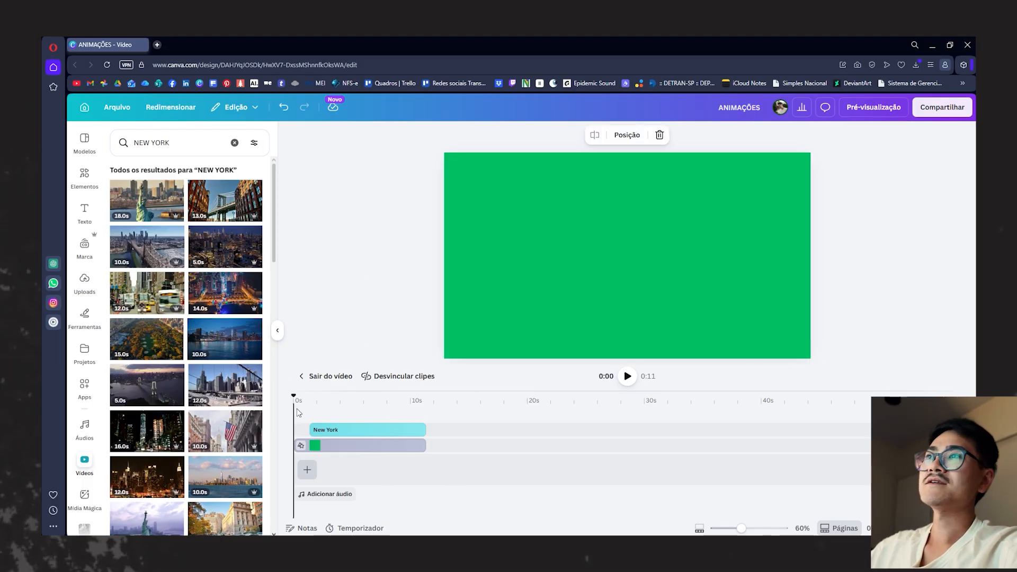
pyautogui.moveTo(296, 397); pyautogui.dragTo(359, 398)
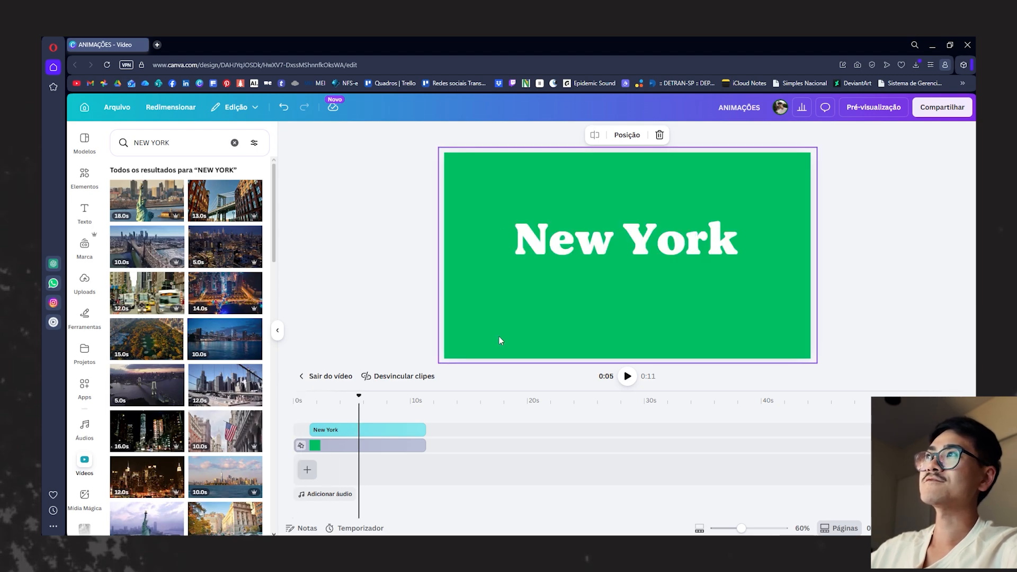
pyautogui.click(401, 297)
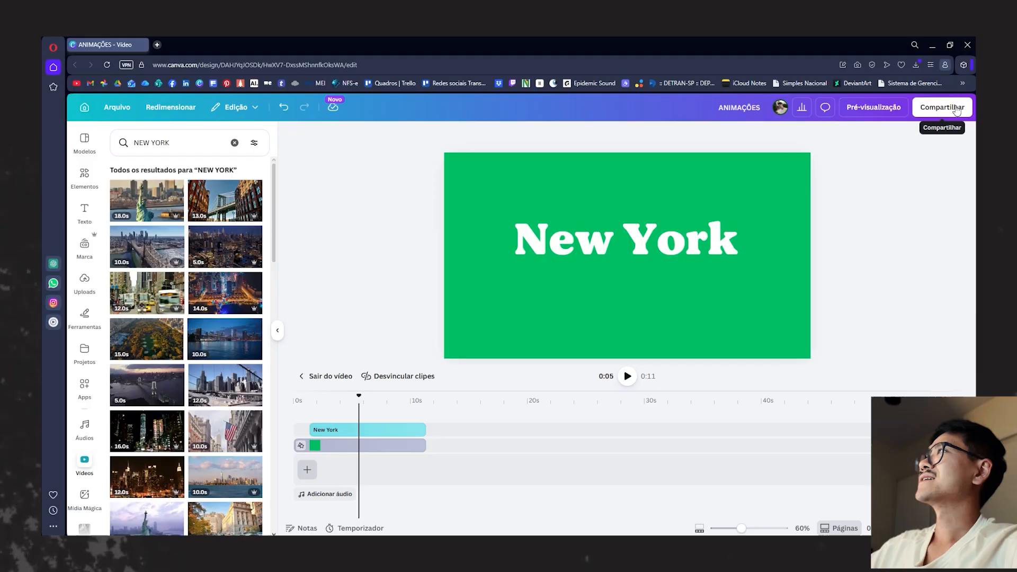
# - Review the MP4 video download options for page 3, setting the quality to 1080p (HD), and close them without downloading
pyautogui.click(942, 107)
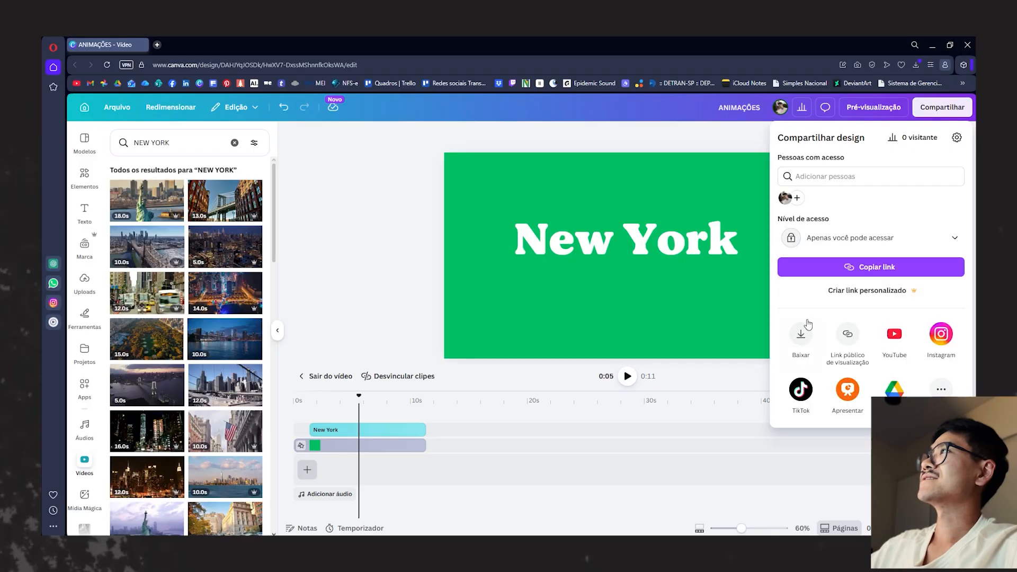
pyautogui.click(799, 339)
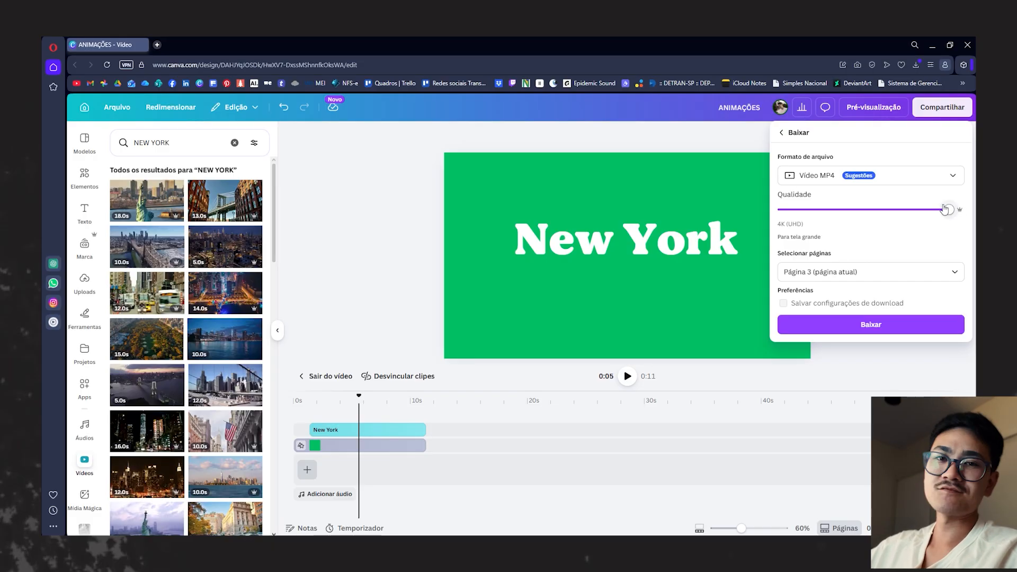
pyautogui.click(874, 210)
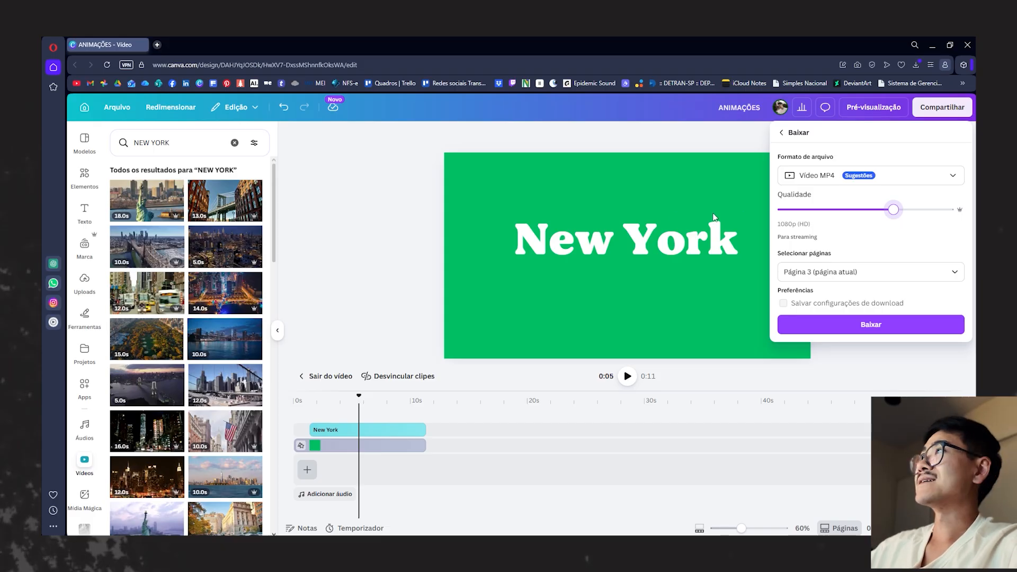
pyautogui.click(351, 215)
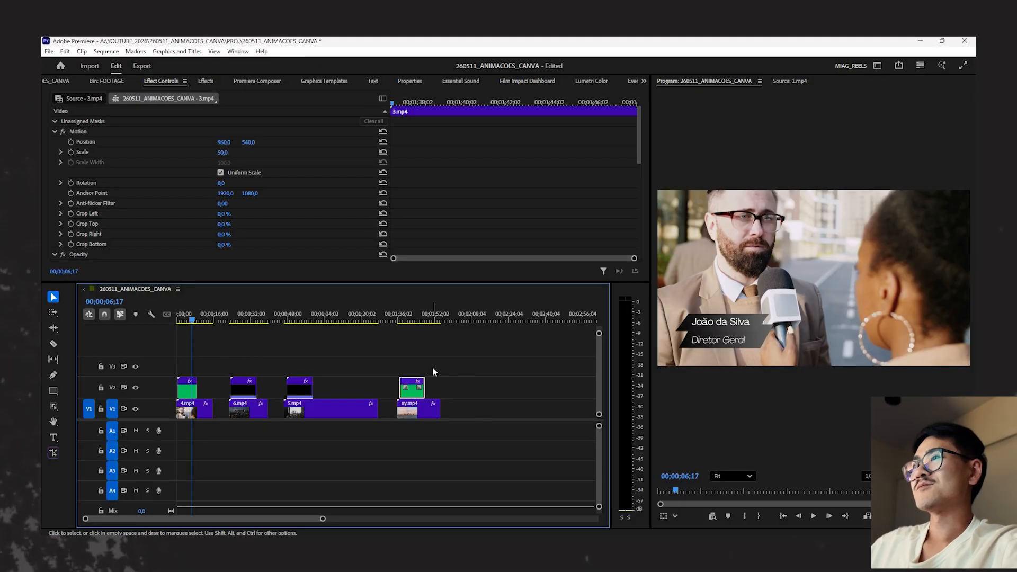
# - Switch to Premiere and delete the existing Ultra Key effect from the 1.mp4 lower-third clip on track V2
pyautogui.click(314, 345)
pyautogui.press('=')
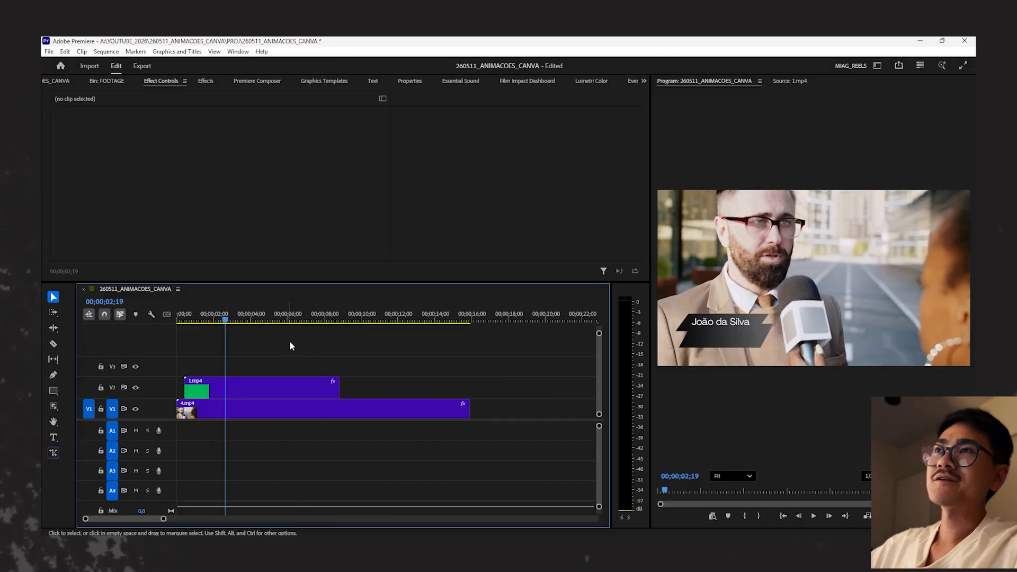
pyautogui.click(264, 386)
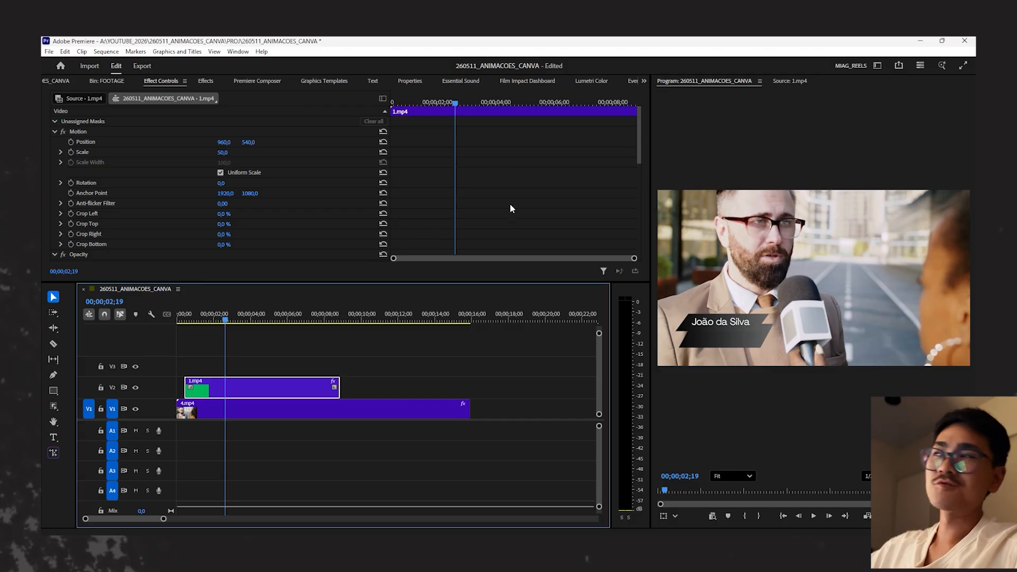
pyautogui.scroll(-5, 511, 208)
pyautogui.scroll(-3, 492, 216)
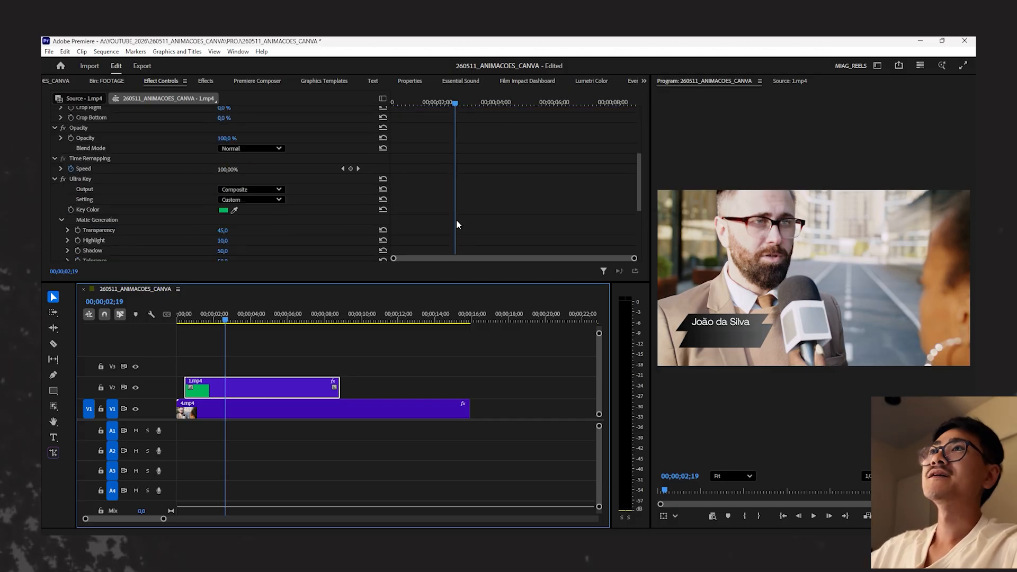
pyautogui.click(87, 189)
pyautogui.press('Delete')
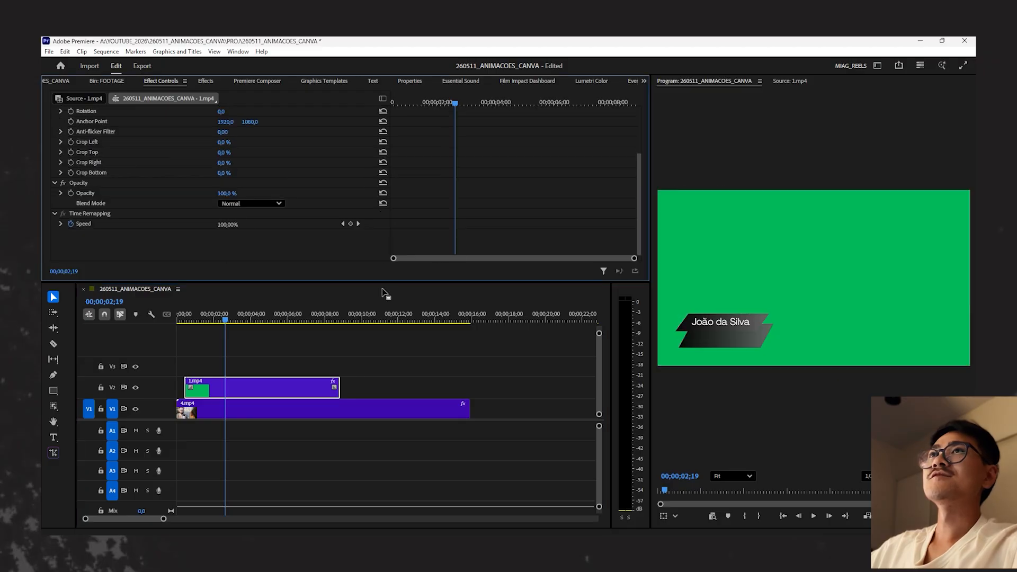
# - Find the Ultra Key effect with the search term "ultra" and apply it to the 1.mp4 clip on track V2
pyautogui.click(436, 367)
pyautogui.click(298, 384)
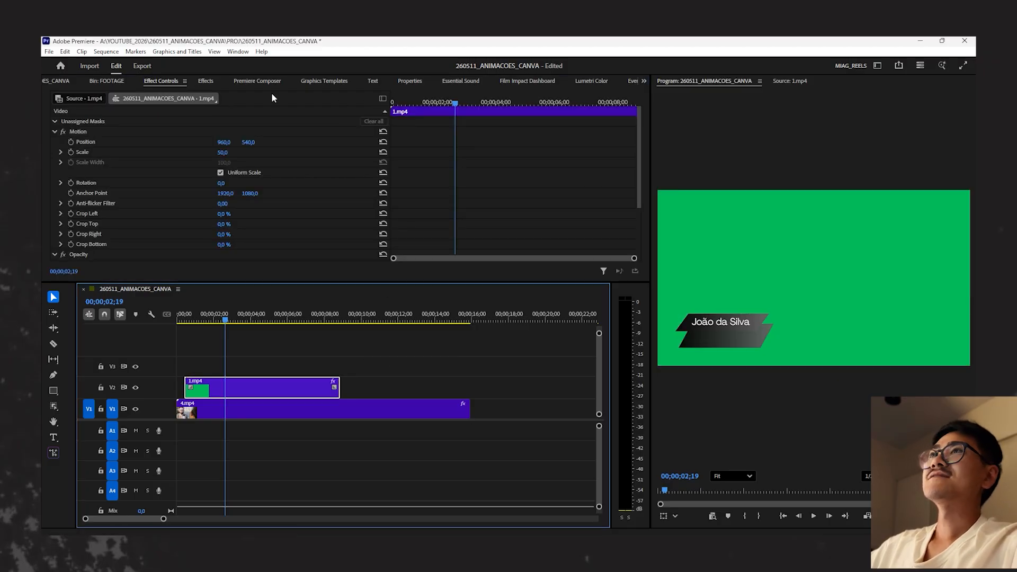
pyautogui.hotkey('shift', '7')
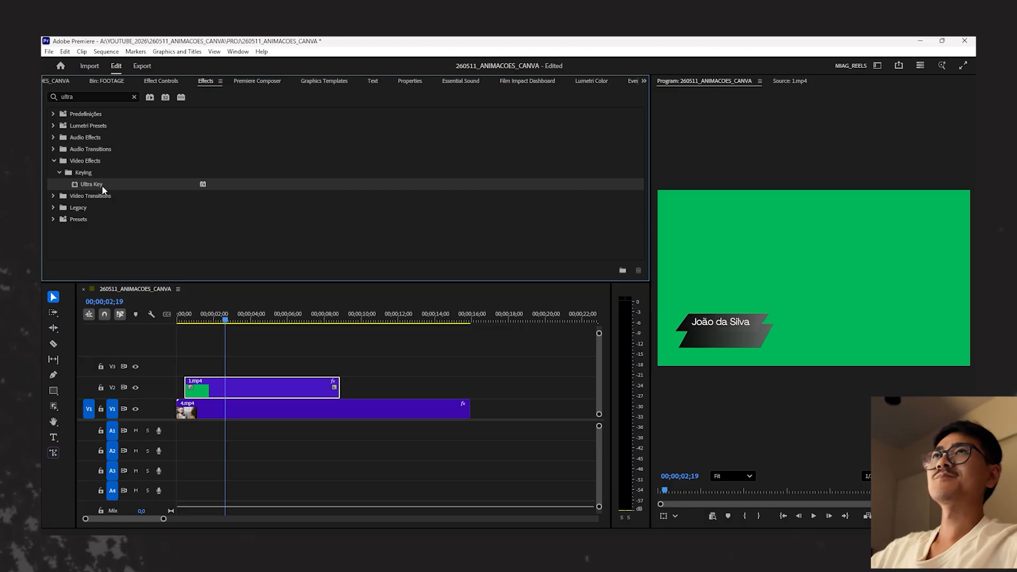
pyautogui.moveTo(102, 188); pyautogui.dragTo(312, 388)
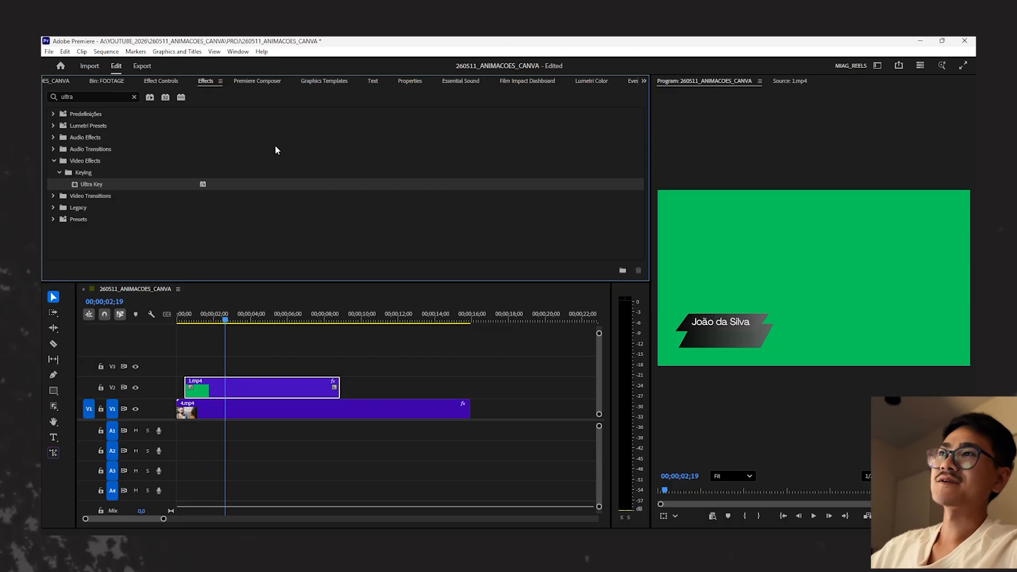
# - Sample the green background in the program preview as the Key Color of the Ultra Key effect on 1.mp4
pyautogui.hotkey('shift', '5')
pyautogui.scroll(-5, 491, 199)
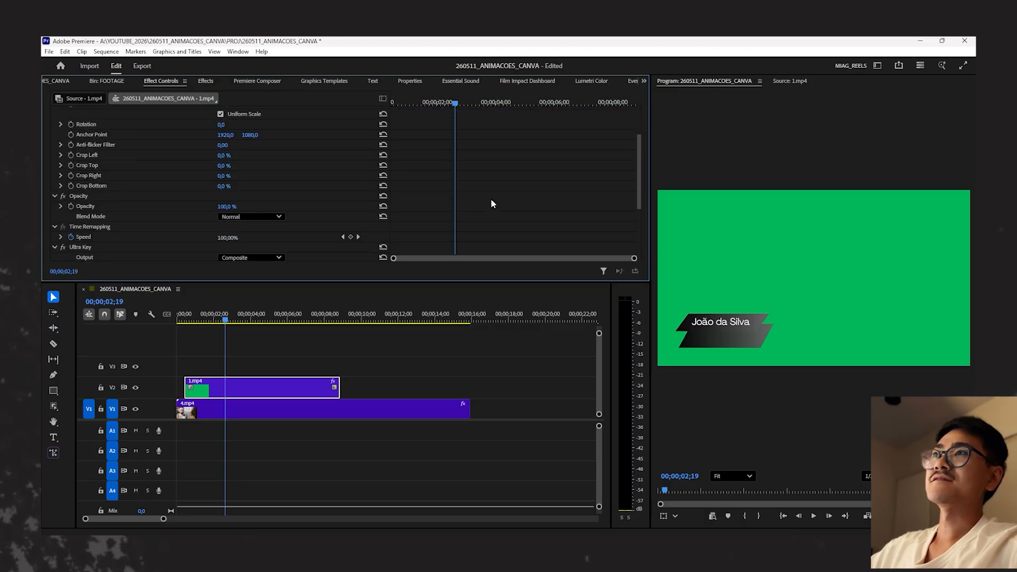
pyautogui.scroll(-2, 492, 202)
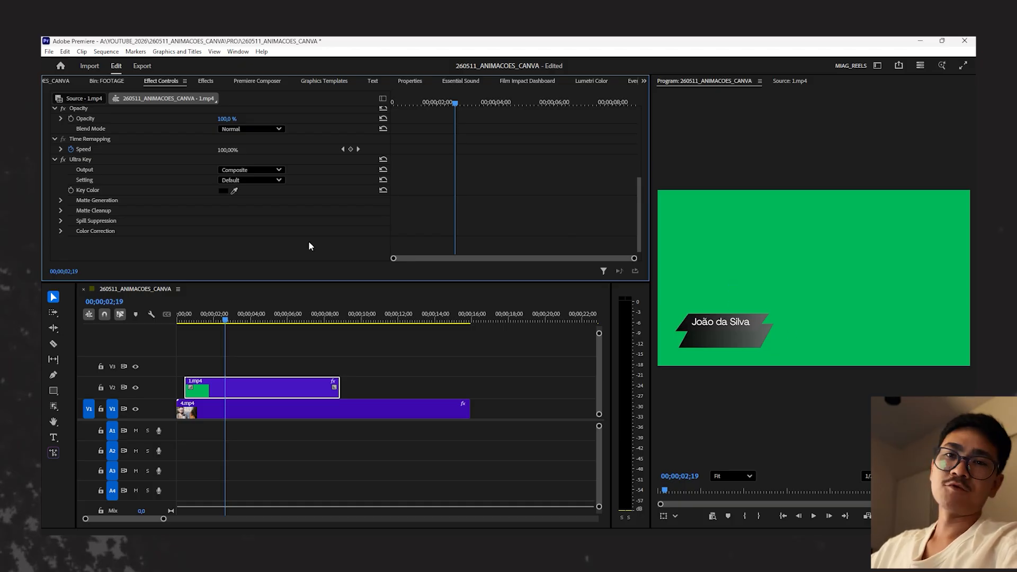
pyautogui.click(234, 191)
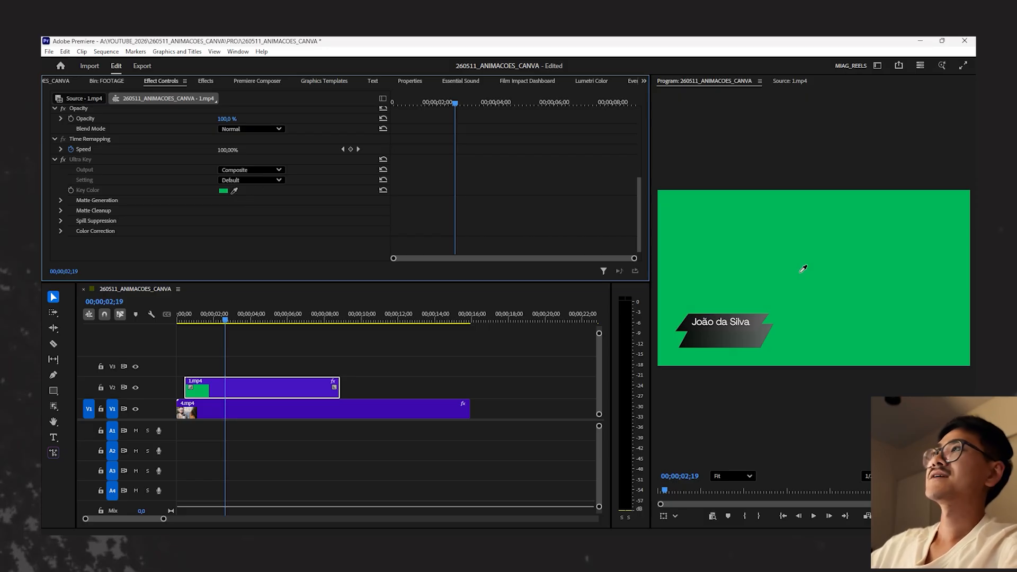
pyautogui.click(800, 270)
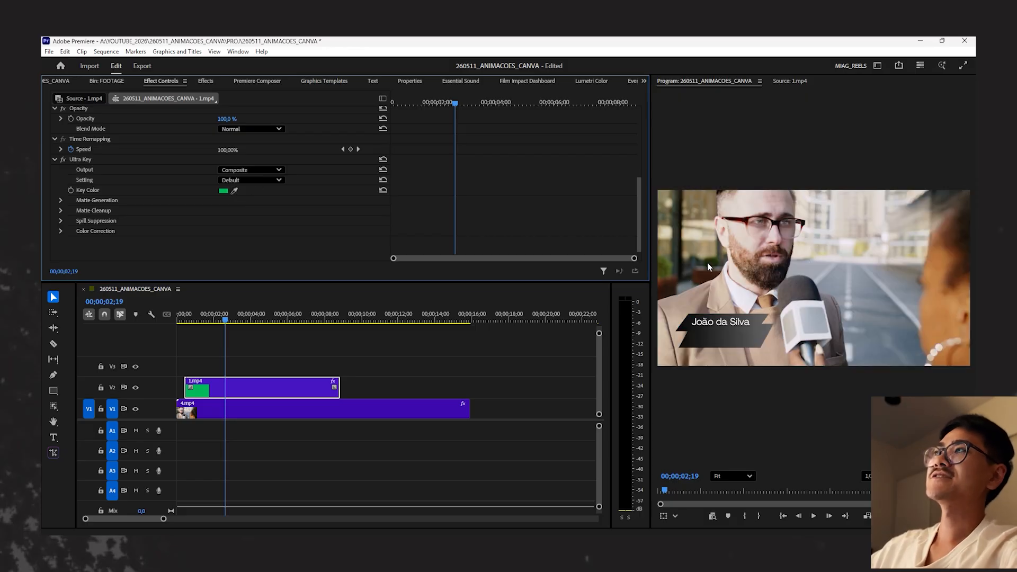
# - Inspect the keyed lower third's edges up close, moving the playhead to 00;00;04;03 where both text lines show
pyautogui.scroll(3, 696, 323)
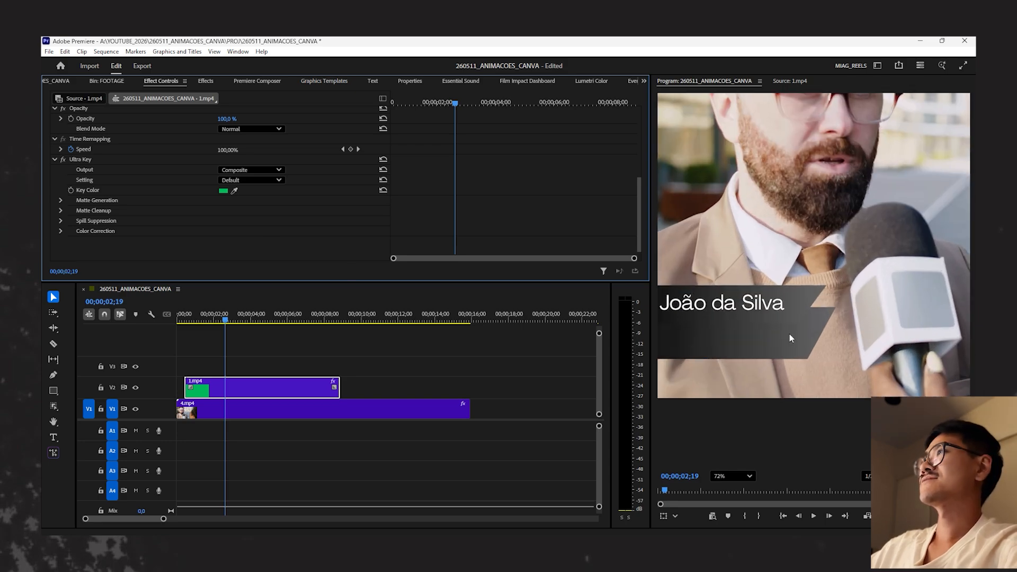
pyautogui.scroll(4, 789, 334)
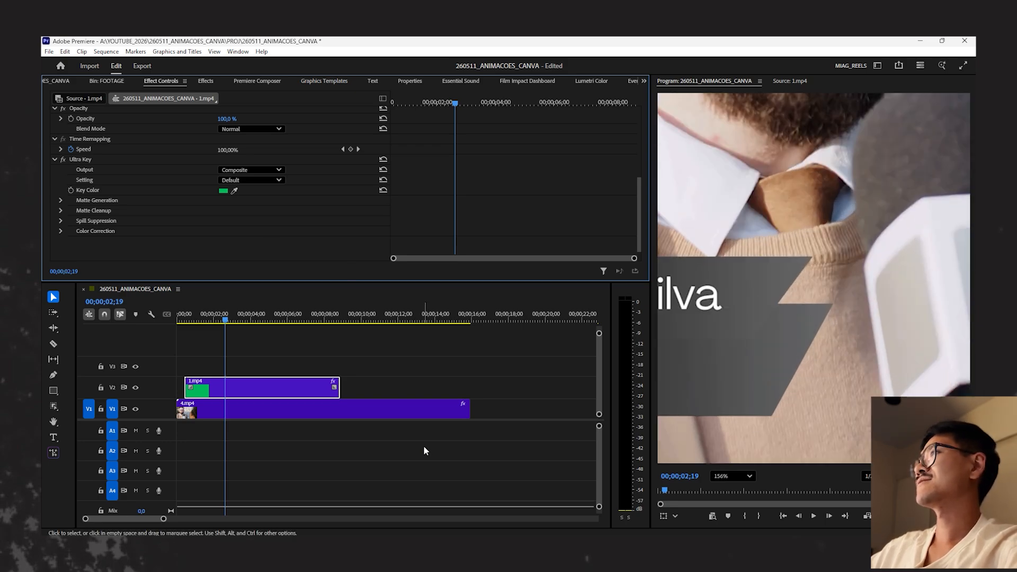
pyautogui.click(208, 317)
pyautogui.moveTo(210, 317); pyautogui.dragTo(252, 317)
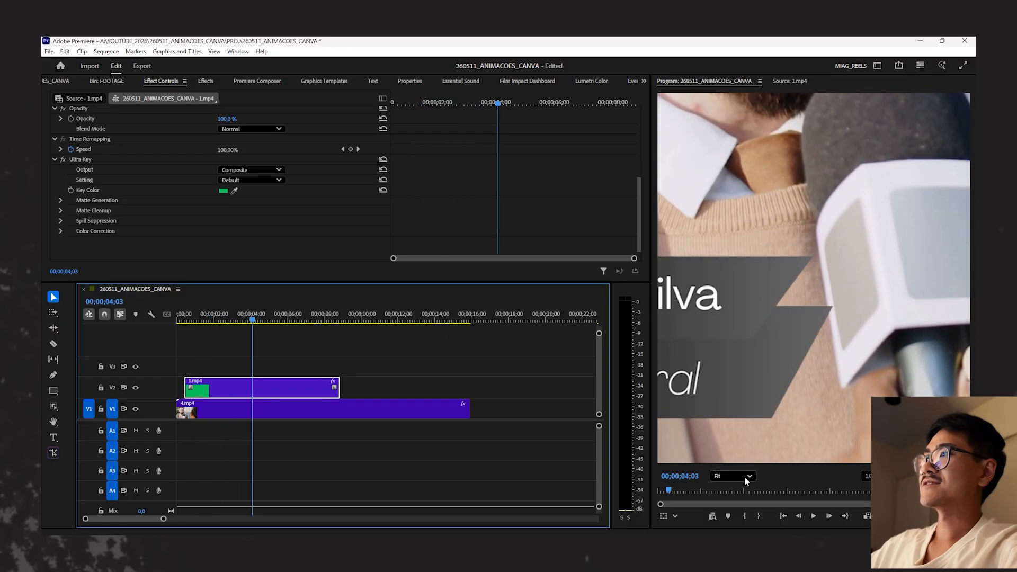
pyautogui.scroll(3, 821, 310)
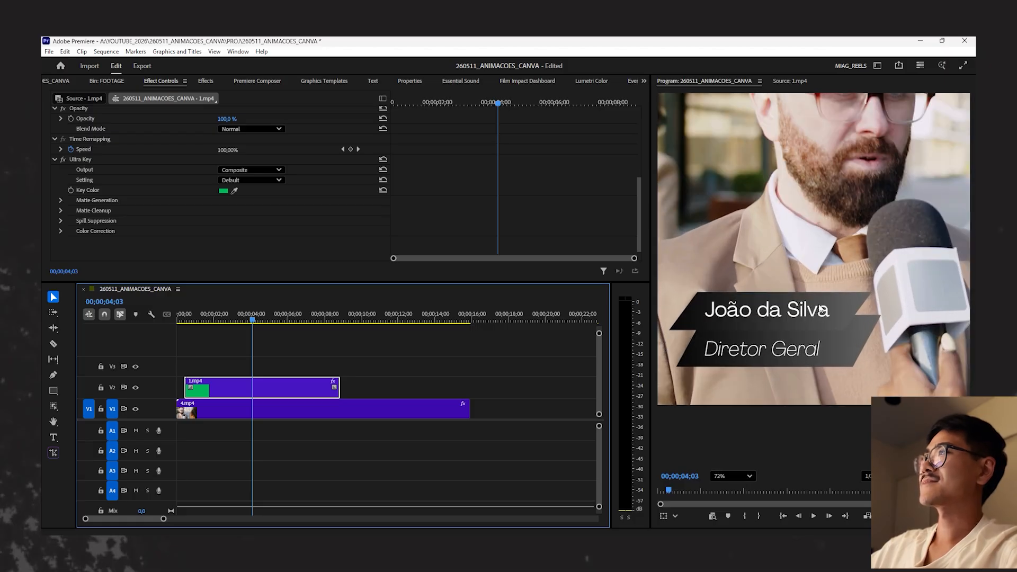
pyautogui.scroll(1, 692, 320)
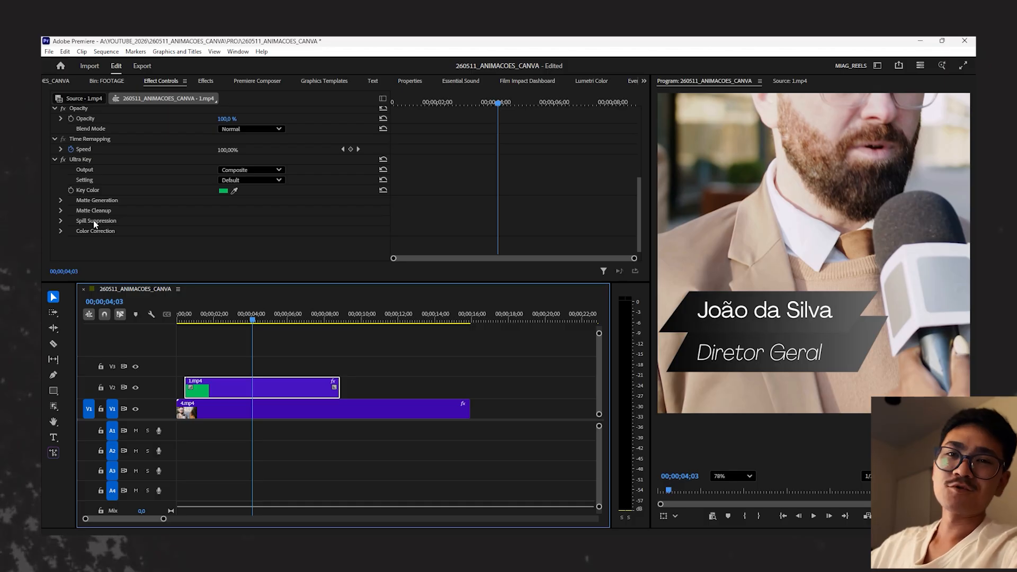
# - Expand the Ultra Key's Matte Cleanup and Matte Generation settings and set Pedestal to 30
pyautogui.click(60, 211)
pyautogui.click(61, 200)
pyautogui.scroll(-1, 133, 212)
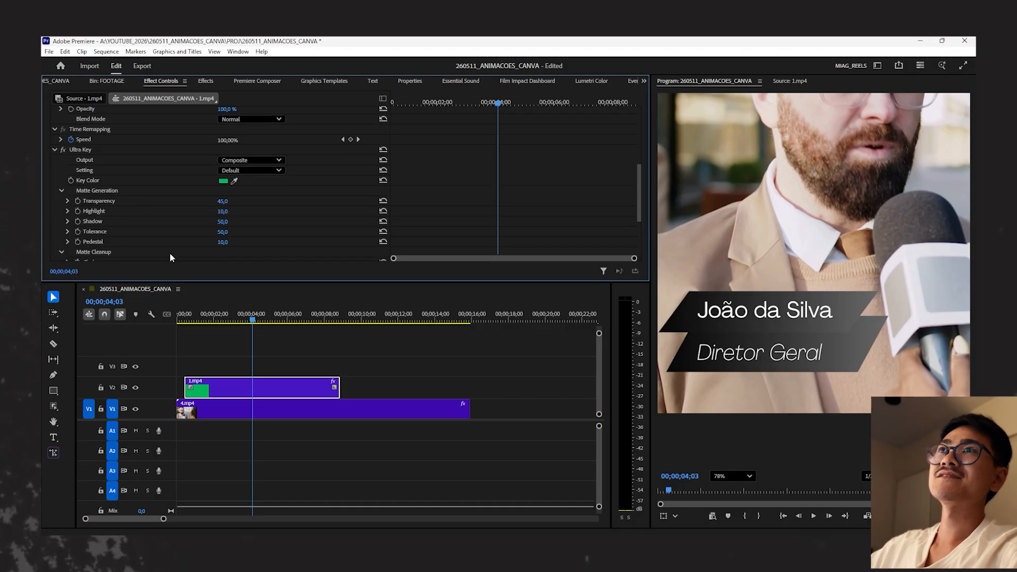
pyautogui.click(224, 242)
pyautogui.write('30')
pyautogui.press('Return')
# - Set Soften to 12 in the Ultra Key's Matte Cleanup settings
pyautogui.scroll(-4, 259, 238)
pyautogui.scroll(-1, 259, 242)
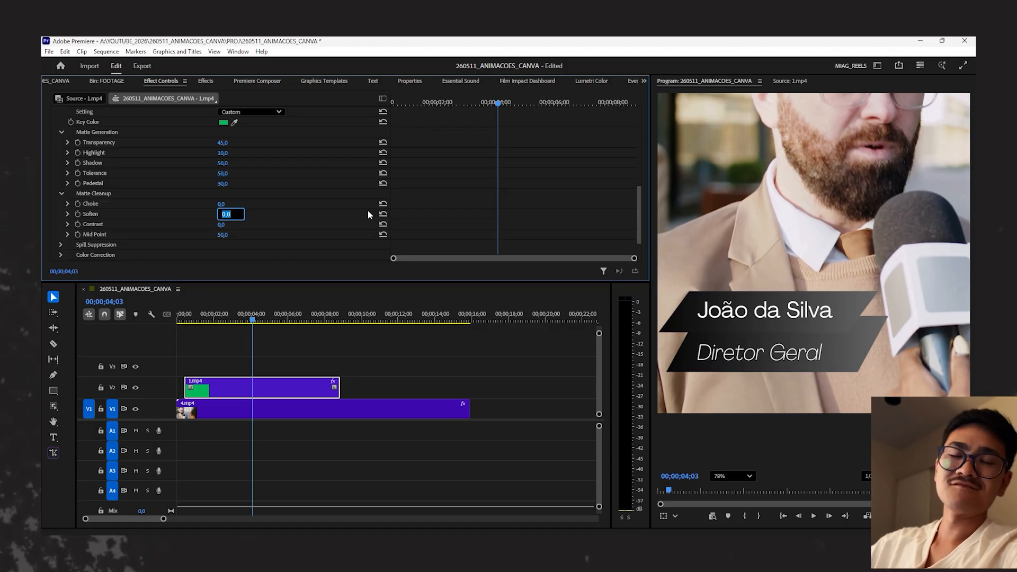
pyautogui.write('12')
pyautogui.press('Return')
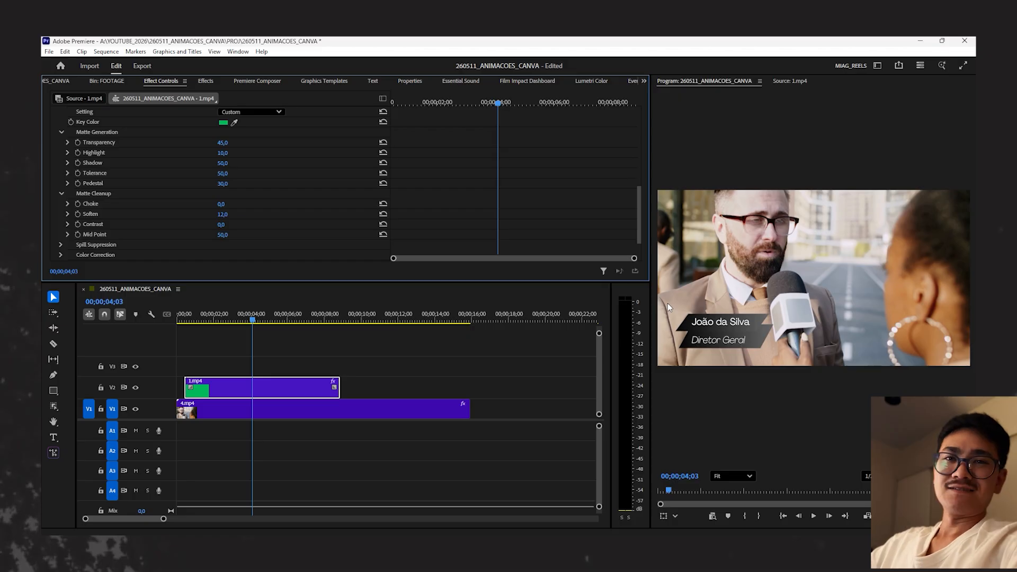
# - Play the lower third from the start of 1.mp4, pausing to inspect the gradient bar's edges up close
pyautogui.click(199, 329)
pyautogui.press('Up')
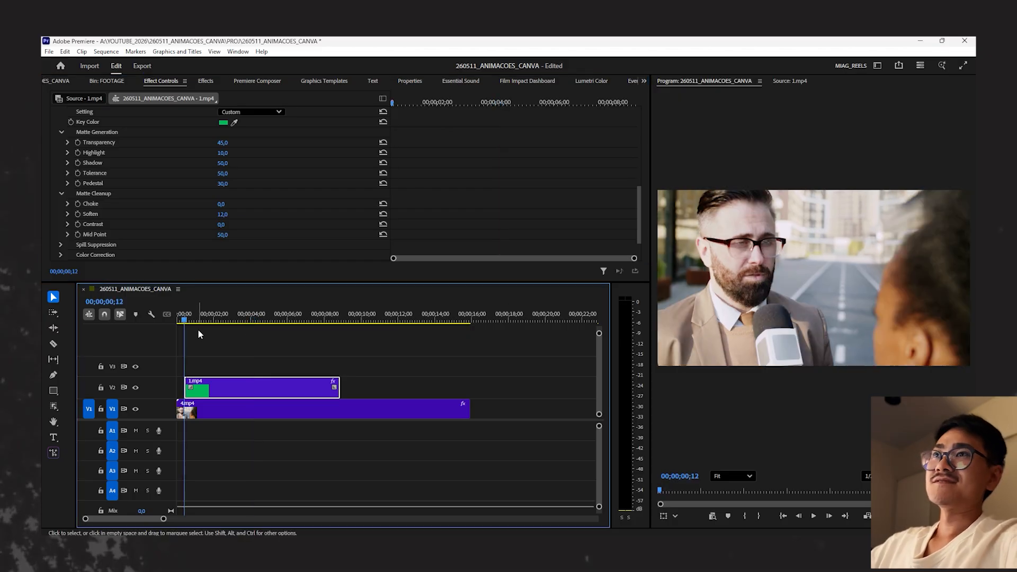
pyautogui.click(200, 349)
pyautogui.press('space')
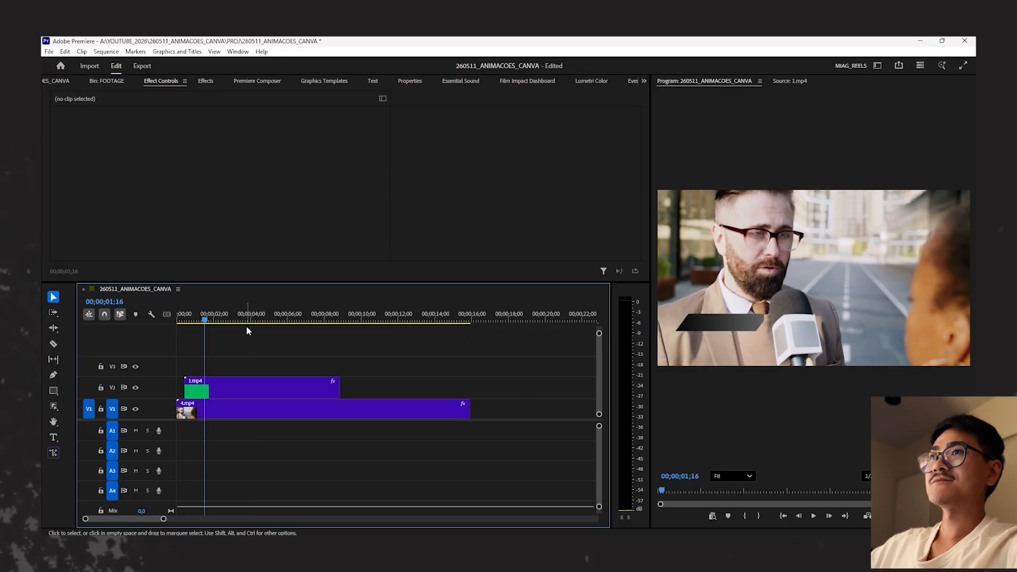
pyautogui.scroll(2, 694, 320)
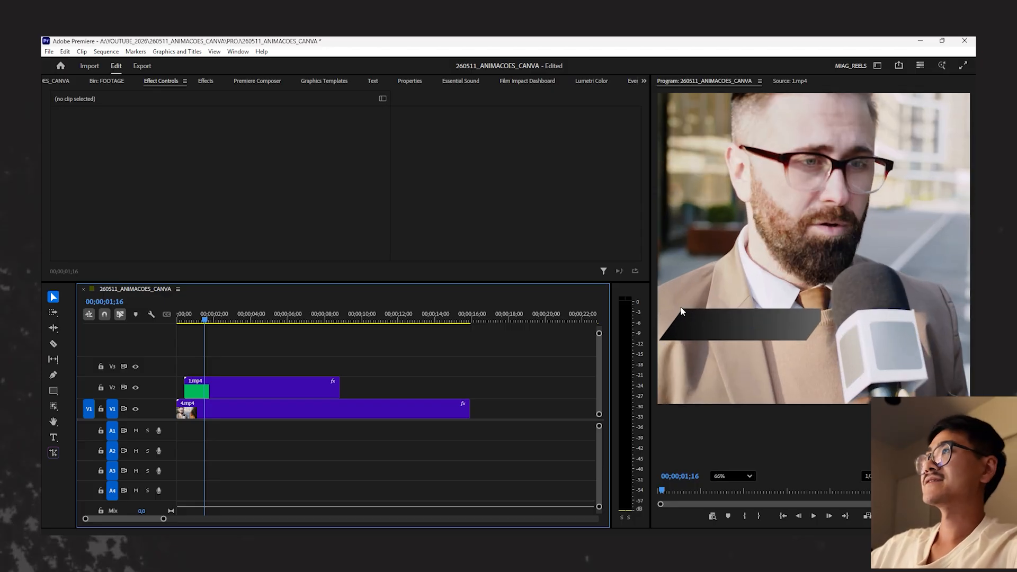
pyautogui.scroll(2, 684, 315)
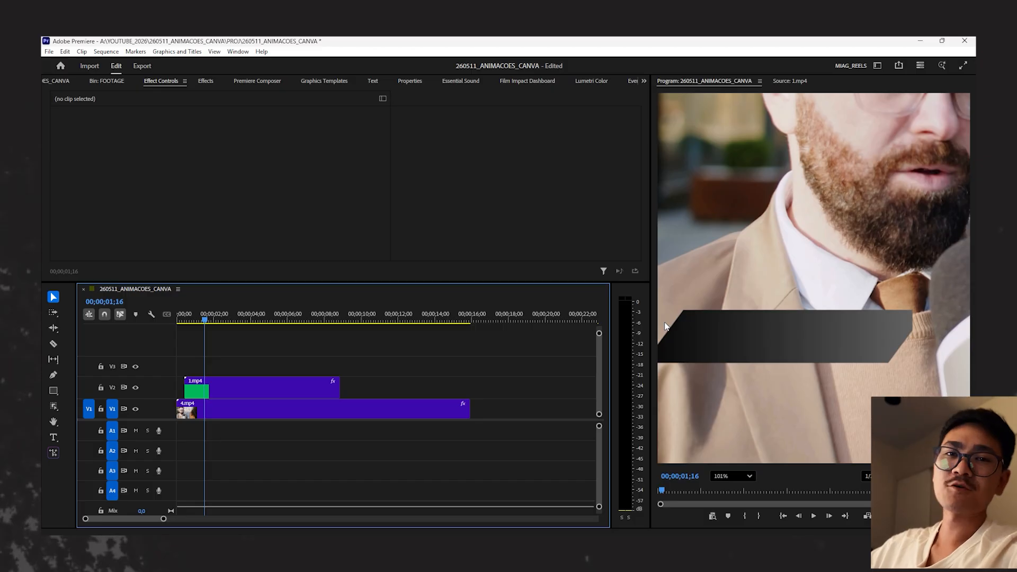
pyautogui.press('space')
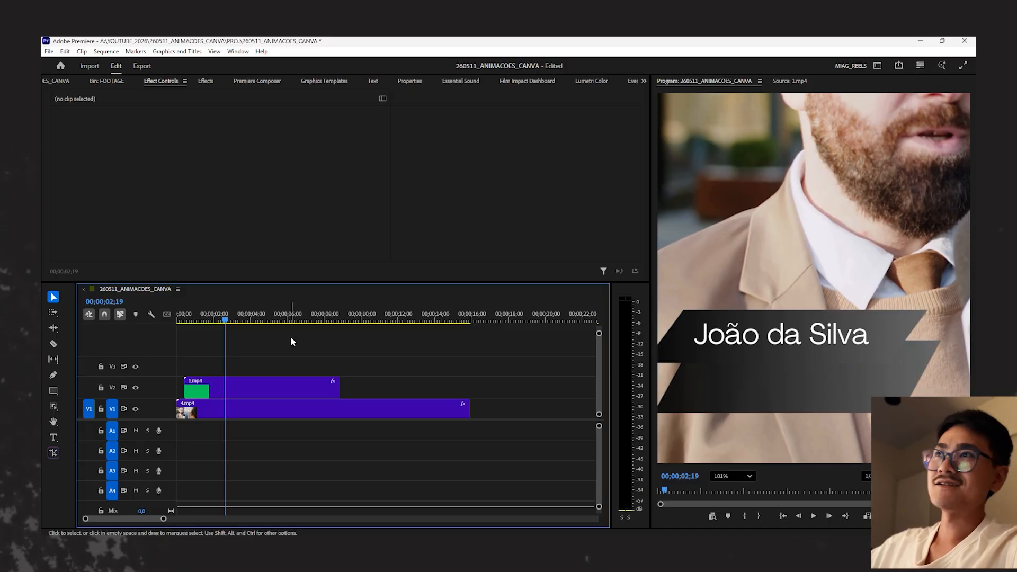
# - Review the Ultra Key settings of 1.mp4, fit the preview to the monitor and play the sequence from the beginning
pyautogui.click(255, 386)
pyautogui.scroll(-3, 296, 212)
pyautogui.scroll(-5, 273, 219)
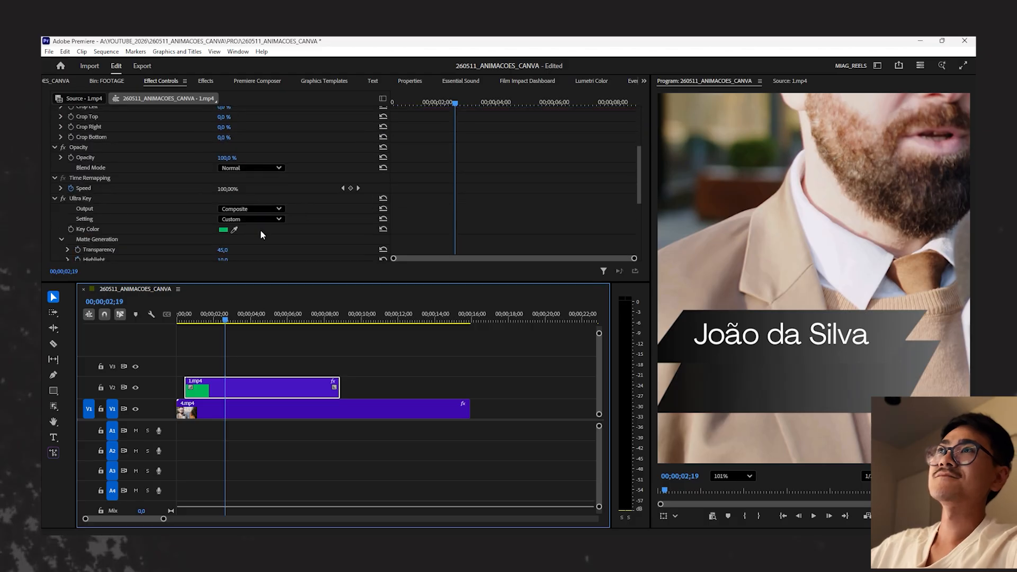
pyautogui.scroll(-1, 225, 235)
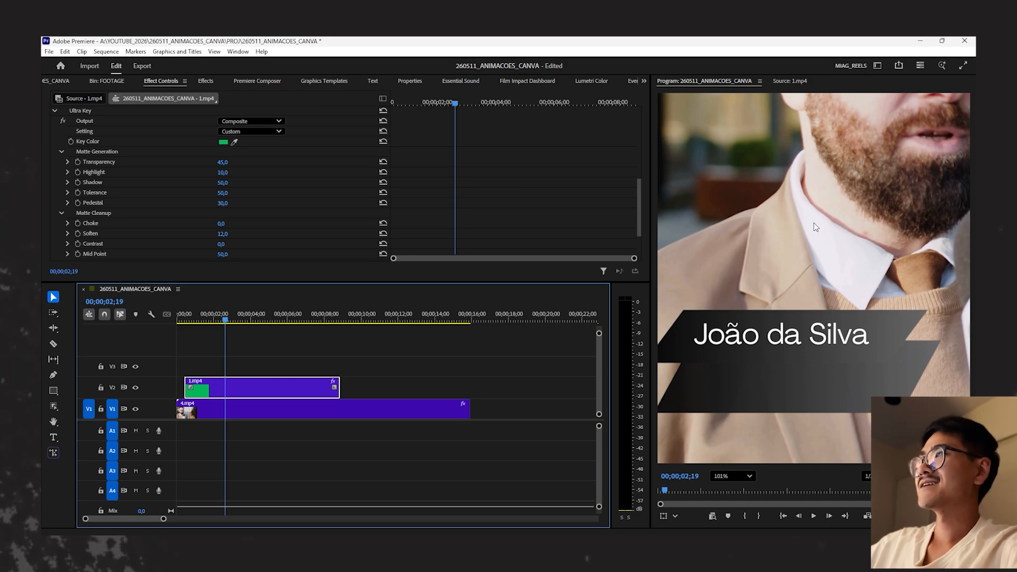
pyautogui.click(744, 478)
pyautogui.click(746, 477)
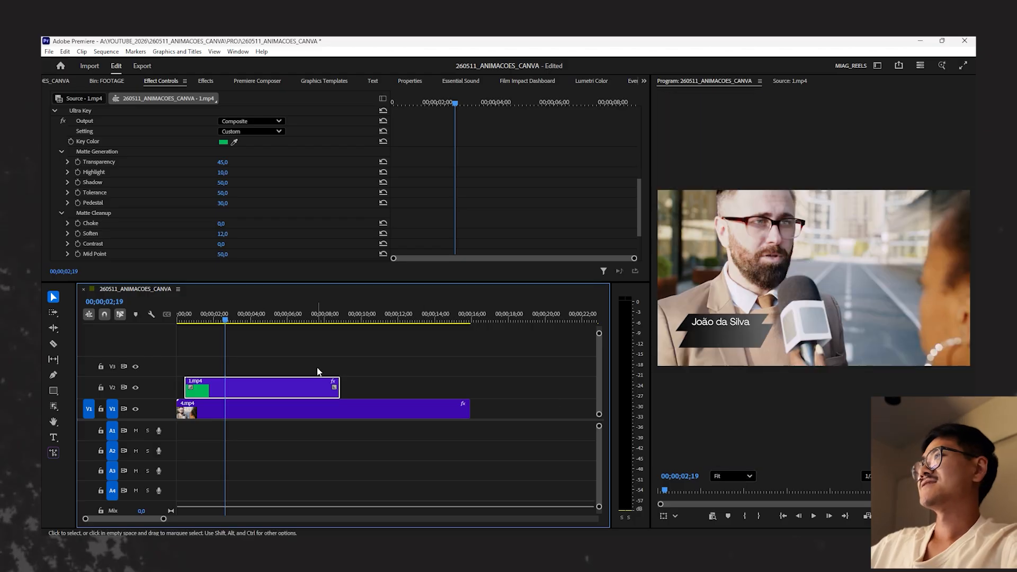
pyautogui.press('Home')
pyautogui.press('space')
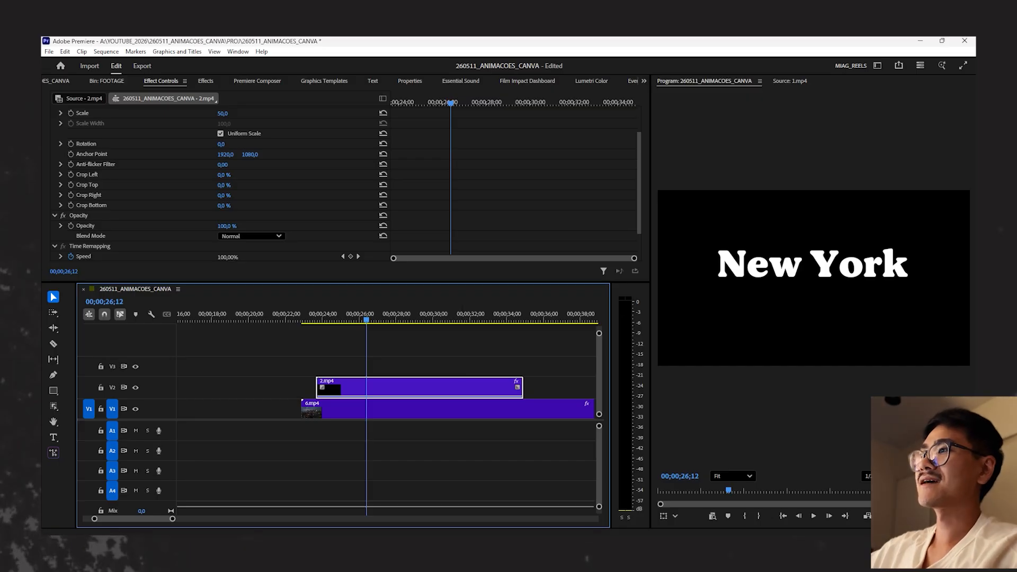
# - Switch to the Canva ANIMAÇÕES project, leave the current page's video timeline and open page 2 with the black background
pyautogui.click(456, 548)
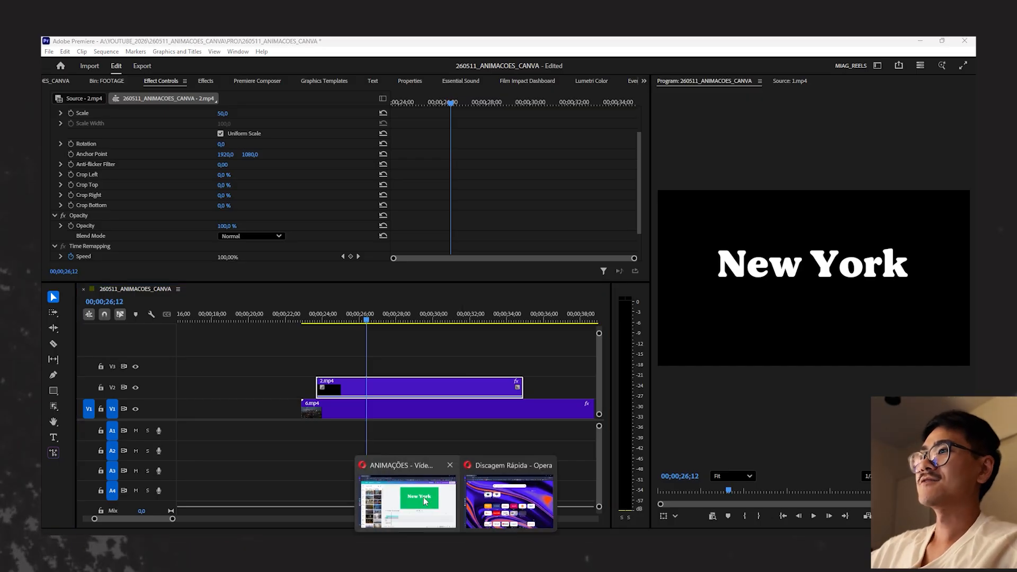
pyautogui.click(410, 499)
pyautogui.click(326, 380)
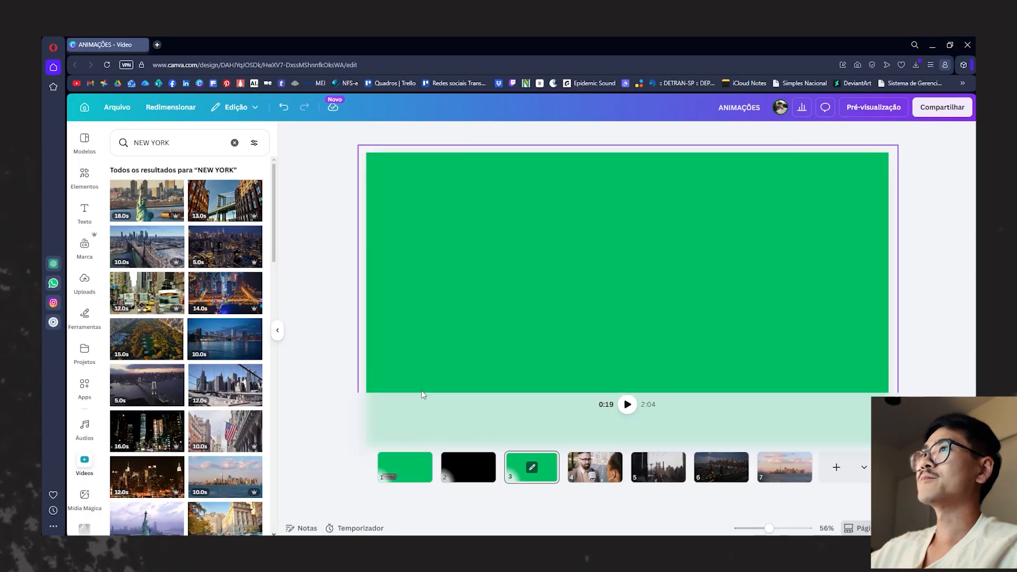
pyautogui.click(462, 500)
pyautogui.click(460, 362)
pyautogui.click(468, 497)
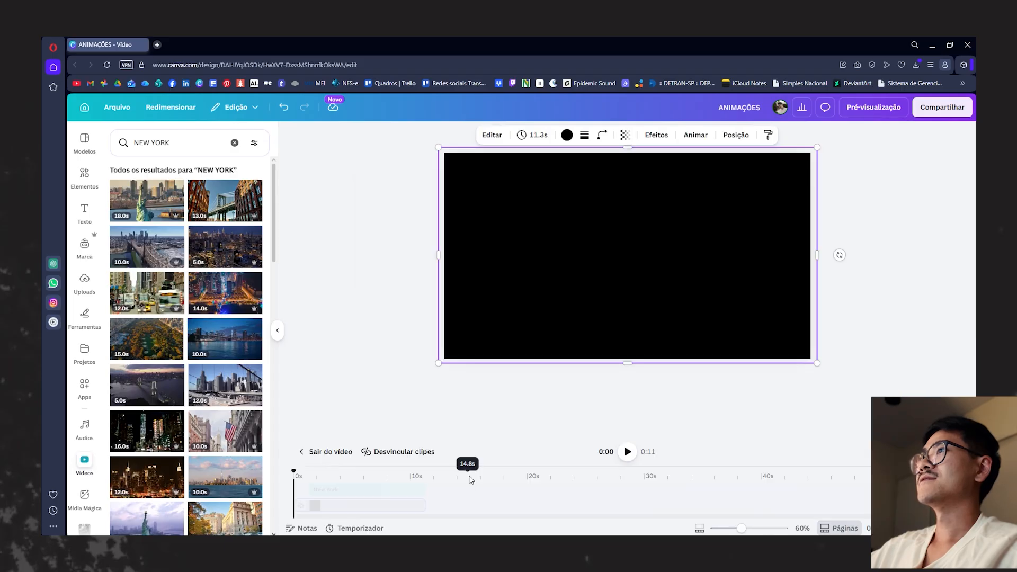
# - Scrub through the black-background New York title between 5 seconds and the end of its timeline
pyautogui.click(417, 401)
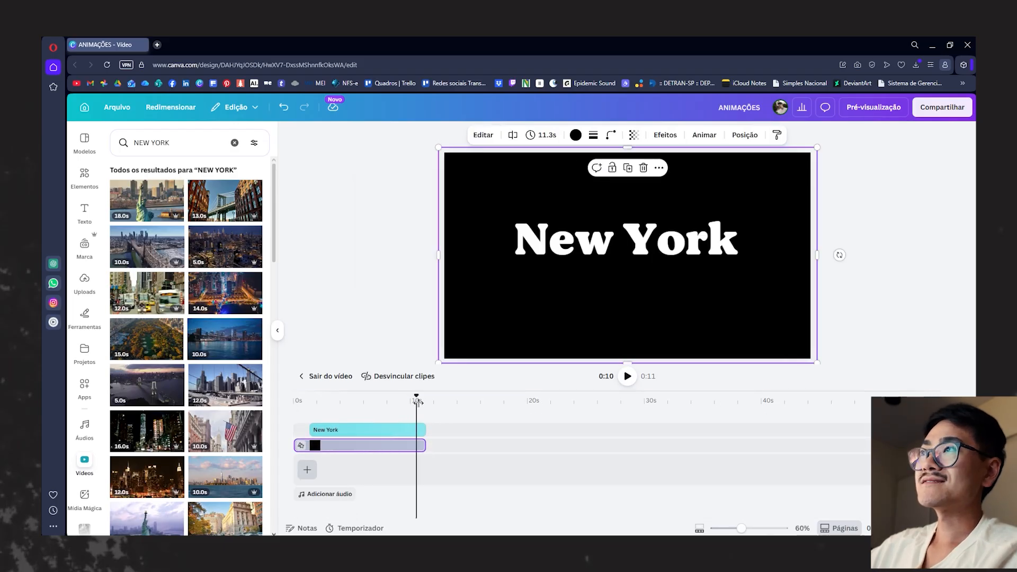
pyautogui.moveTo(416, 401)
pyautogui.mouseDown()
pyautogui.moveTo(426, 399)
pyautogui.moveTo(323, 410)
pyautogui.moveTo(426, 395)
pyautogui.mouseUp()
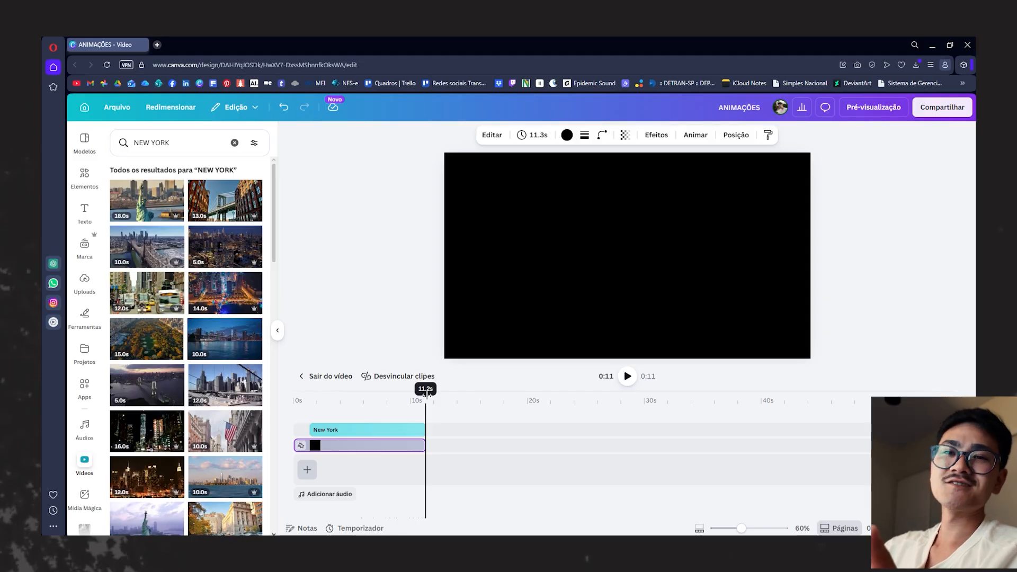
pyautogui.moveTo(427, 394); pyautogui.dragTo(352, 401)
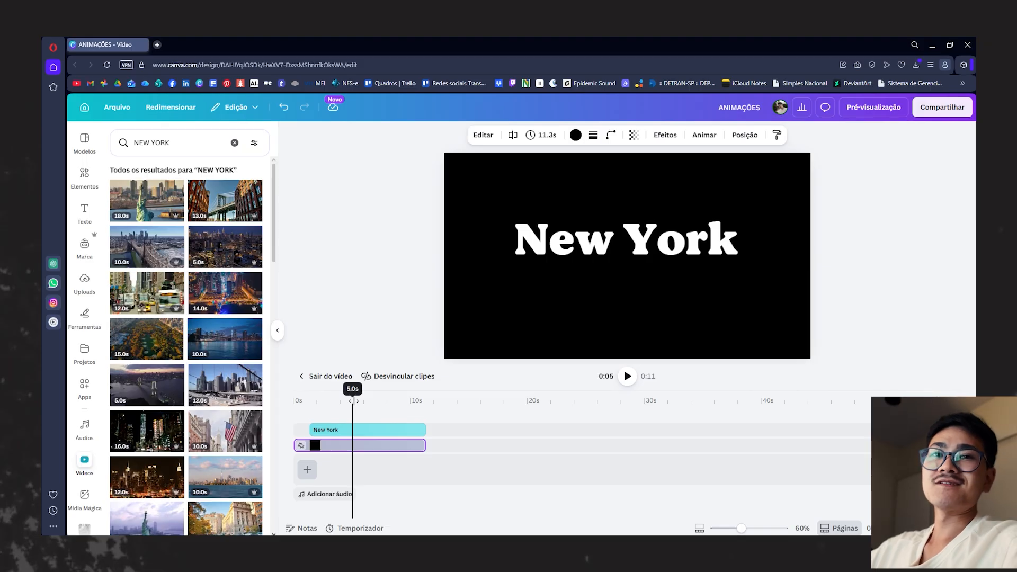
pyautogui.moveTo(352, 401); pyautogui.dragTo(406, 401)
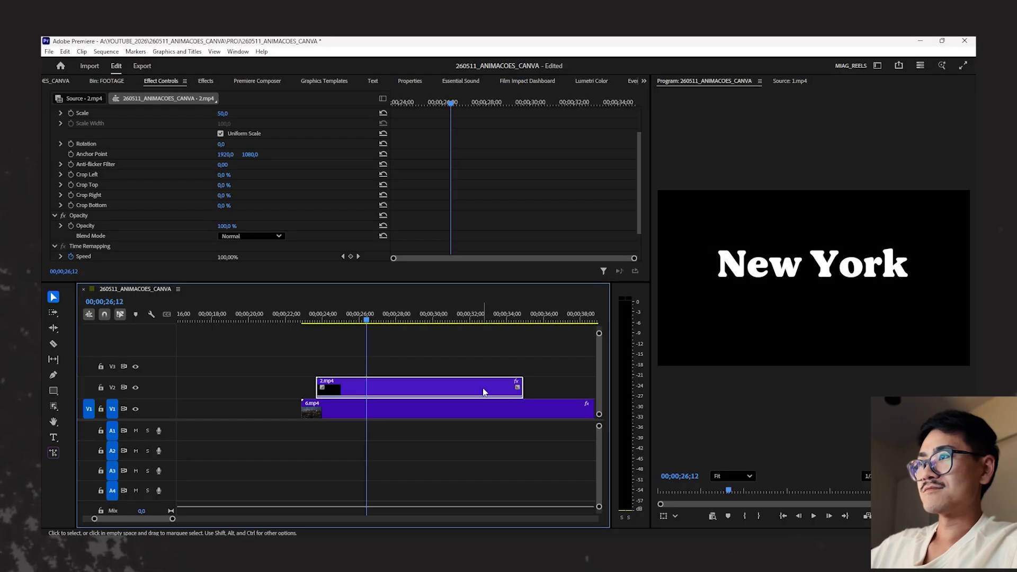
# - Play the black-background New York title 2.mp4 above 6.mp4 from the start of its clip
pyautogui.click(385, 338)
pyautogui.press('space')
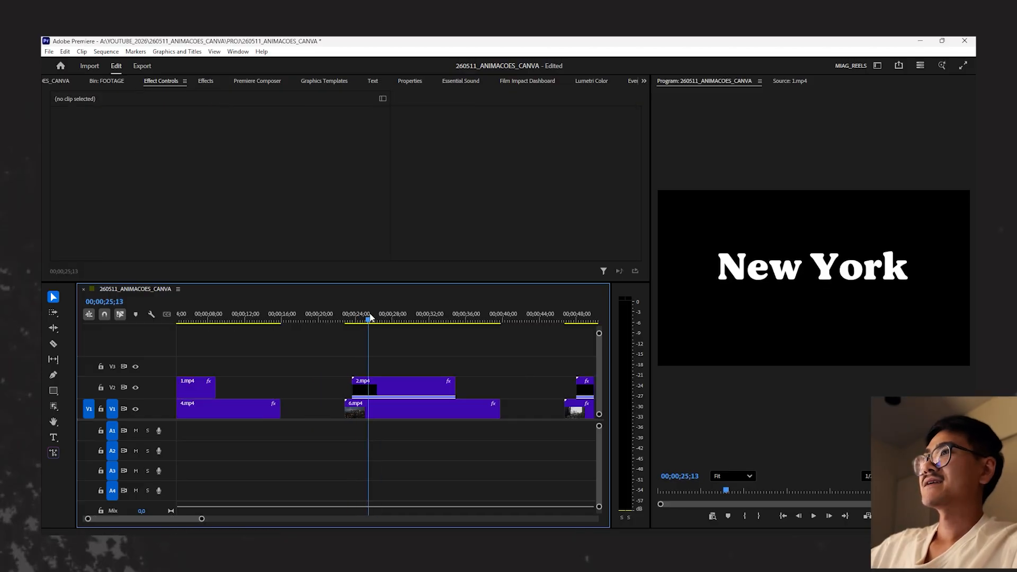
pyautogui.click(348, 318)
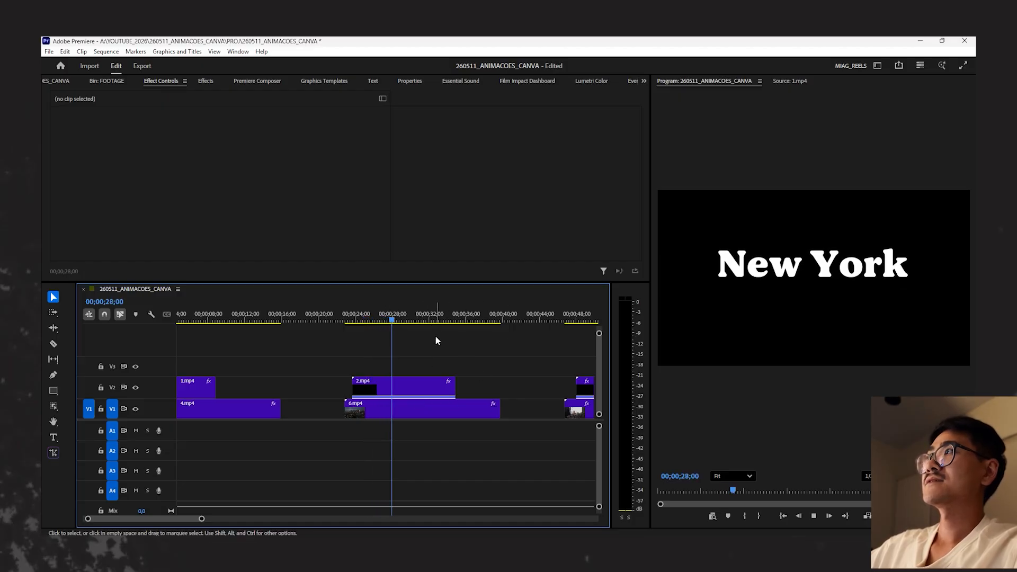
pyautogui.click(371, 309)
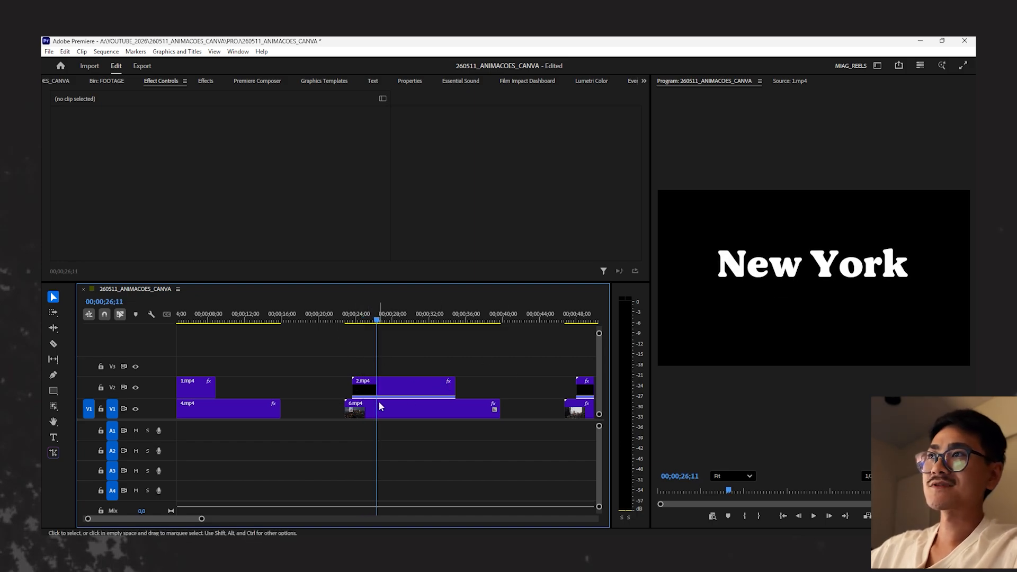
# - Set the opacity blend mode of the New York title clip 2.mp4 on V2 to Screen
pyautogui.click(406, 389)
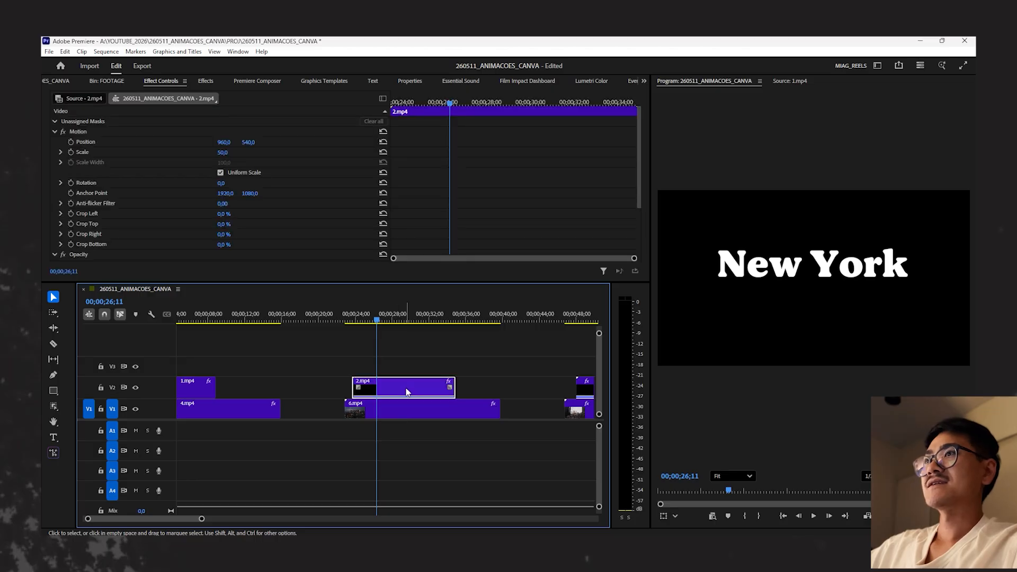
pyautogui.scroll(-3, 502, 182)
pyautogui.click(243, 204)
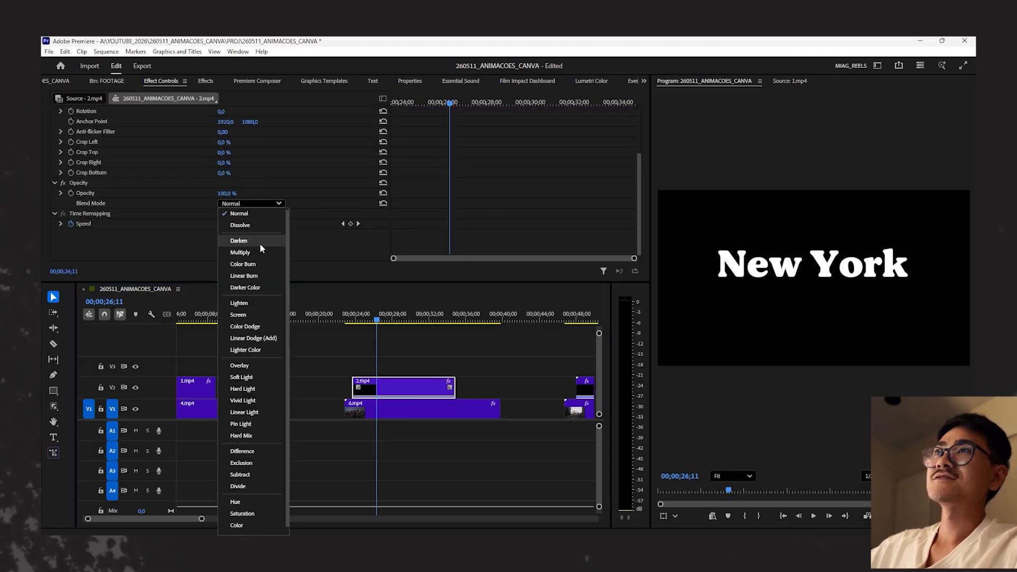
pyautogui.click(257, 317)
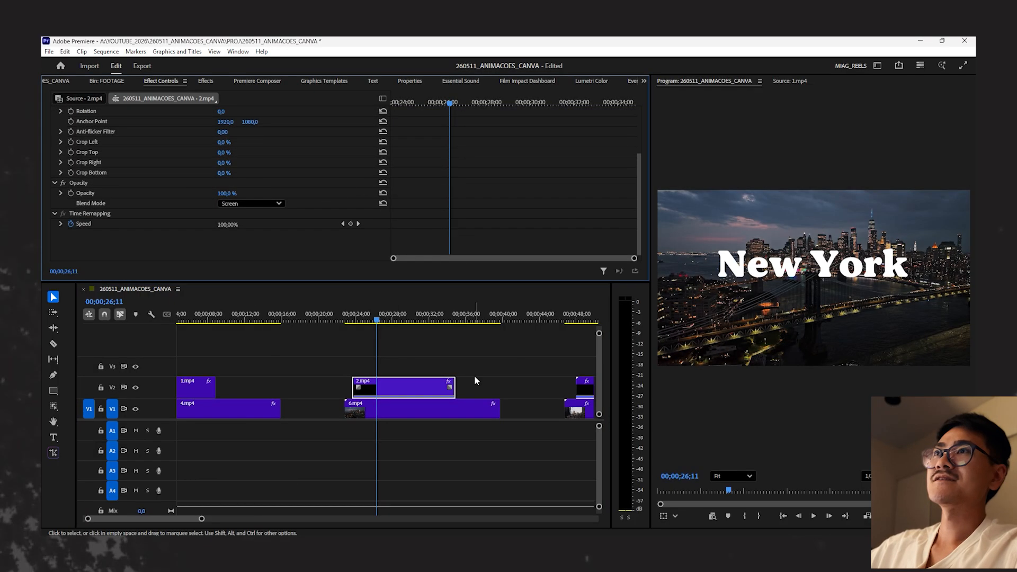
# - Cut about one second off the start of title clip 2.mp4 and slide the remaining part back to the original start point
pyautogui.click(475, 377)
pyautogui.click(427, 382)
pyautogui.press('=')
pyautogui.moveTo(345, 320)
pyautogui.mouseDown()
pyautogui.moveTo(369, 322)
pyautogui.moveTo(357, 320)
pyautogui.mouseUp()
pyautogui.press('c')
pyautogui.click(358, 389)
pyautogui.press('v')
pyautogui.moveTo(399, 394); pyautogui.dragTo(379, 394)
# - Remove the middle of 2.mp4 between about 27;11 and 33;09, and place the short closing piece directly after the opening part
pyautogui.moveTo(347, 316); pyautogui.dragTo(407, 298)
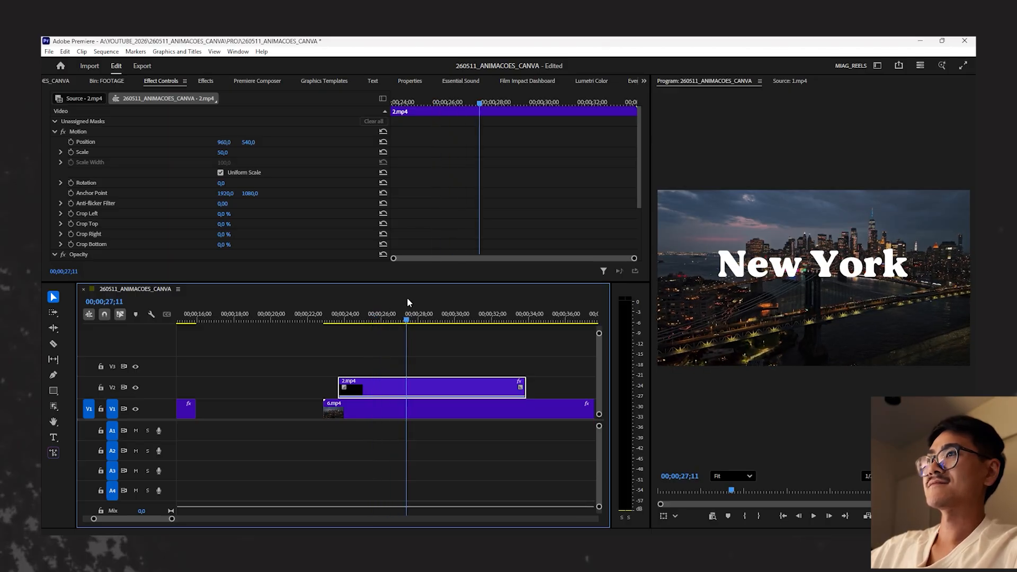
pyautogui.click(409, 318)
pyautogui.moveTo(411, 319)
pyautogui.mouseDown()
pyautogui.moveTo(345, 320)
pyautogui.moveTo(409, 329)
pyautogui.mouseUp()
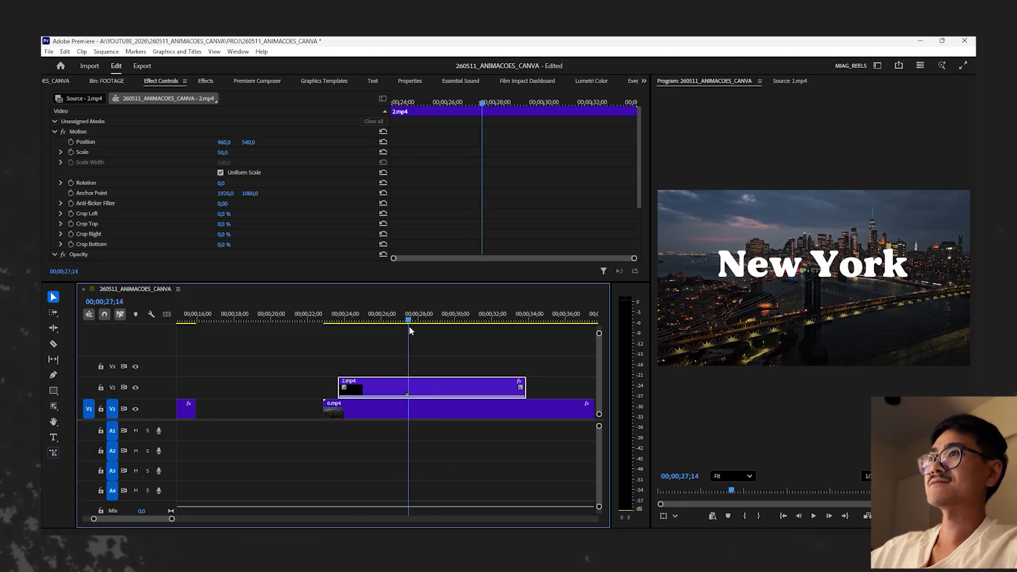
pyautogui.moveTo(409, 328); pyautogui.dragTo(515, 326)
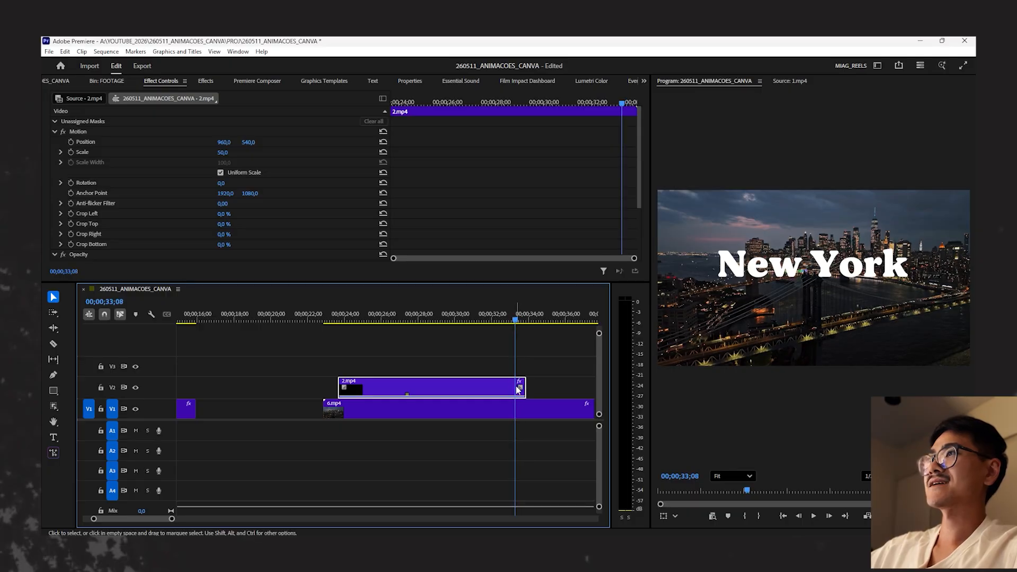
pyautogui.moveTo(518, 390); pyautogui.dragTo(405, 390)
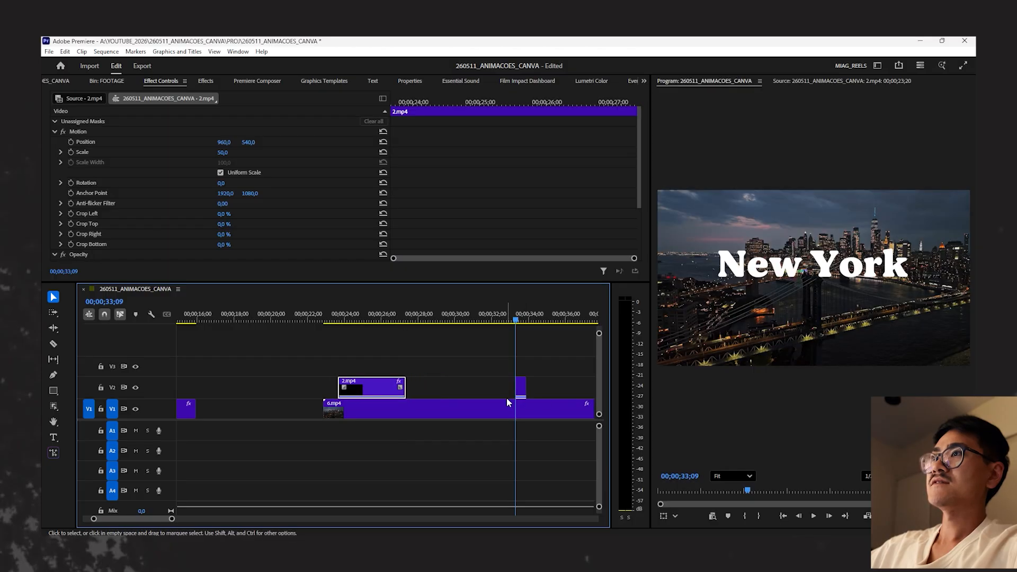
pyautogui.moveTo(522, 392); pyautogui.dragTo(412, 391)
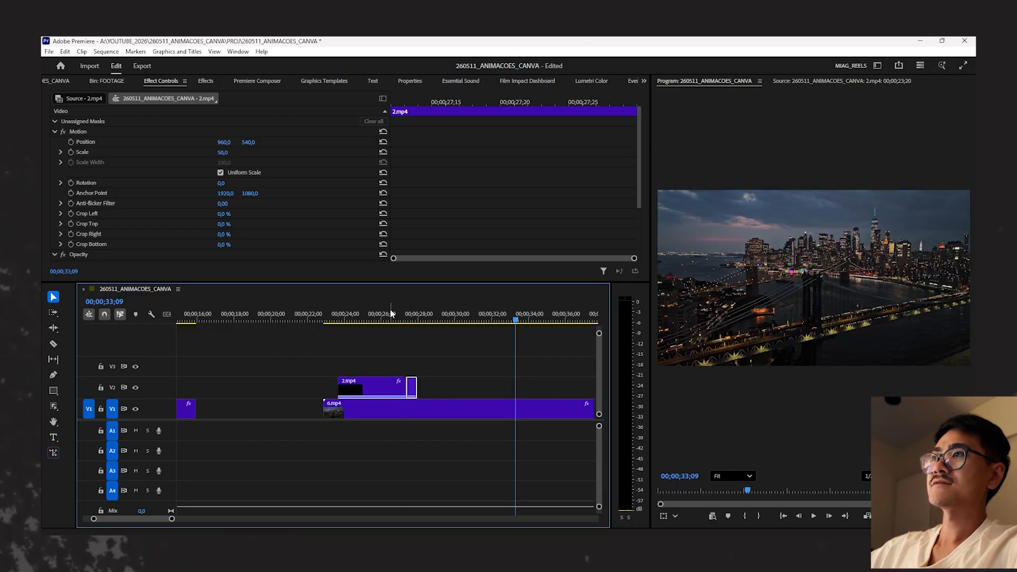
# - Play the shortened New York title across the join of its two pieces, and return to 25;24
pyautogui.moveTo(398, 313); pyautogui.dragTo(329, 312)
pyautogui.press('space')
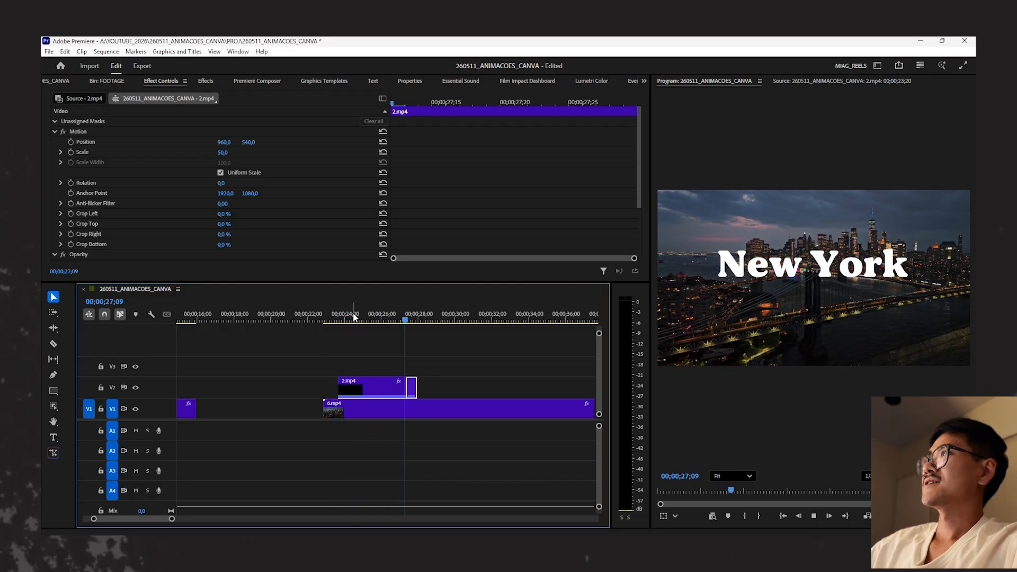
pyautogui.press('-')
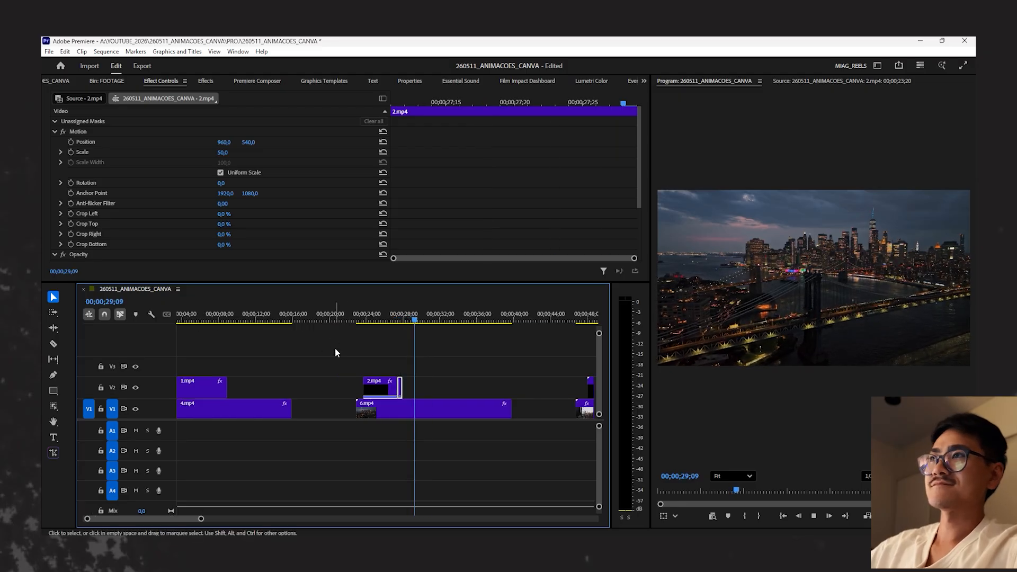
pyautogui.press('space')
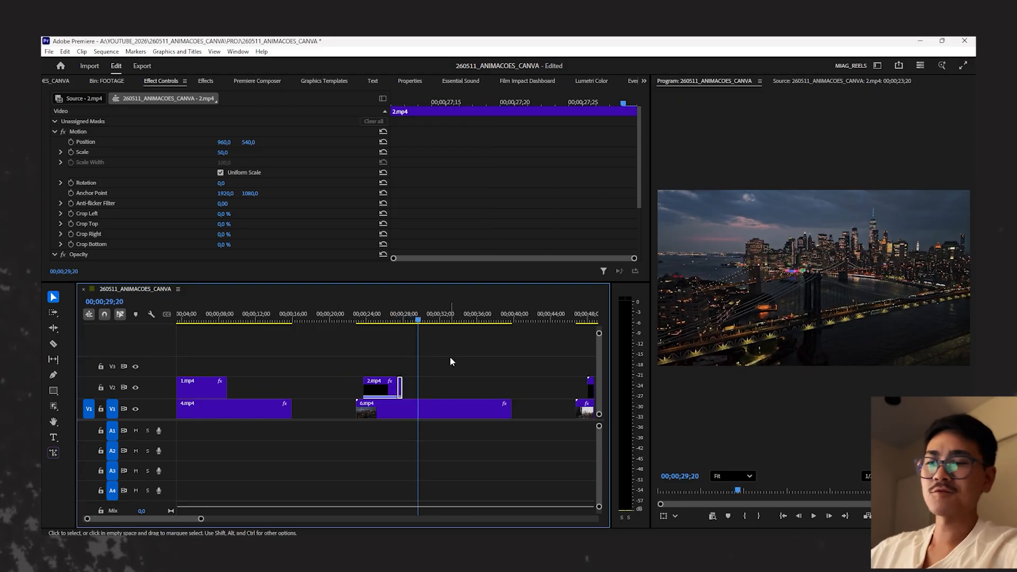
pyautogui.click(382, 319)
pyautogui.click(474, 357)
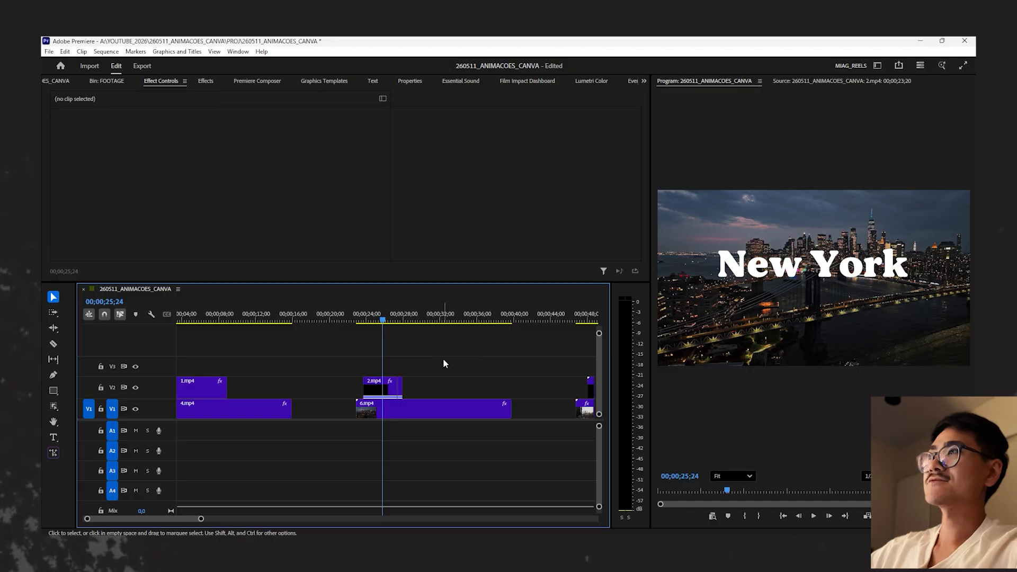
# - Move the short closing piece of 2.mp4 near the end of 6.mp4 and position the playhead at 27;03
pyautogui.moveTo(402, 390); pyautogui.dragTo(502, 386)
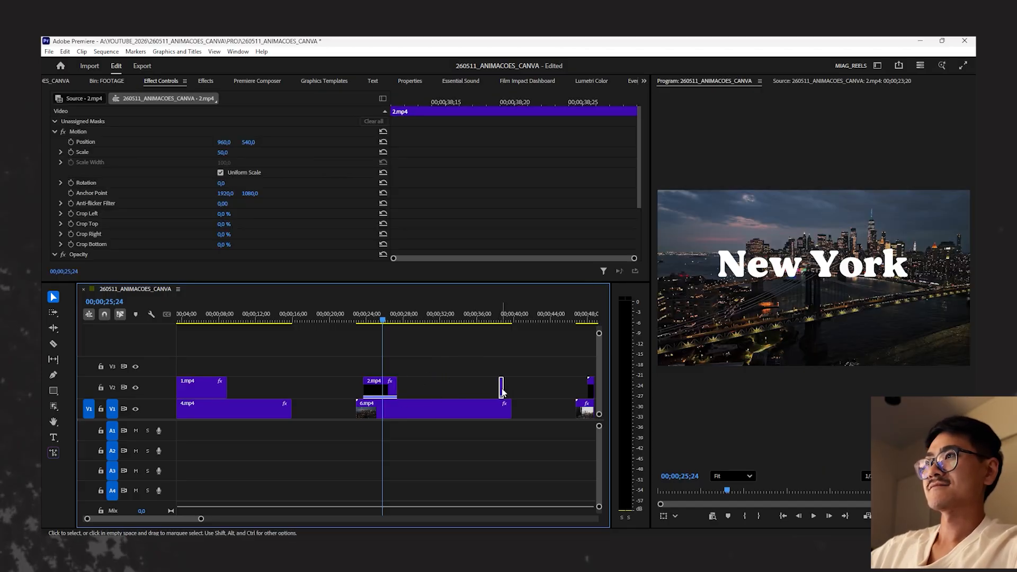
pyautogui.click(498, 320)
pyautogui.moveTo(501, 325); pyautogui.dragTo(394, 320)
# - Lock track V1 and insert a frame hold segment in the opening part of 2.mp4 at 27;03
pyautogui.scroll(2, 395, 348)
pyautogui.click(350, 389)
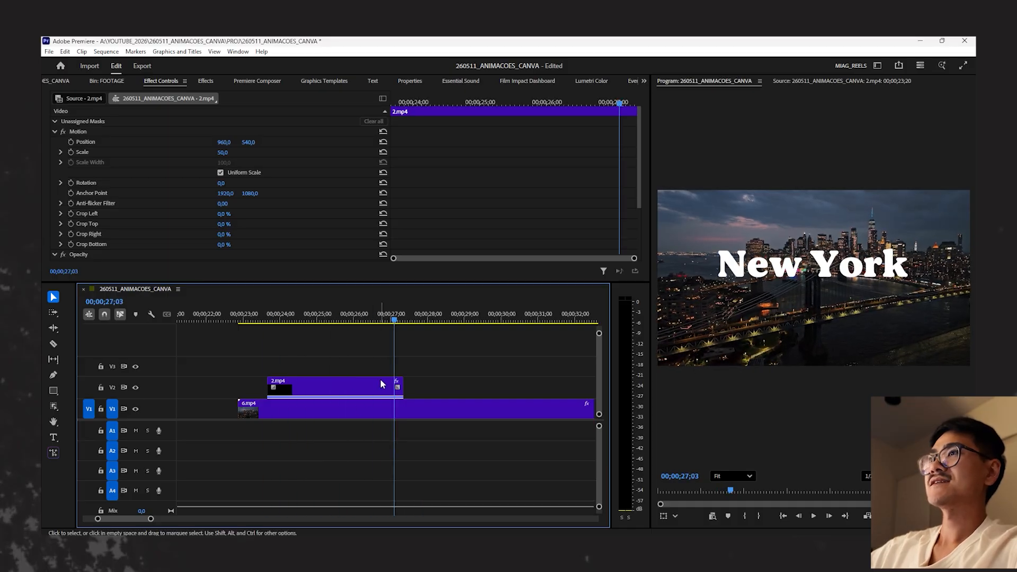
pyautogui.click(102, 411)
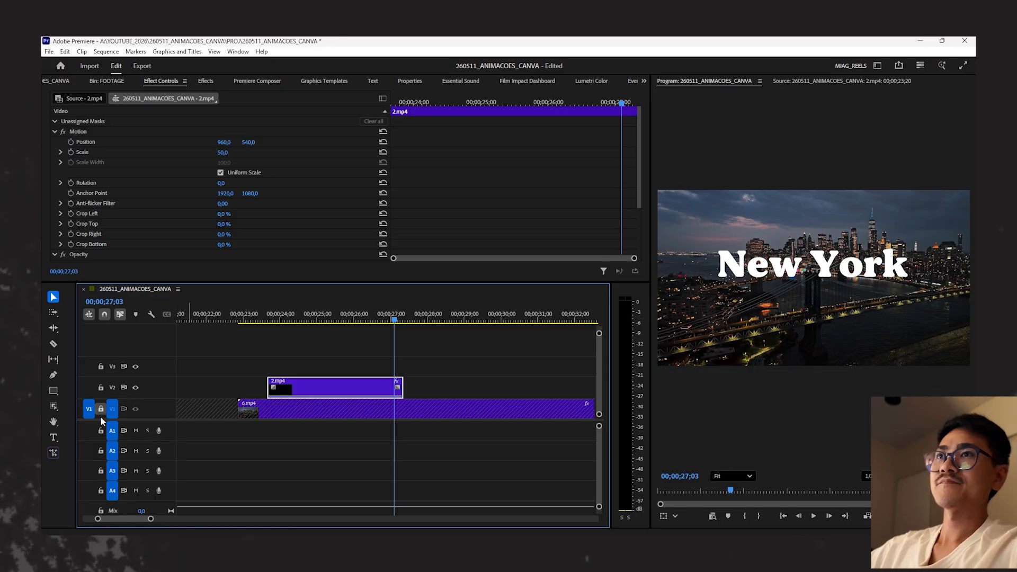
pyautogui.rightClick(393, 392)
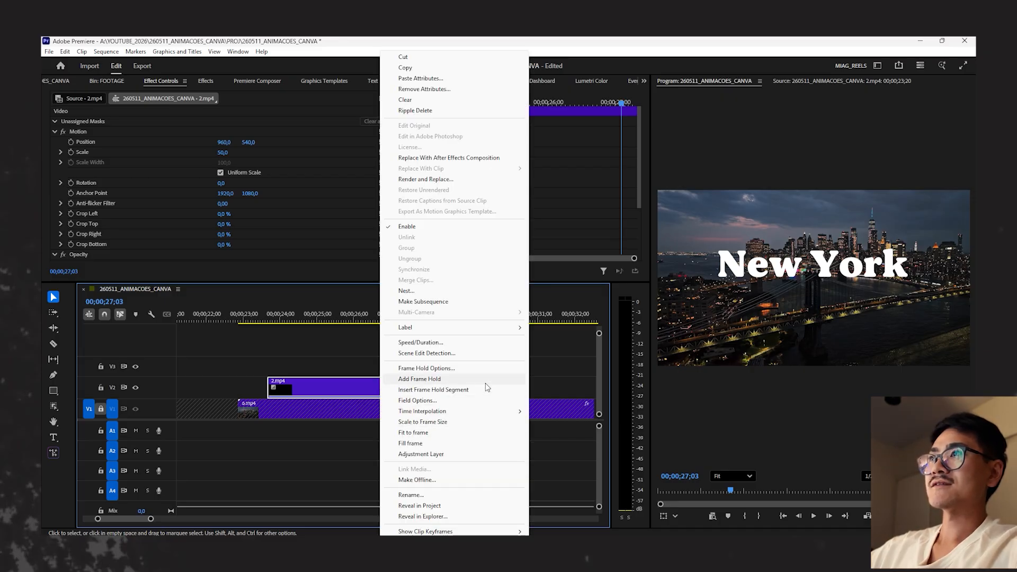
pyautogui.click(445, 390)
pyautogui.click(444, 391)
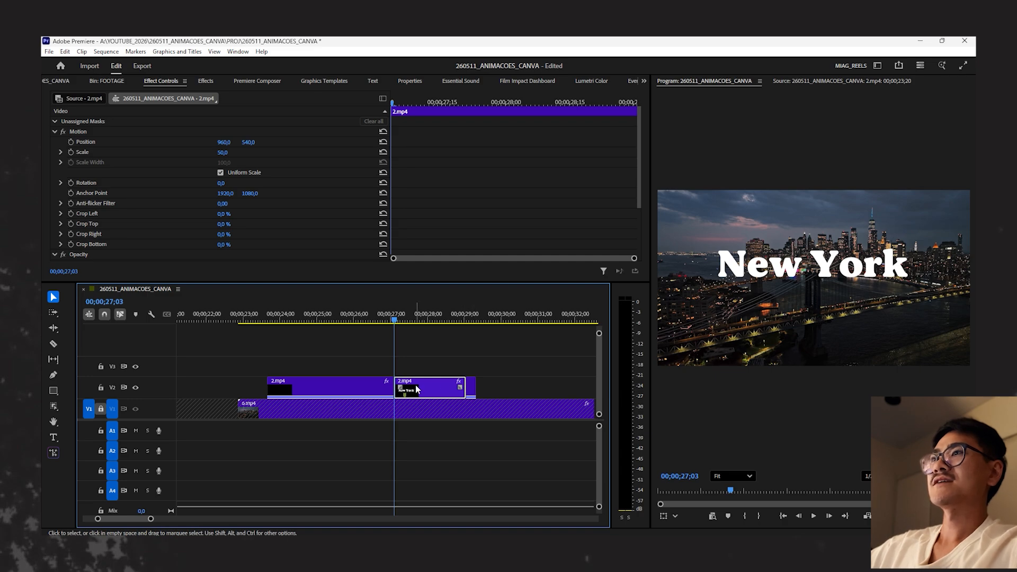
# - Move the frame hold segment up to V3 and delete the leftover fragment of 2.mp4 that follows it on V2
pyautogui.moveTo(416, 390); pyautogui.dragTo(416, 369)
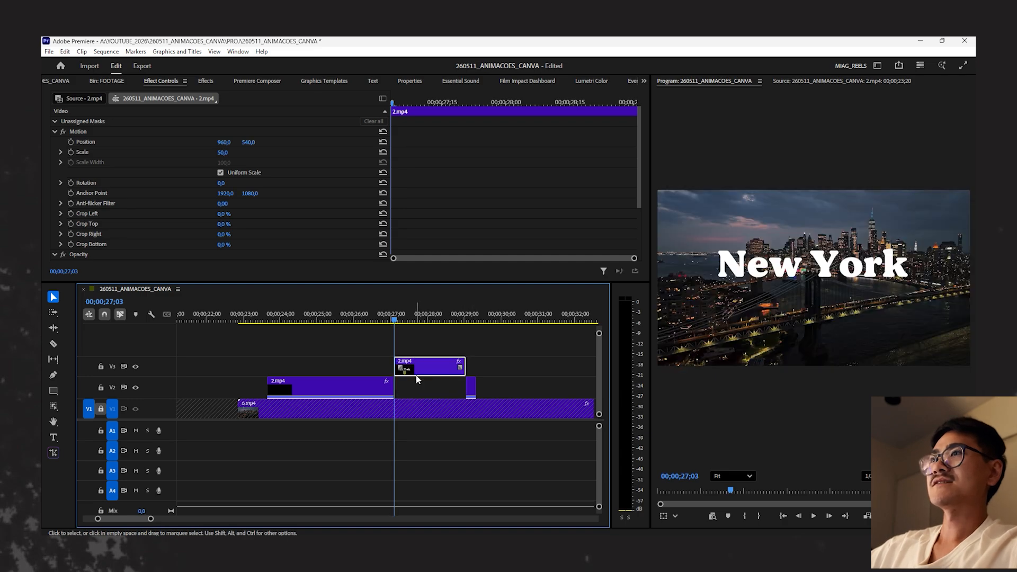
pyautogui.click(473, 387)
pyautogui.press('Delete')
# - Return the frame hold segment to V2 directly after the opening part and extend it toward the closing piece, to 00;00;08;25
pyautogui.press('-')
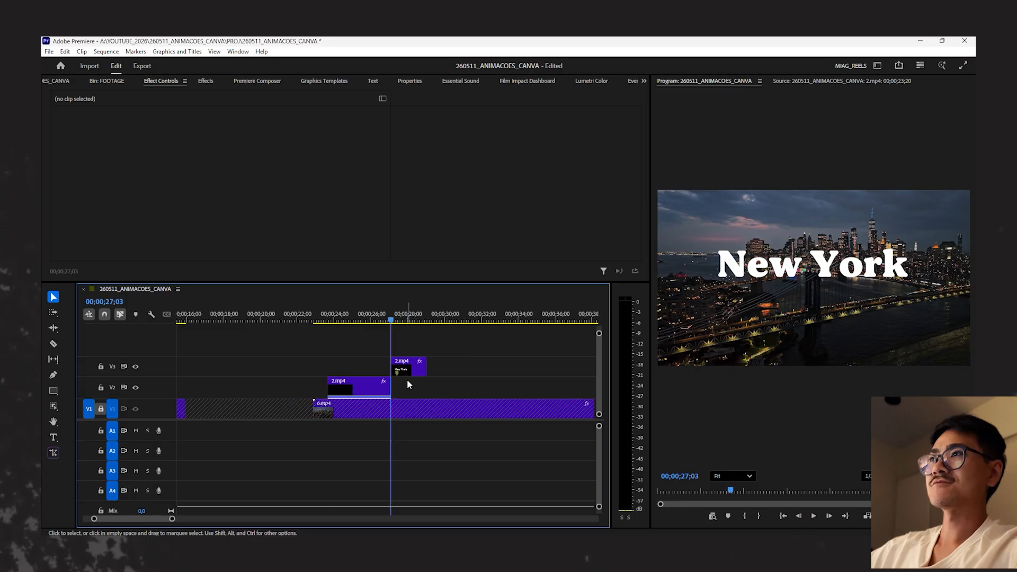
pyautogui.press('-')
pyautogui.moveTo(407, 366); pyautogui.dragTo(471, 382)
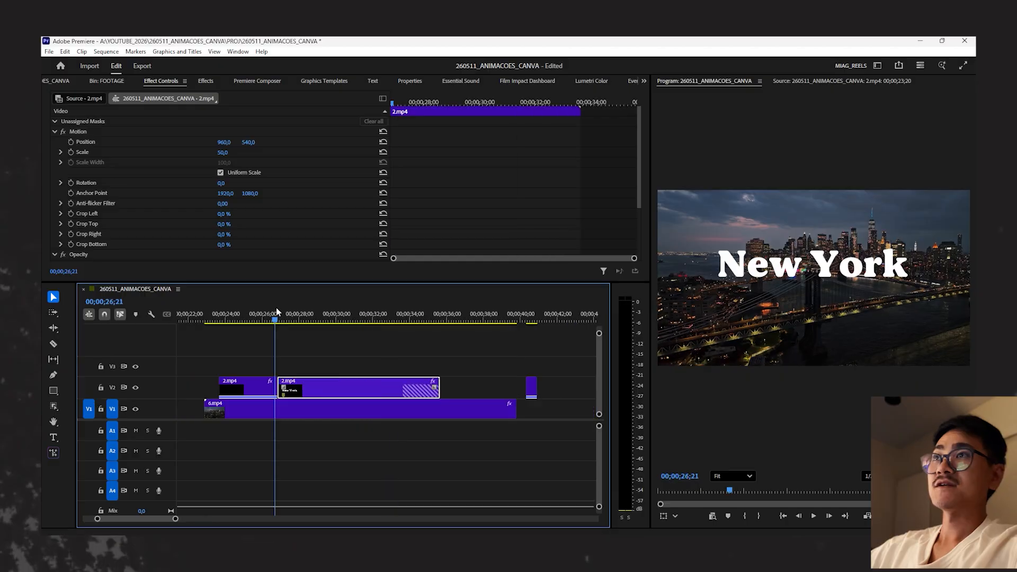
pyautogui.moveTo(277, 312); pyautogui.dragTo(342, 398)
# - Set the frame hold segment's duration to 00;00;10;00 in its clip speed and duration settings
pyautogui.hotkey('ctrl', 'r')
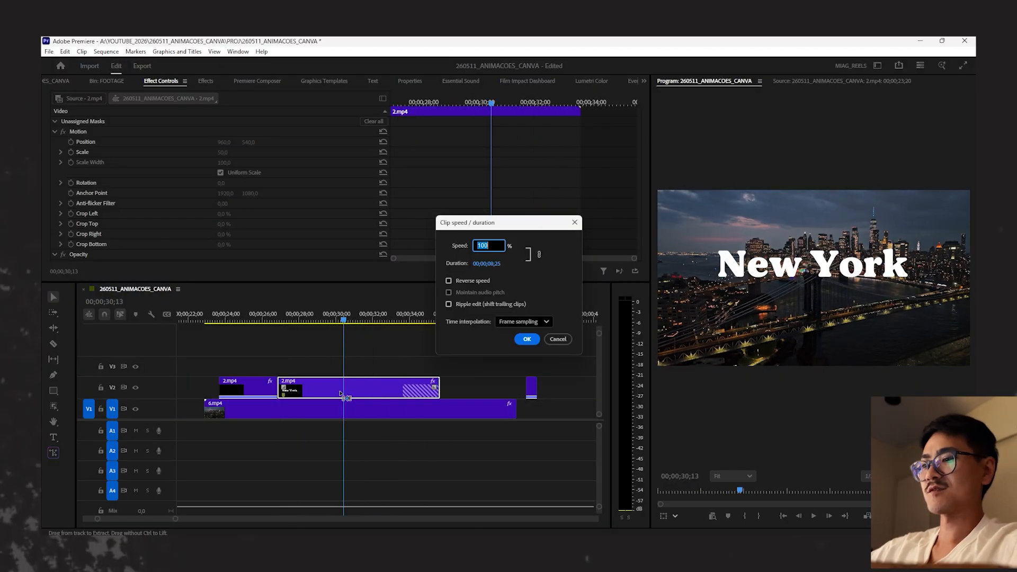
pyautogui.click(497, 264)
pyautogui.press('Right')
pyautogui.press('BackSpace')
pyautogui.press('BackSpace')
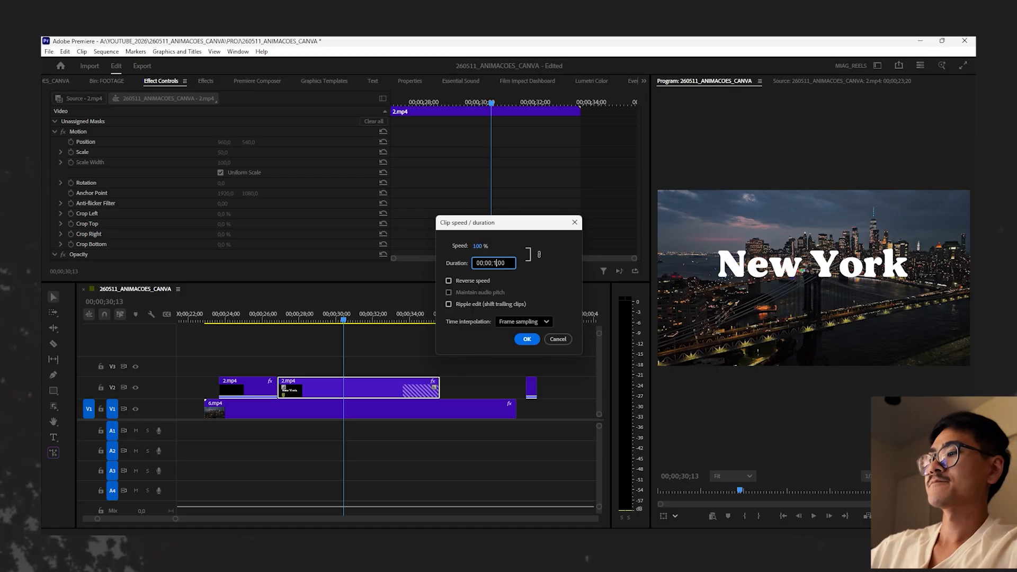
pyautogui.press('Return')
# - Scrub through the extended New York title from its entrance animation to 36;00
pyautogui.click(260, 320)
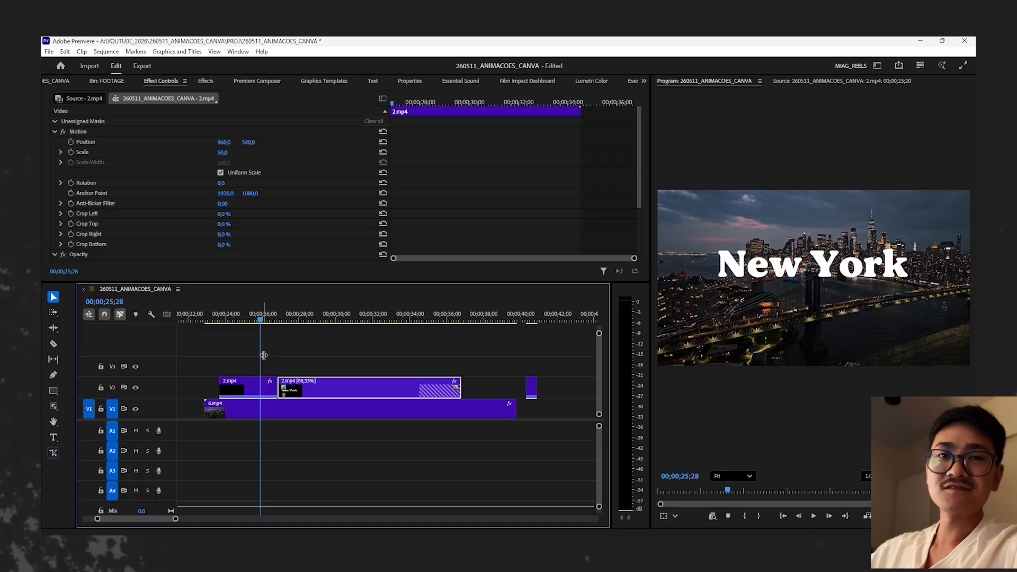
pyautogui.click(259, 319)
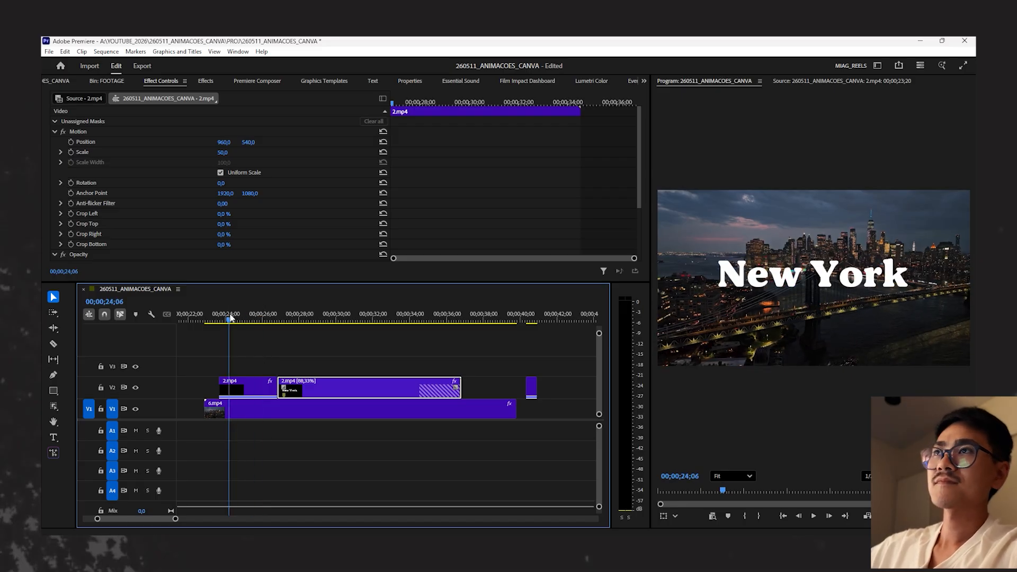
pyautogui.moveTo(260, 318); pyautogui.dragTo(448, 329)
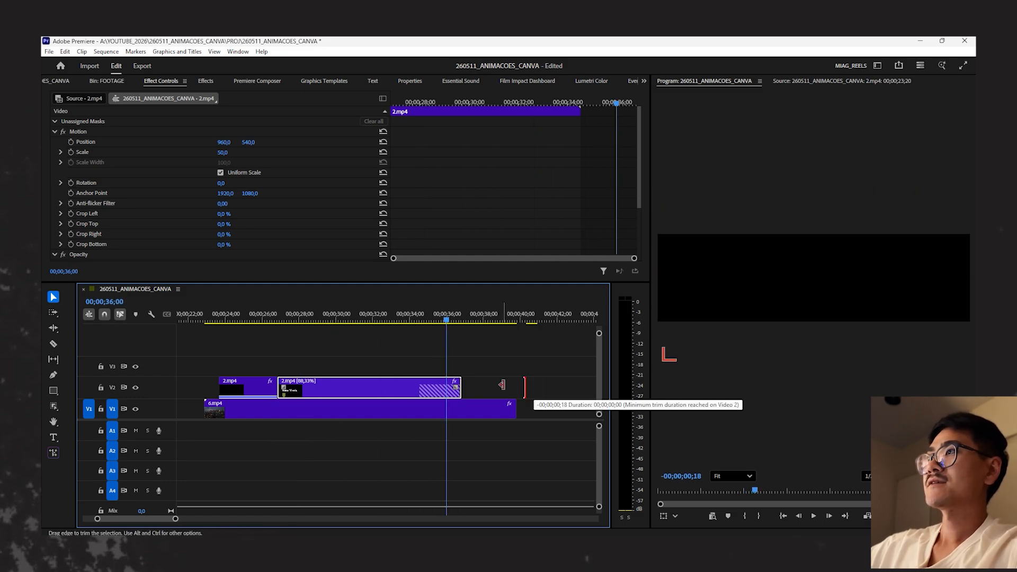
# - Close the gap between the frame hold segment and the closing piece of 2.mp4 on V2
pyautogui.moveTo(535, 385); pyautogui.dragTo(588, 384)
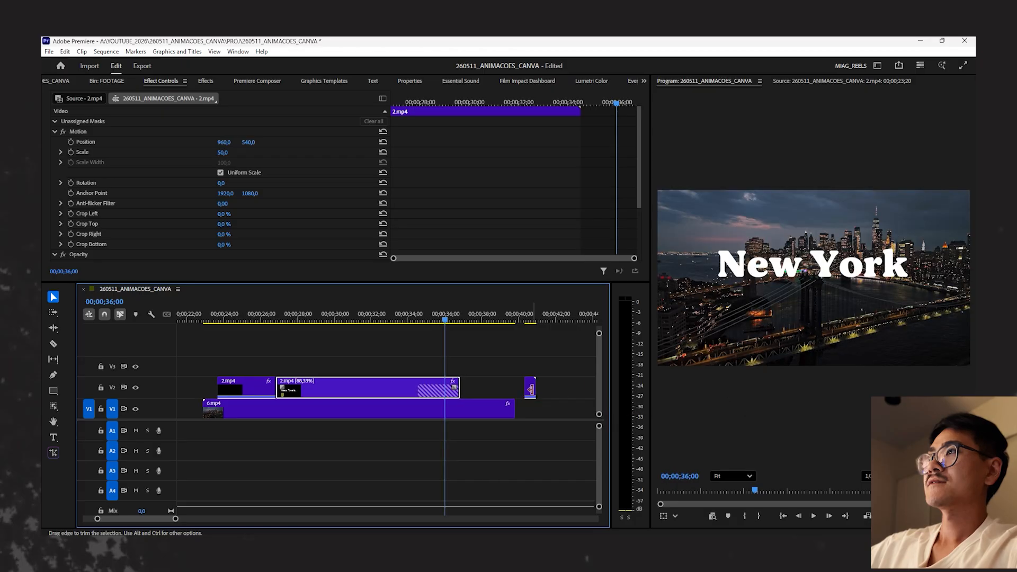
pyautogui.click(495, 383)
pyautogui.click(492, 385)
pyautogui.press('Delete')
# - Play the title's exit animation, and check the held New York text at 28;24, 30;20 and 35;08
pyautogui.press('space')
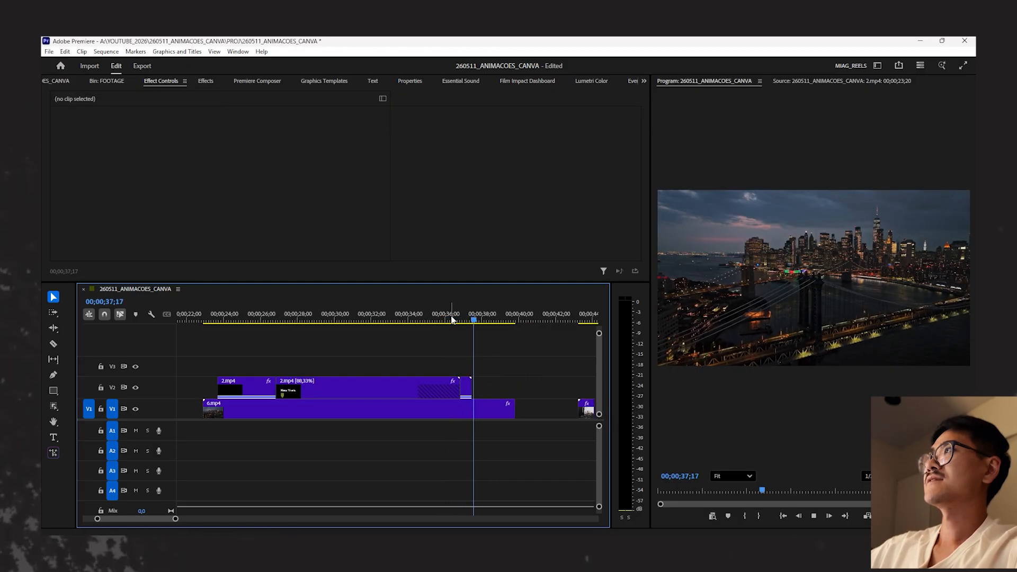
pyautogui.click(464, 309)
pyautogui.moveTo(467, 309); pyautogui.dragTo(314, 320)
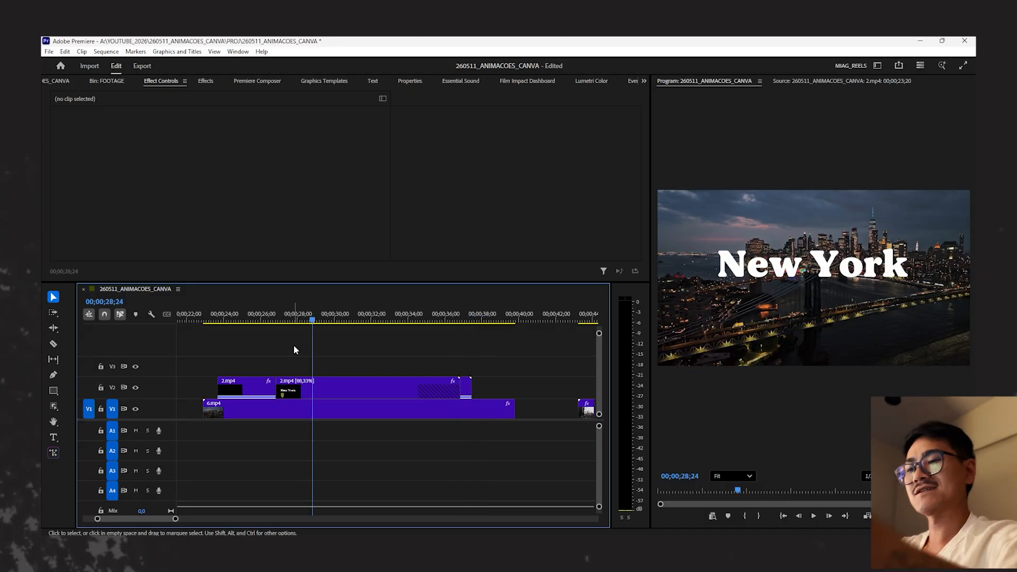
pyautogui.click(348, 320)
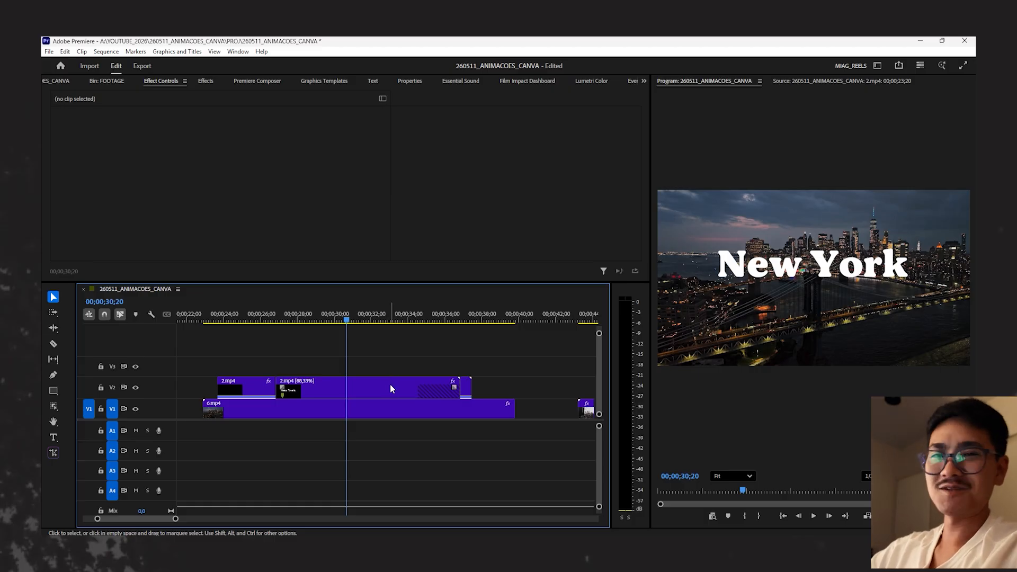
pyautogui.click(431, 317)
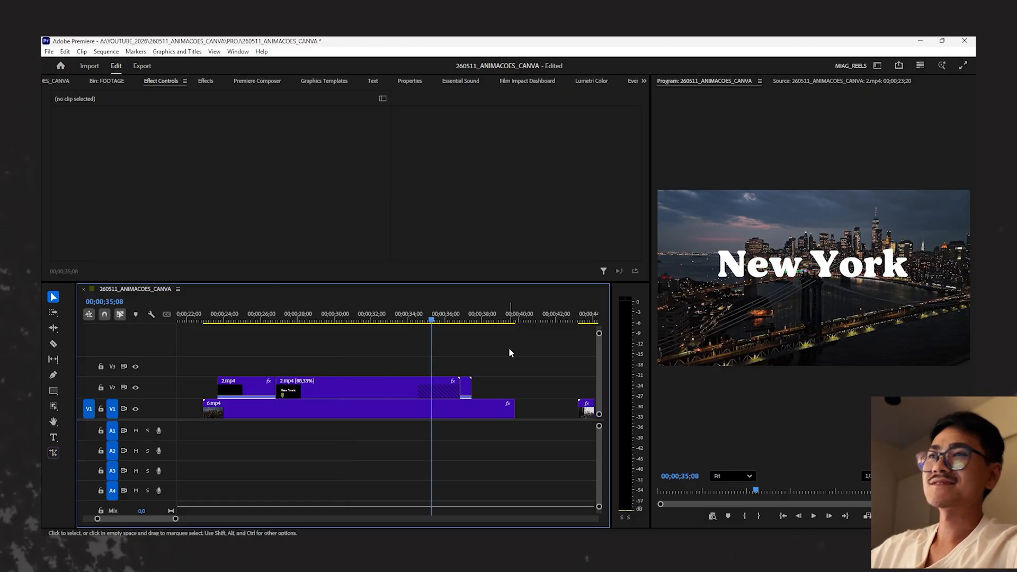
# - Move to the New York title above 5.mp4 and view it at 49;28 and 51;16
pyautogui.scroll(-5, 508, 351)
pyautogui.click(408, 319)
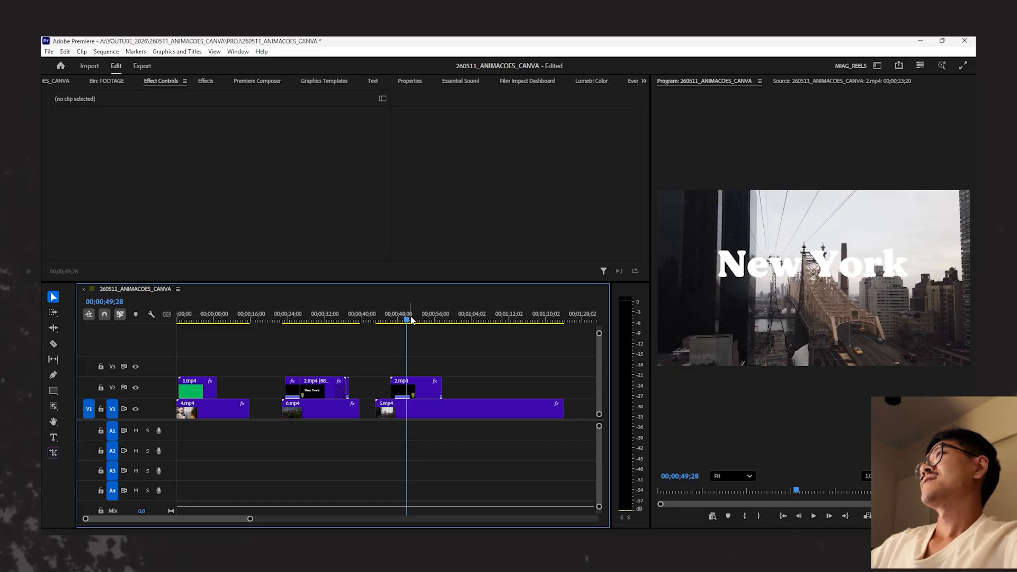
pyautogui.click(414, 321)
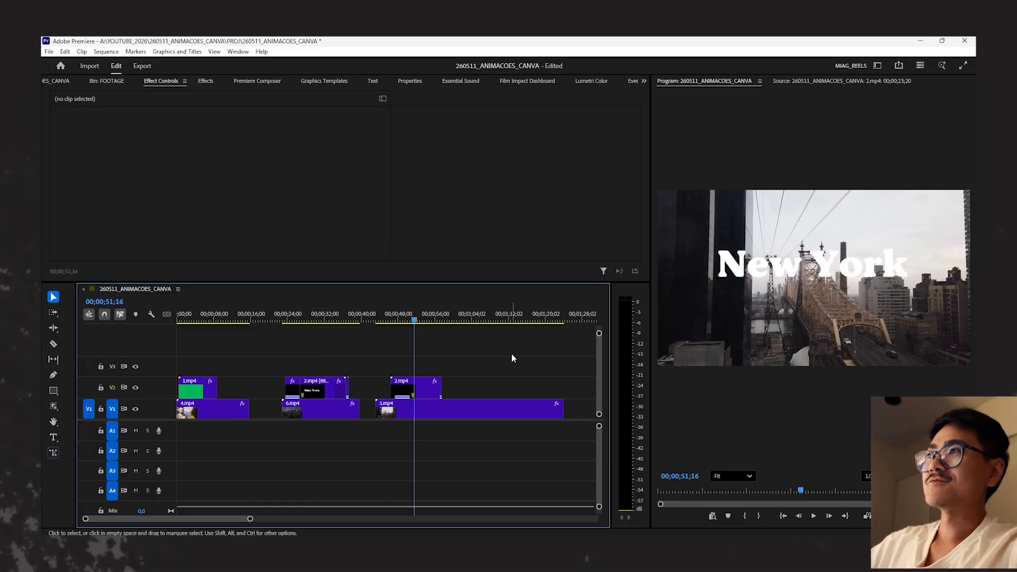
# - View the New York title above 5.mp4 at 52;24 and 55;10
pyautogui.click(420, 319)
pyautogui.click(469, 410)
pyautogui.click(507, 341)
pyautogui.click(464, 411)
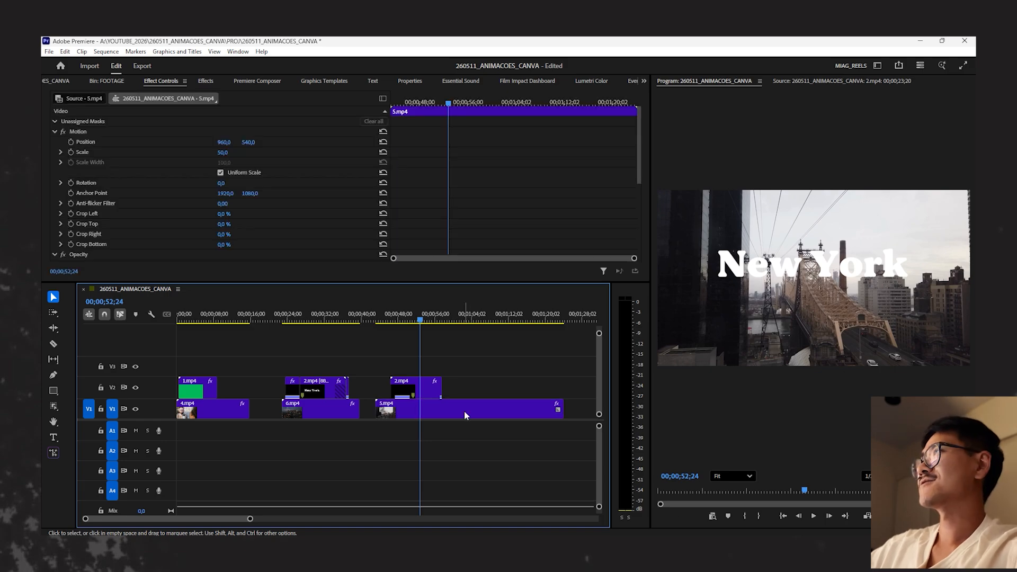
pyautogui.click(480, 357)
pyautogui.click(819, 264)
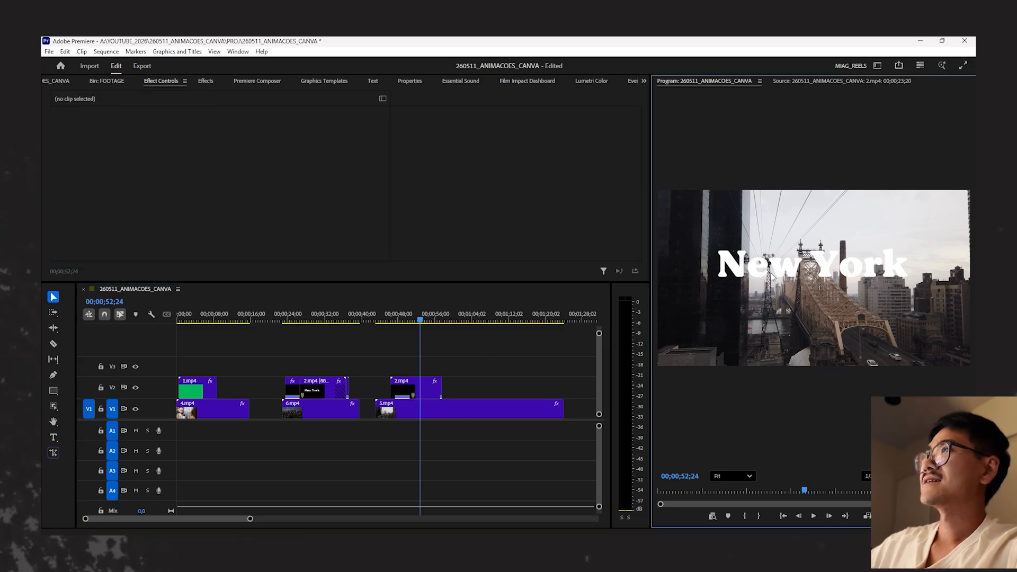
pyautogui.click(432, 317)
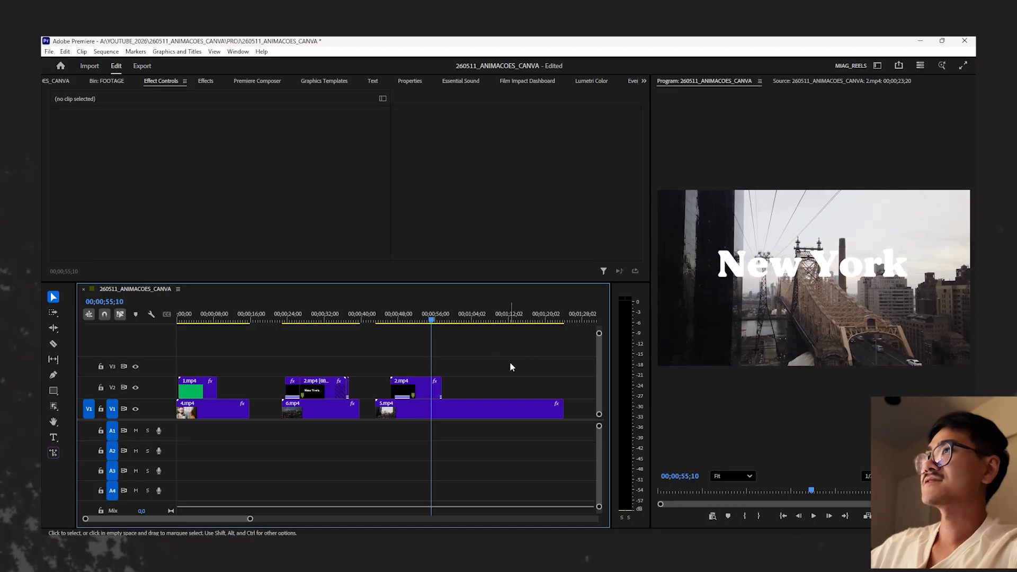
# - Select the 2.mp4 title clip above 5.mp4 and view the composite at 52;09
pyautogui.press('-')
pyautogui.press('-')
pyautogui.press('=')
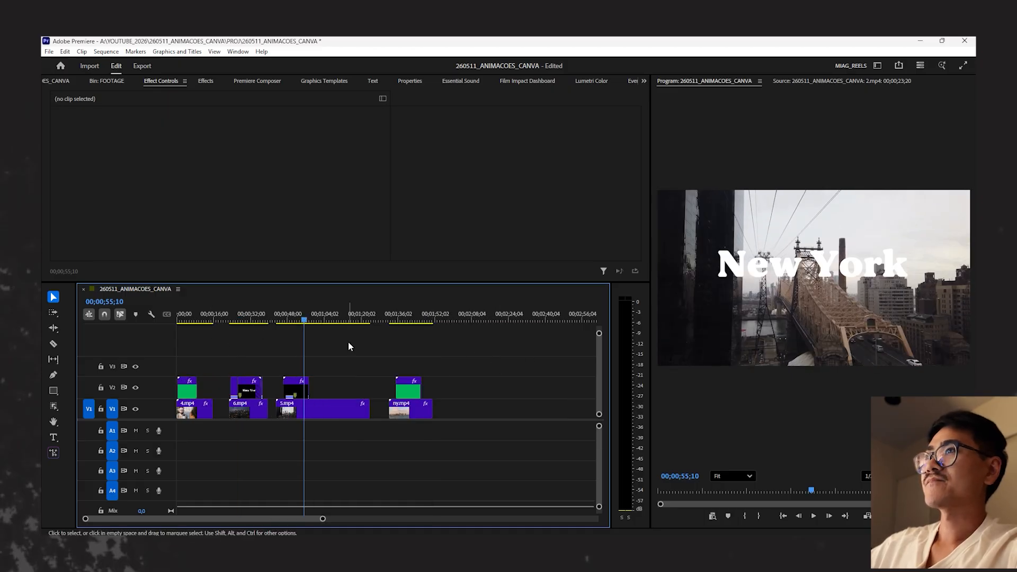
pyautogui.press('=')
pyautogui.press('=')
pyautogui.click(328, 386)
pyautogui.click(360, 316)
pyautogui.press('-')
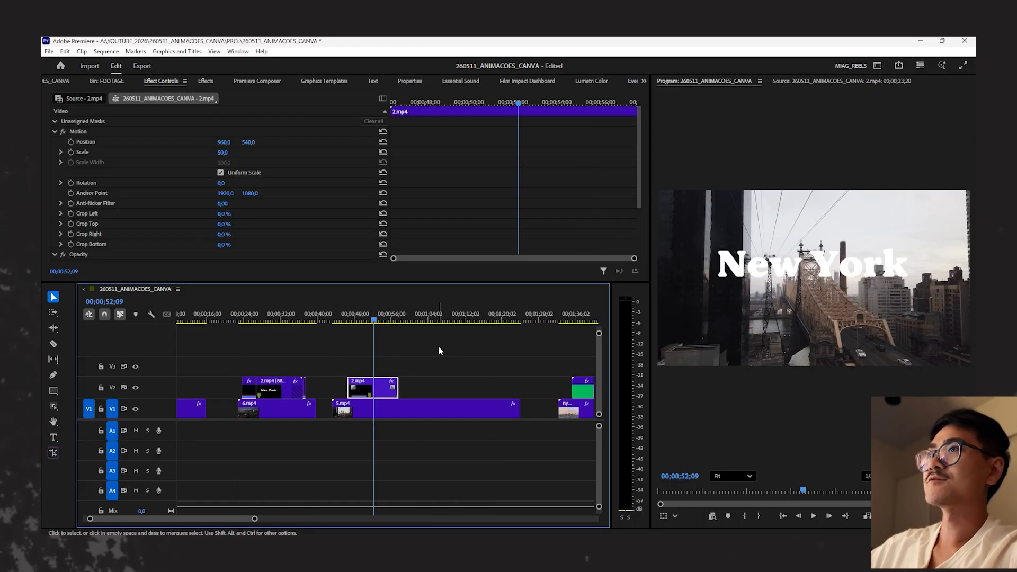
# - Inspect the title's edges in the program preview at 101%, check its blend mode, and restore the preview to Fit
pyautogui.scroll(3, 862, 256)
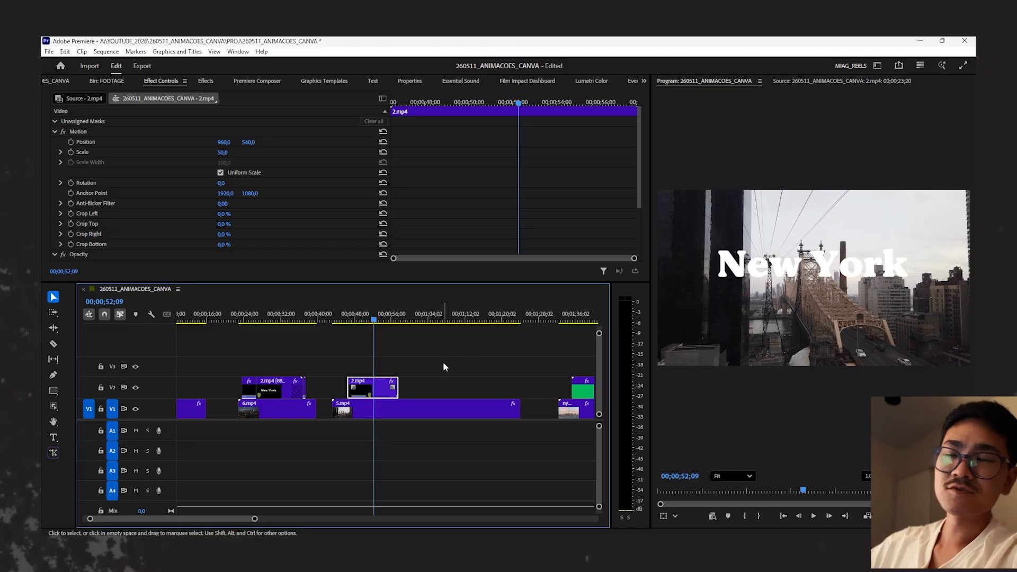
pyautogui.scroll(4, 747, 268)
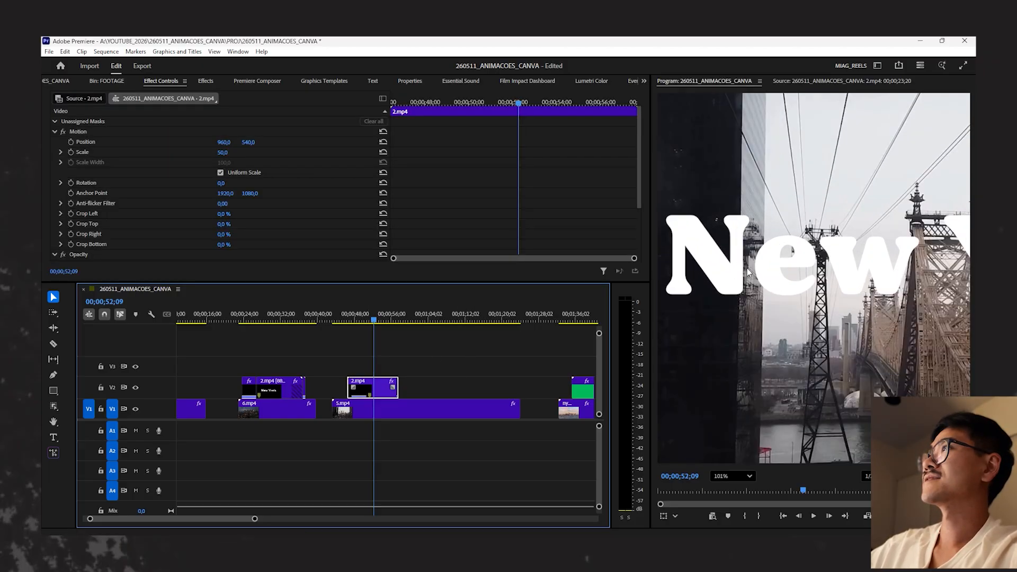
pyautogui.scroll(-3, 339, 207)
pyautogui.moveTo(230, 197)
pyautogui.mouseDown()
pyautogui.moveTo(210, 197)
pyautogui.moveTo(231, 197)
pyautogui.mouseUp()
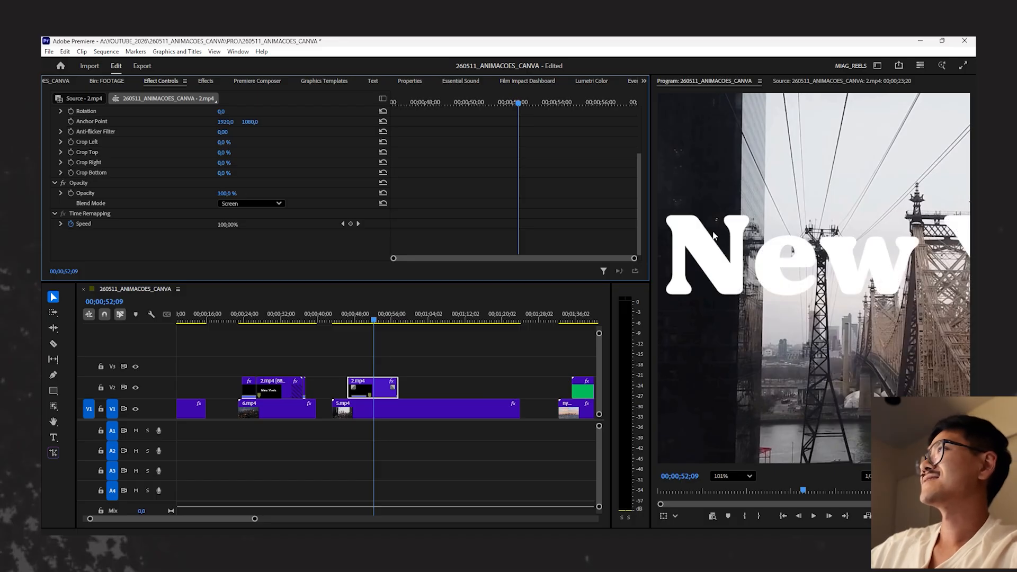
pyautogui.scroll(4, 708, 235)
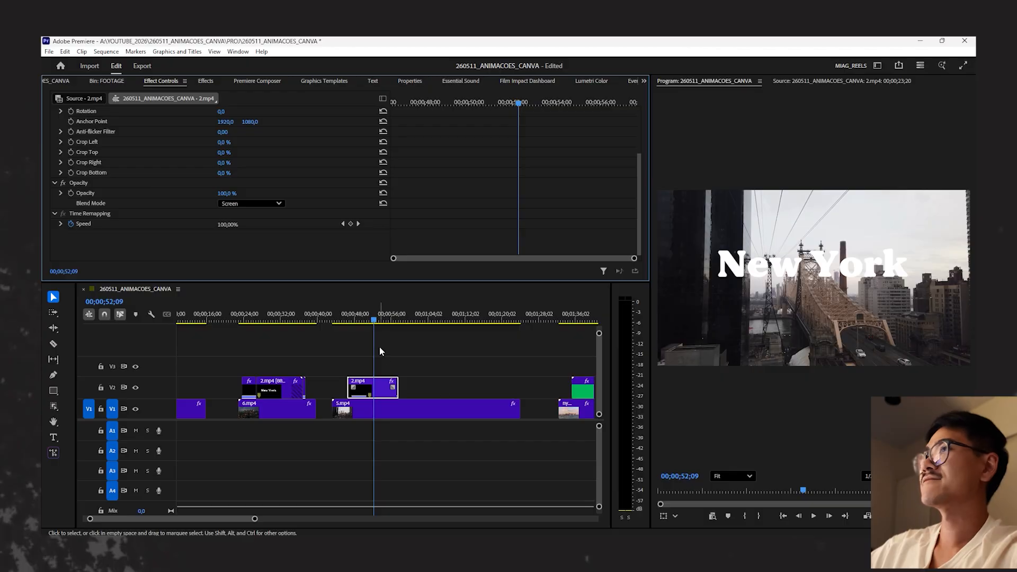
# - Scrub 5.mp4 from 56;04 to 1;08;20, and select the 3.mp4 title above ny.mp4 to view it at 1;38;07
pyautogui.click(392, 316)
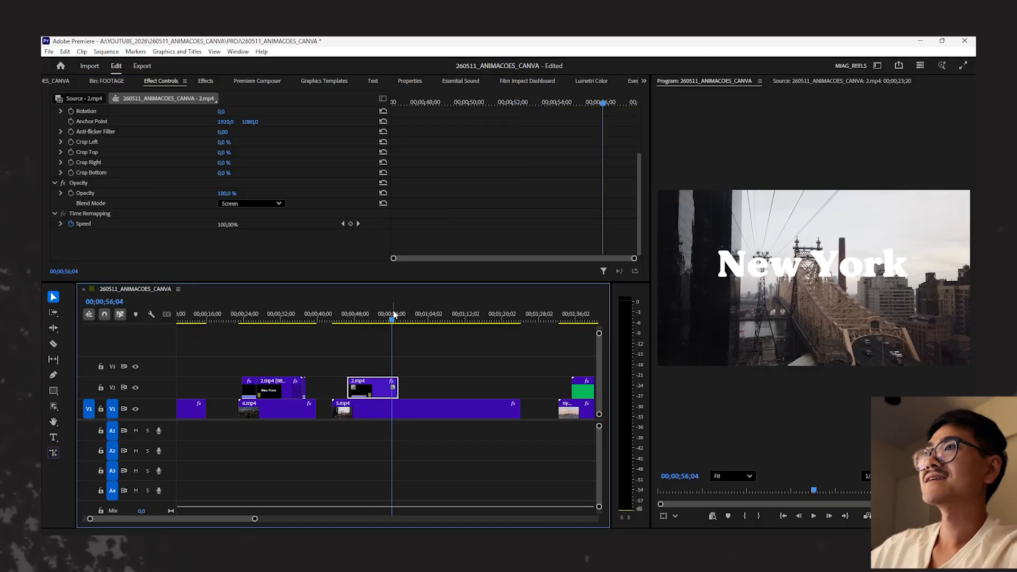
pyautogui.moveTo(411, 320); pyautogui.dragTo(450, 318)
pyautogui.press('-')
pyautogui.press('-')
pyautogui.press('=')
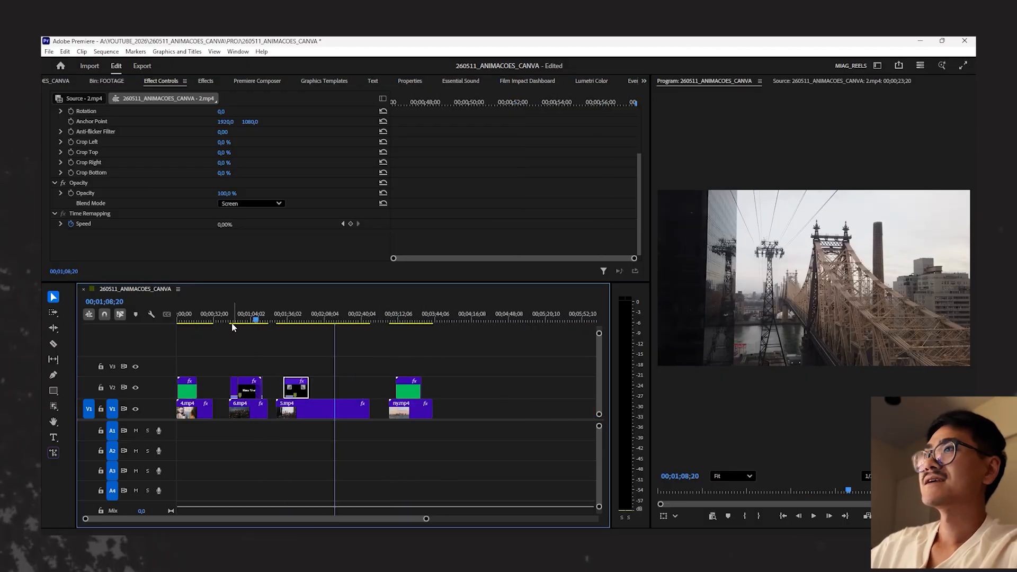
pyautogui.moveTo(393, 320); pyautogui.dragTo(402, 320)
pyautogui.press('=')
pyautogui.press('=')
pyautogui.click(419, 382)
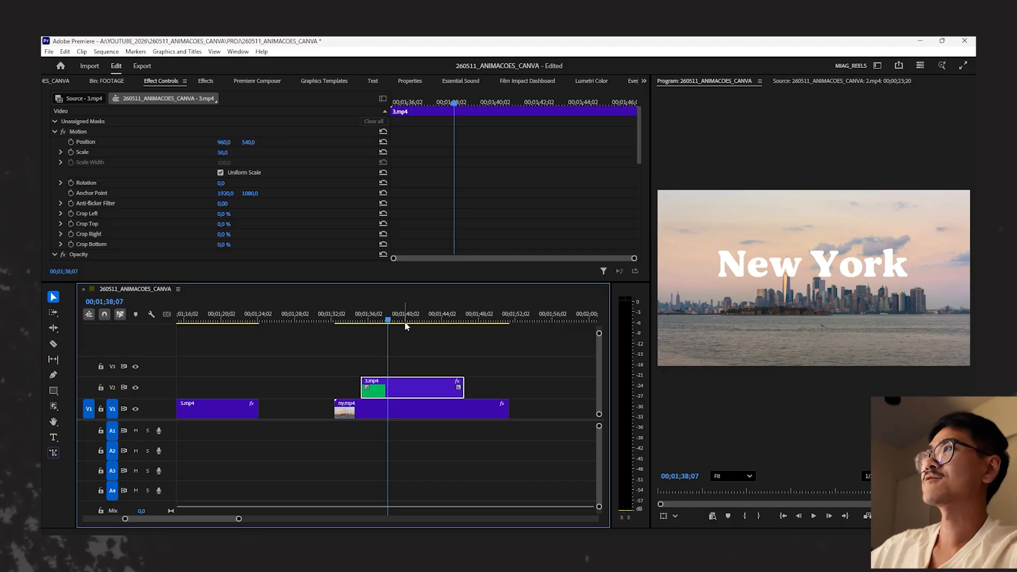
# - Compare the 5.mp4 footage with the title at 50;07 and without it at 1;04;14
pyautogui.press('-')
pyautogui.press('-')
pyautogui.click(278, 318)
pyautogui.press('=')
pyautogui.press('=')
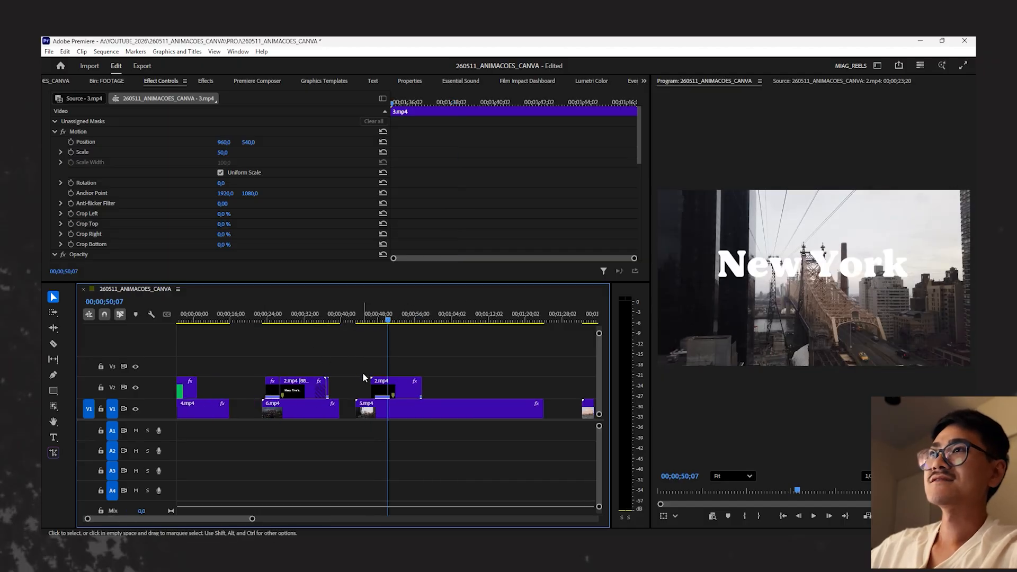
pyautogui.click(518, 318)
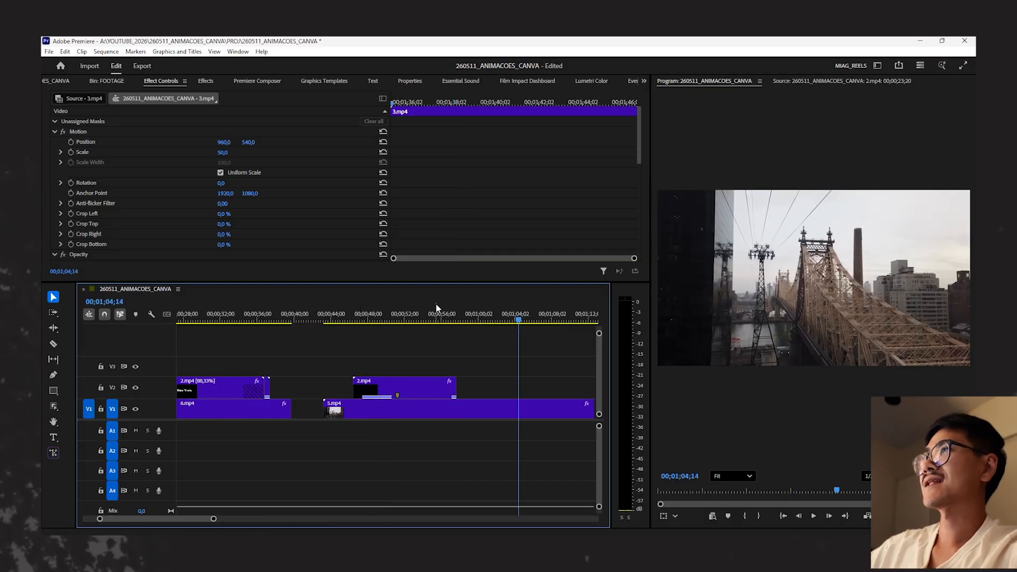
# - Select the 2.mp4 title above 5.mp4 at 54;08 and look through its blend mode options
pyautogui.click(425, 318)
pyautogui.click(433, 382)
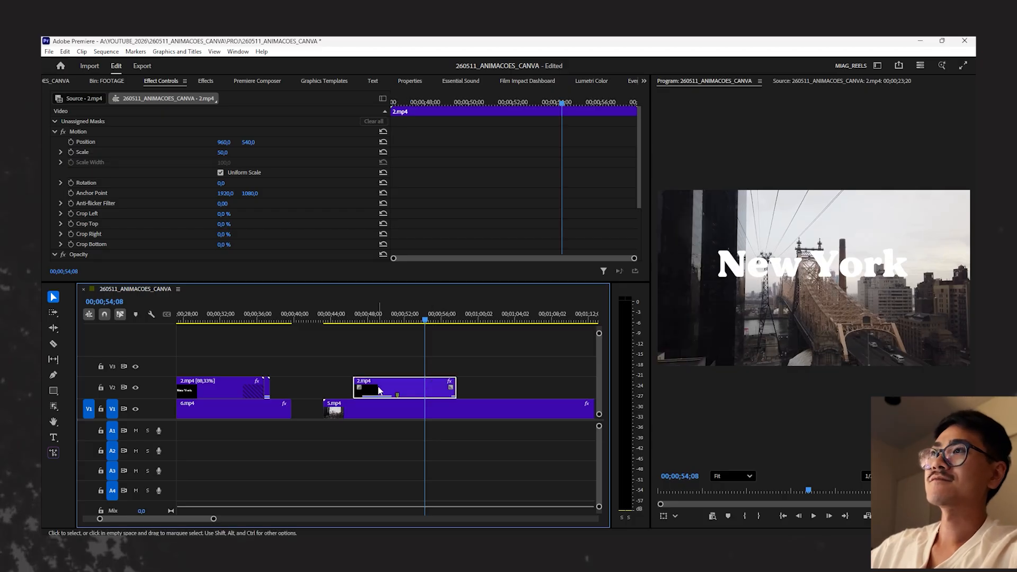
pyautogui.scroll(-3, 466, 188)
pyautogui.click(233, 204)
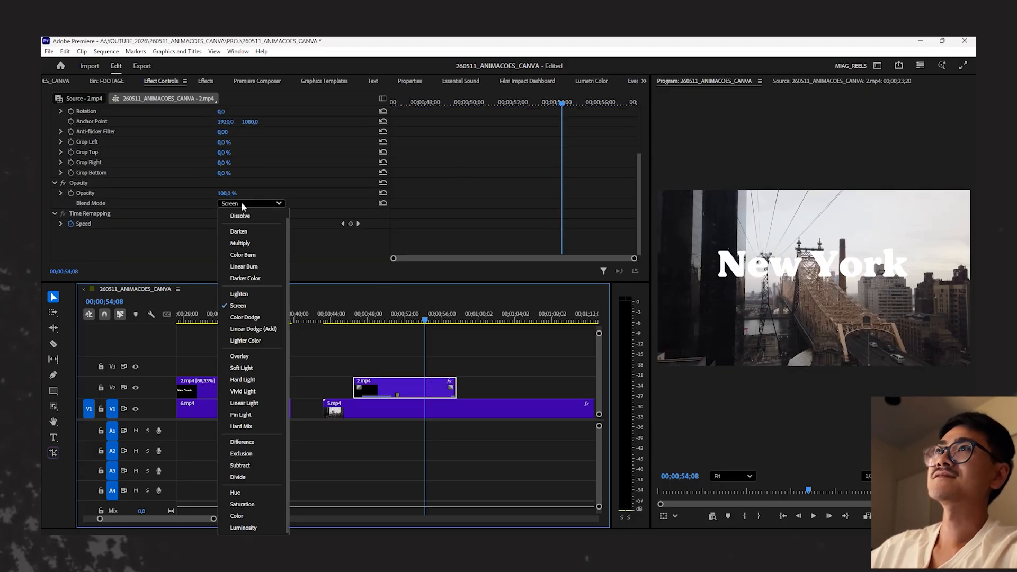
pyautogui.click(485, 370)
# - View the green-keyed title above ny.mp4 at 1;42;02, magnify the preview to 78%, and restore it to Fit
pyautogui.press('-')
pyautogui.press('-')
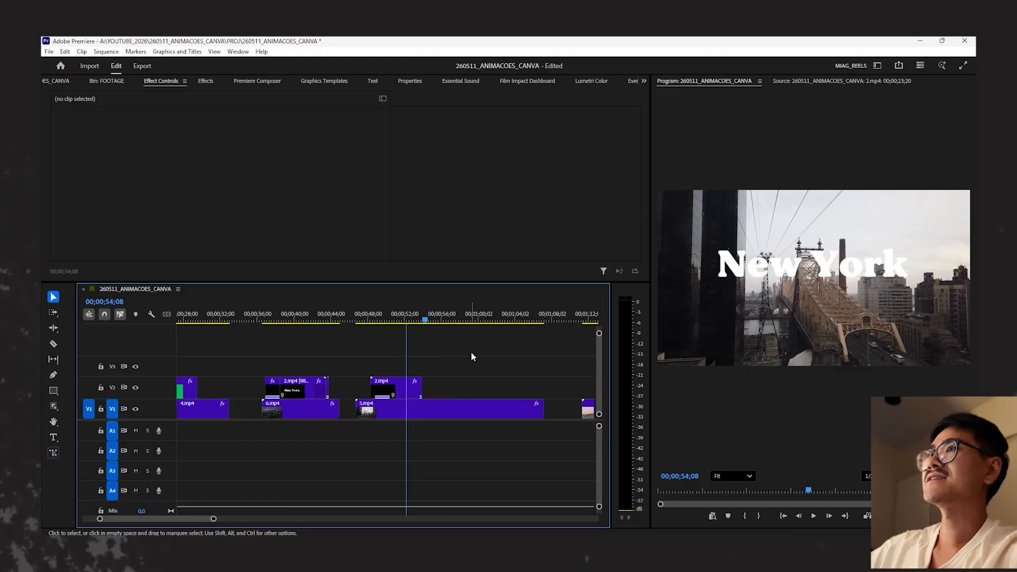
pyautogui.click(412, 314)
pyautogui.press('=')
pyautogui.press('=')
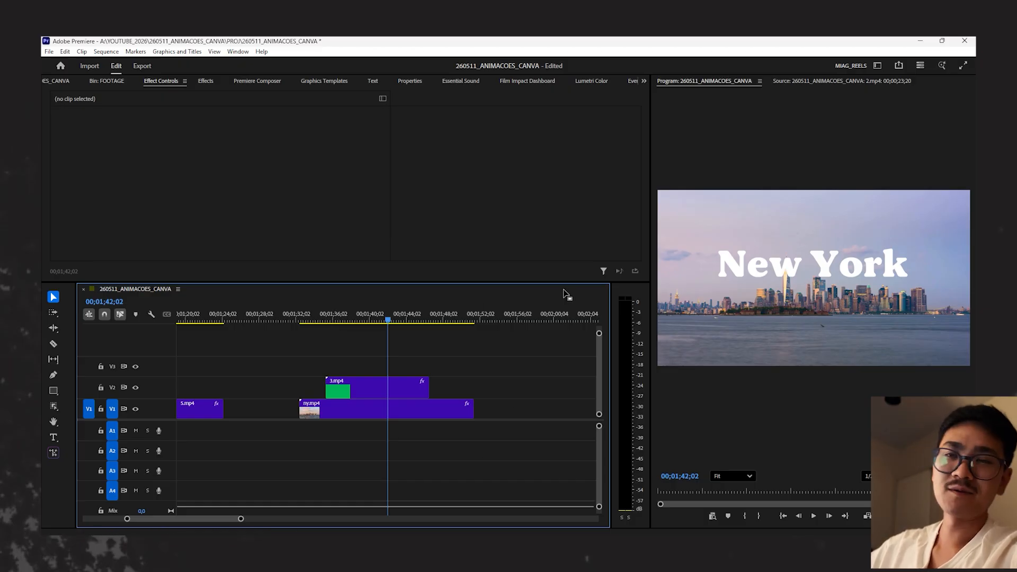
pyautogui.scroll(2, 732, 267)
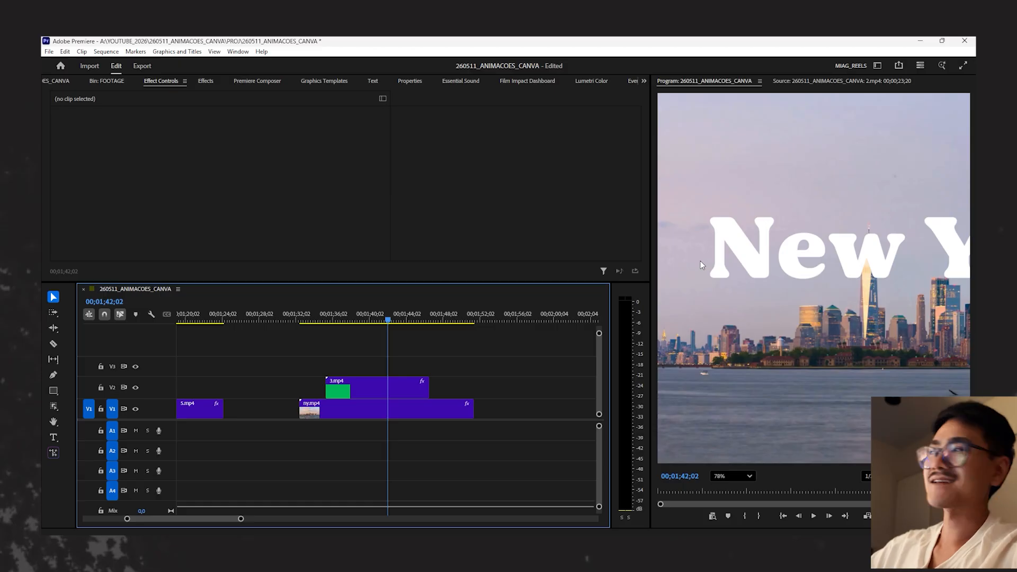
pyautogui.click(724, 478)
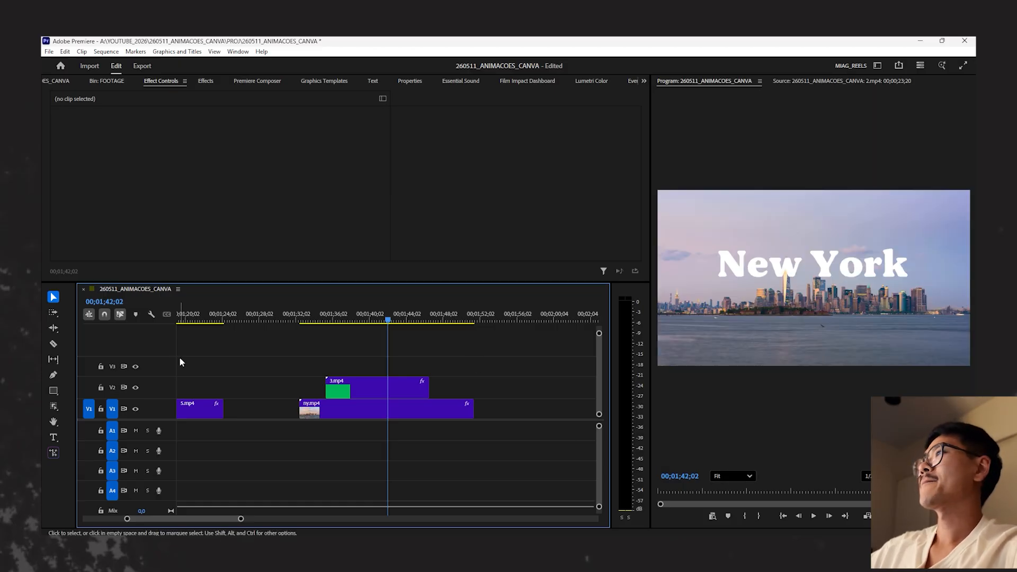
# - Return to the Screen-blended title above 5.mp4 and view it at 52;13
pyautogui.press('-')
pyautogui.press('-')
pyautogui.moveTo(267, 322); pyautogui.dragTo(270, 322)
pyautogui.press('=')
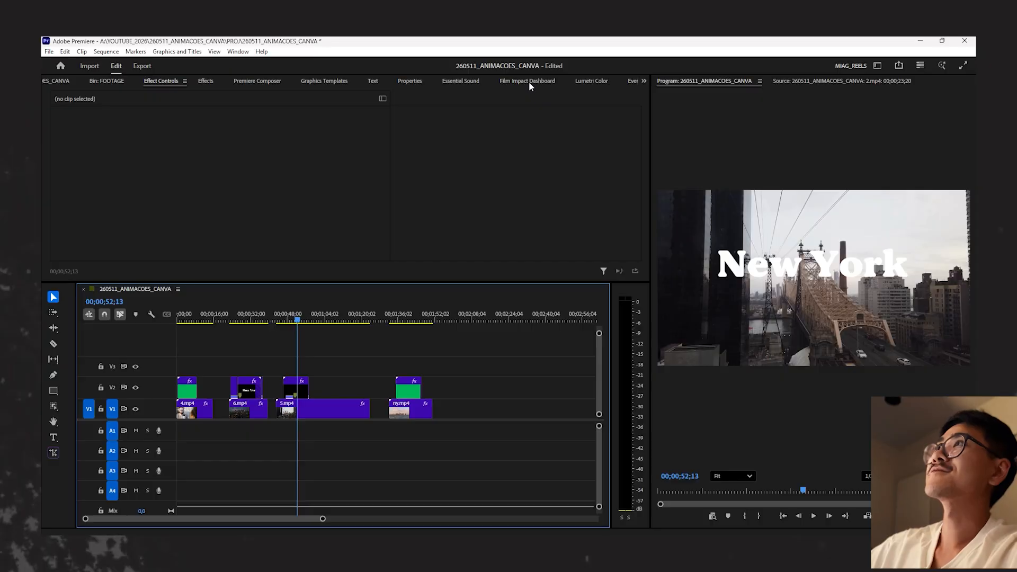
# - Open the Film Impact Dashboard and browse its effects, including the Blur & Sharpen previews
pyautogui.click(529, 81)
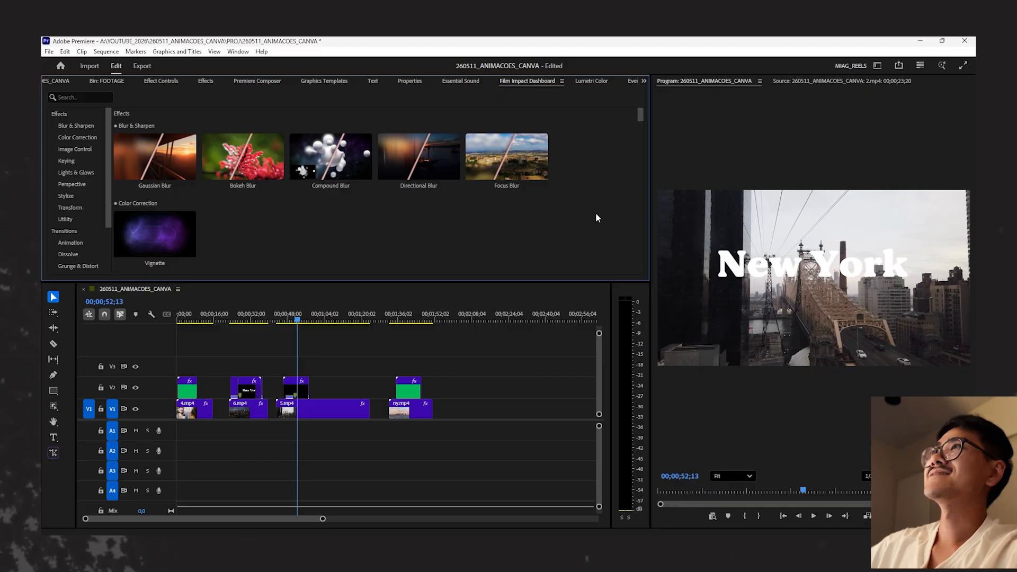
pyautogui.scroll(-3, 69, 201)
pyautogui.scroll(3, 70, 246)
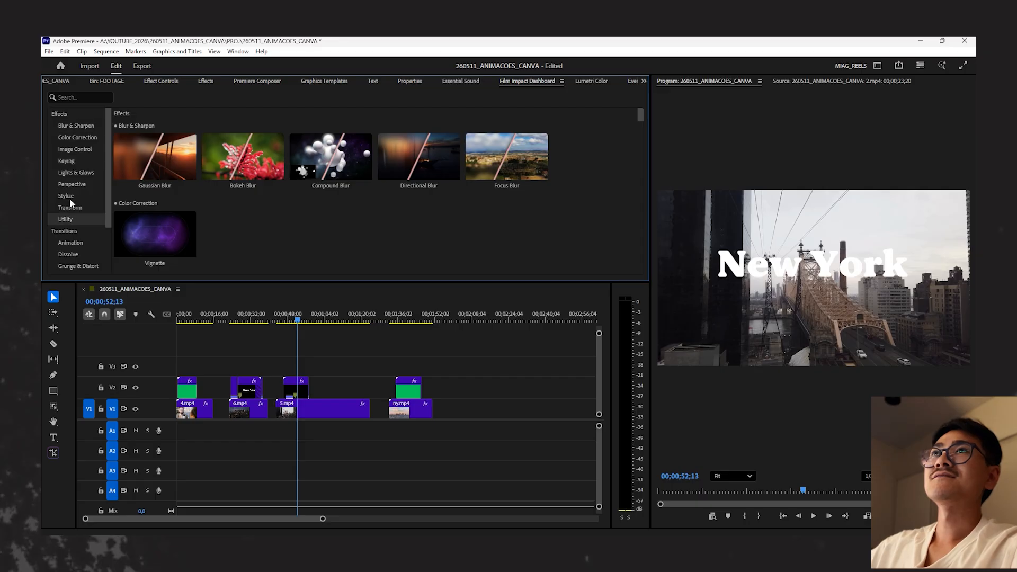
pyautogui.moveTo(369, 168)
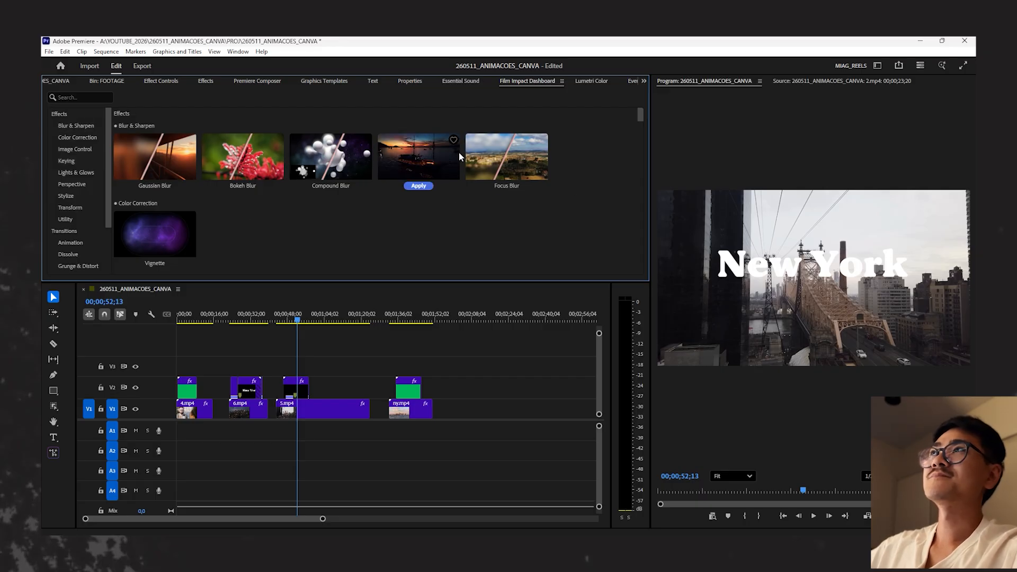
pyautogui.scroll(-3, 89, 260)
pyautogui.scroll(3, 90, 260)
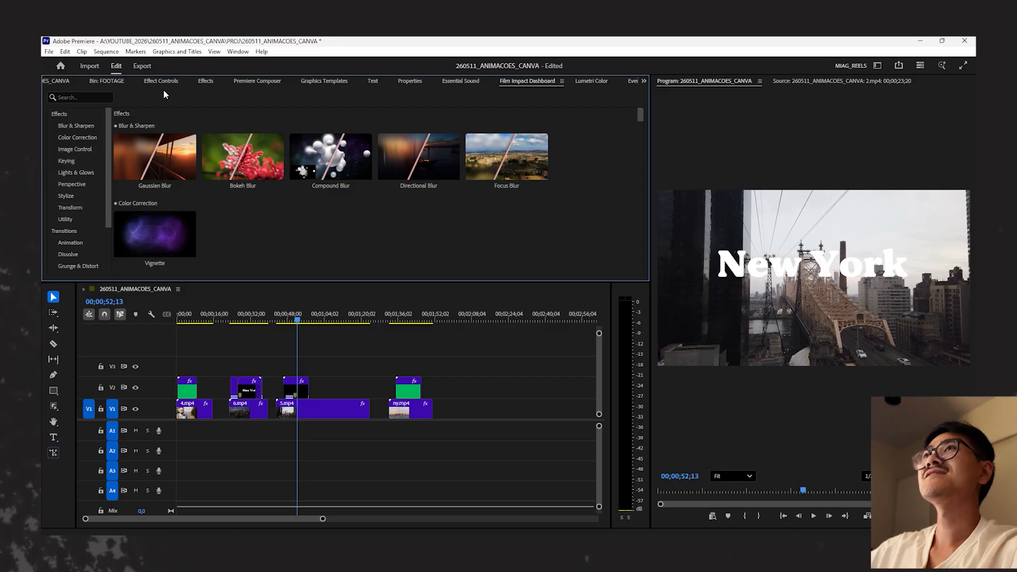
# - Go to the lower third above 4.mp4 at the start of the sequence and view its entrance at 1;08
pyautogui.click(316, 357)
pyautogui.click(299, 315)
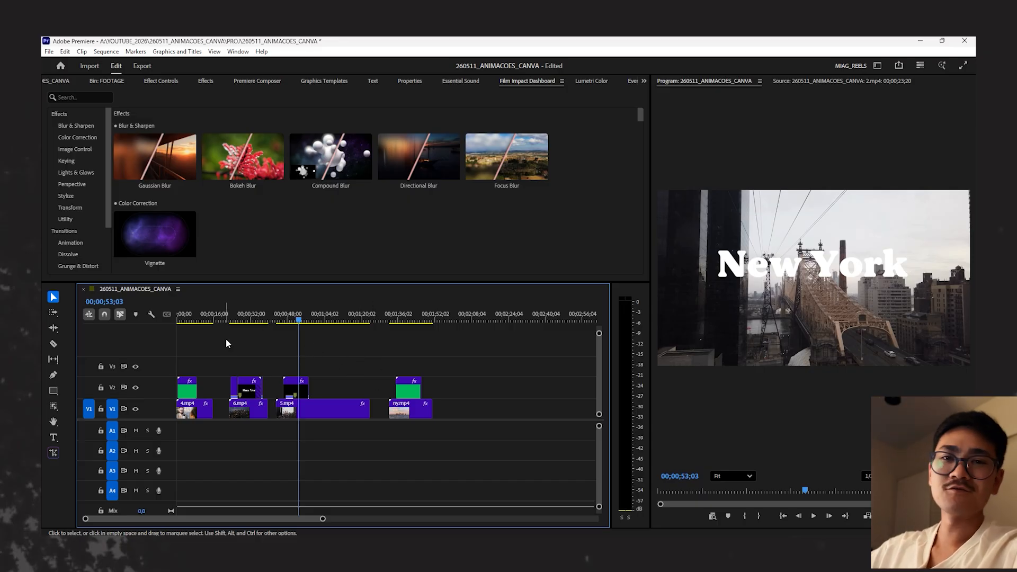
pyautogui.click(180, 319)
pyautogui.press('=')
pyautogui.press('=')
pyautogui.press('=')
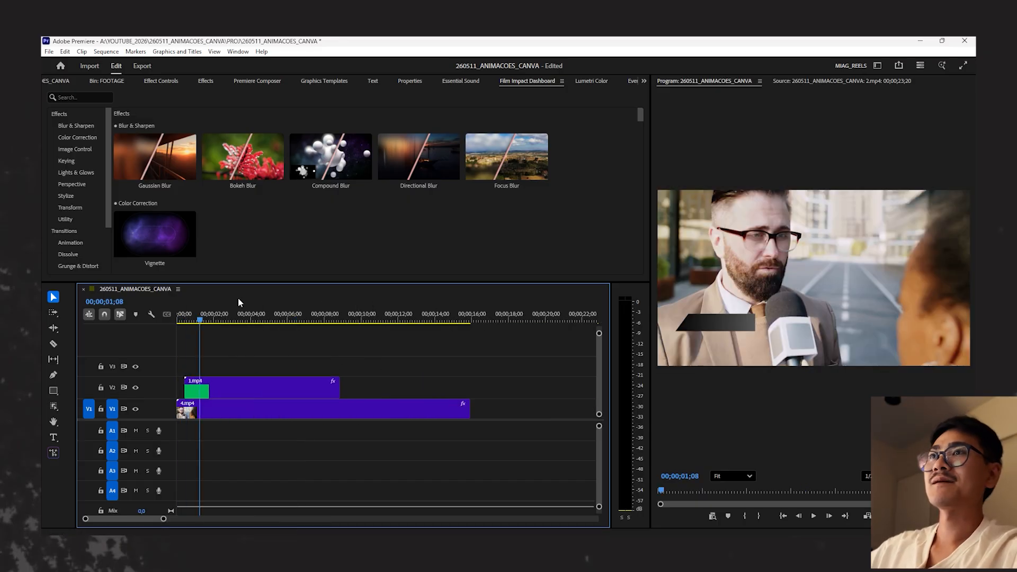
# - Scrub the lower third from its entrance to 5;24, and check the held text at 4;03, 4;25 and 6;14
pyautogui.moveTo(204, 318); pyautogui.dragTo(284, 321)
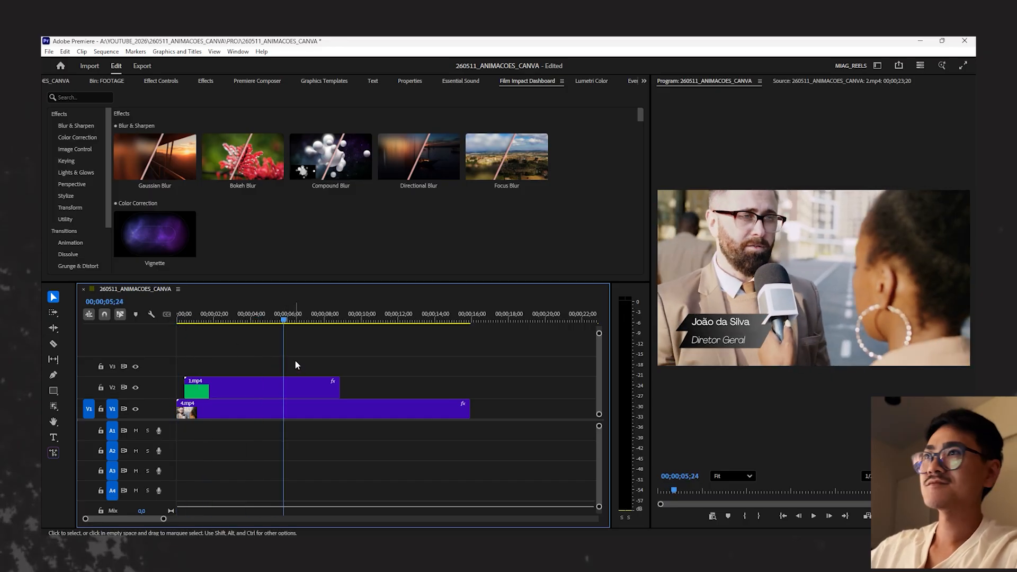
pyautogui.click(254, 318)
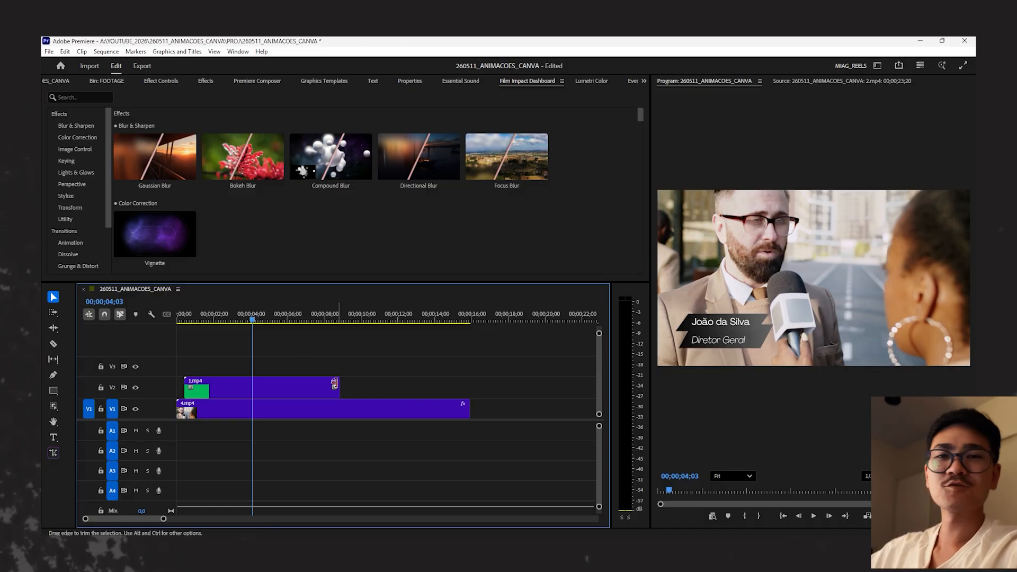
pyautogui.click(256, 318)
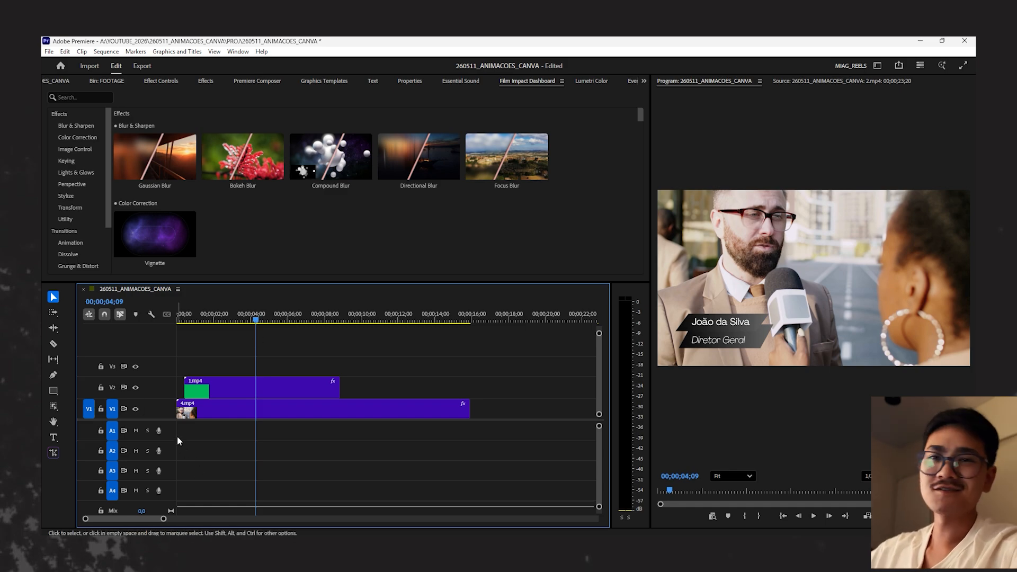
pyautogui.click(265, 319)
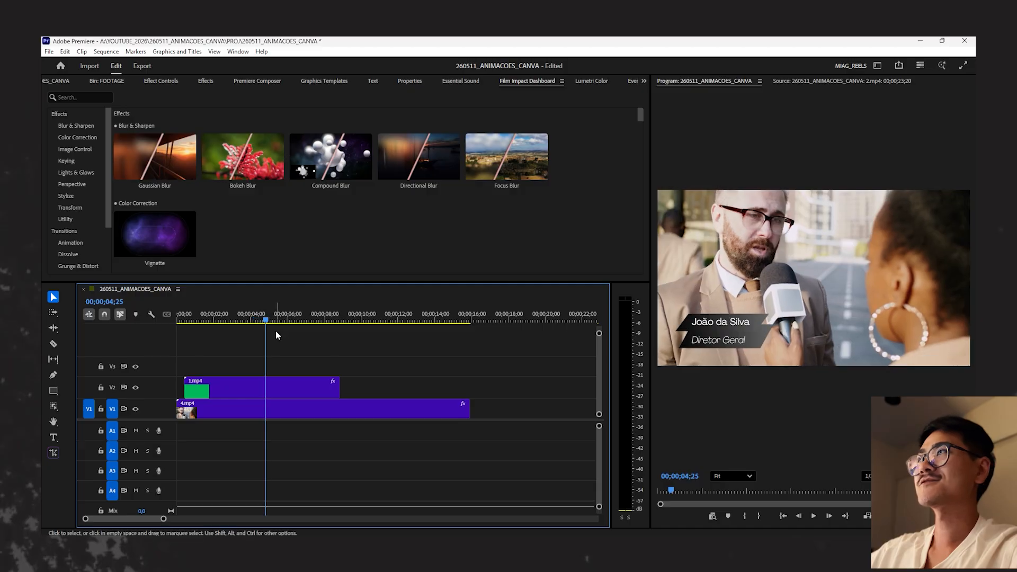
pyautogui.click(279, 319)
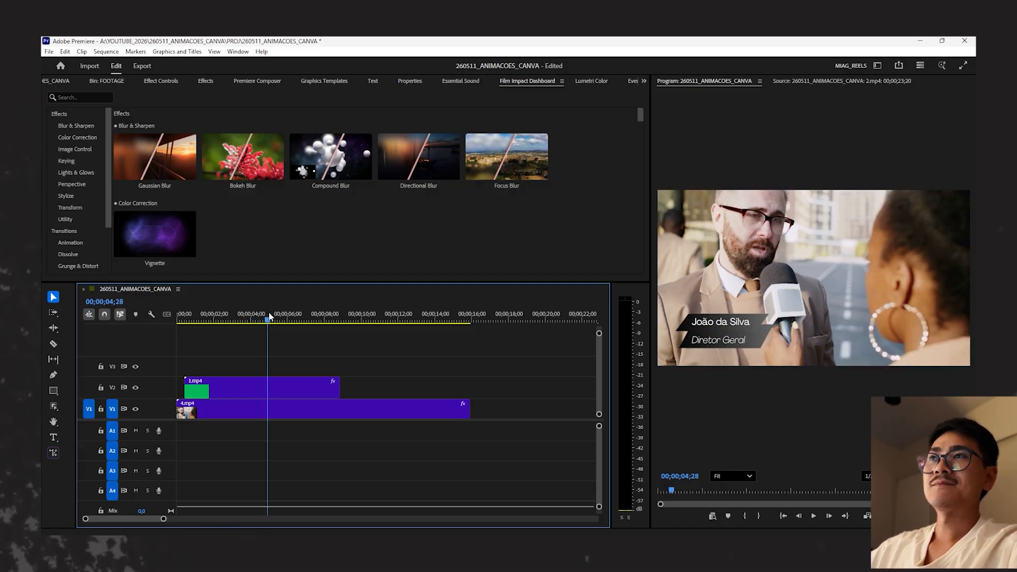
pyautogui.click(297, 318)
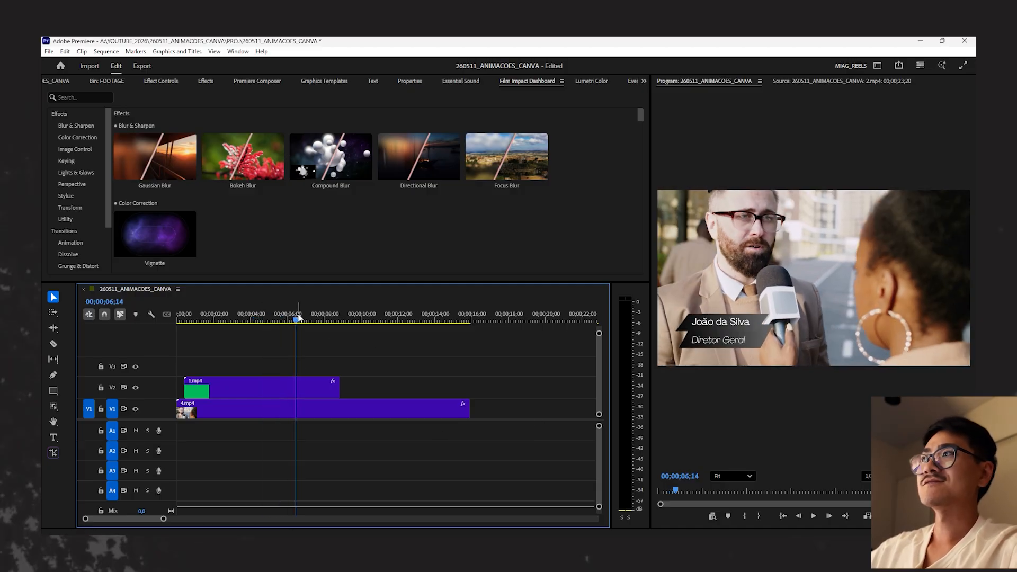
# - Play the end of the lower third up to 7;23, and return to view it at 3;20
pyautogui.click(310, 319)
pyautogui.press('space')
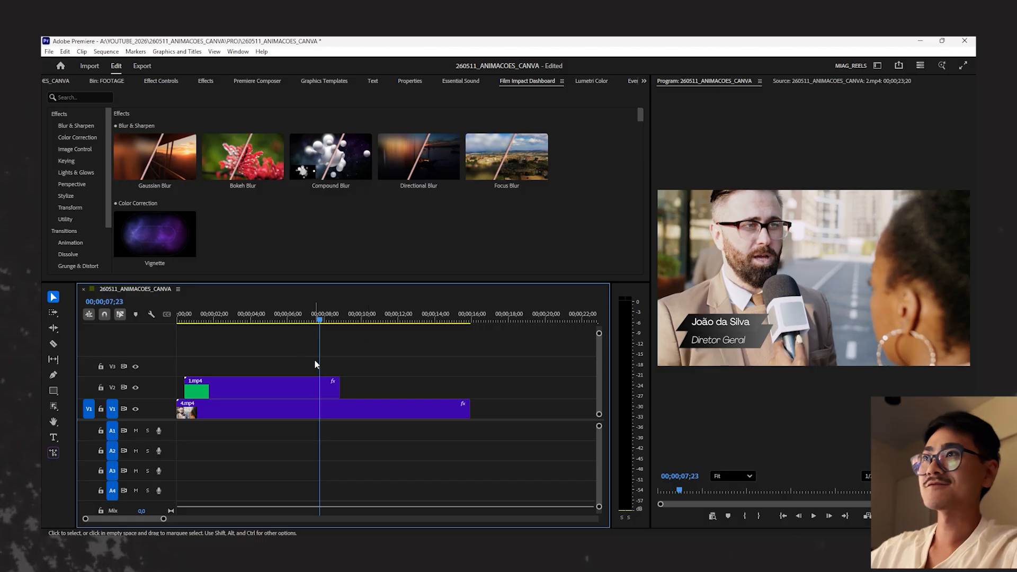
pyautogui.click(257, 321)
pyautogui.click(244, 321)
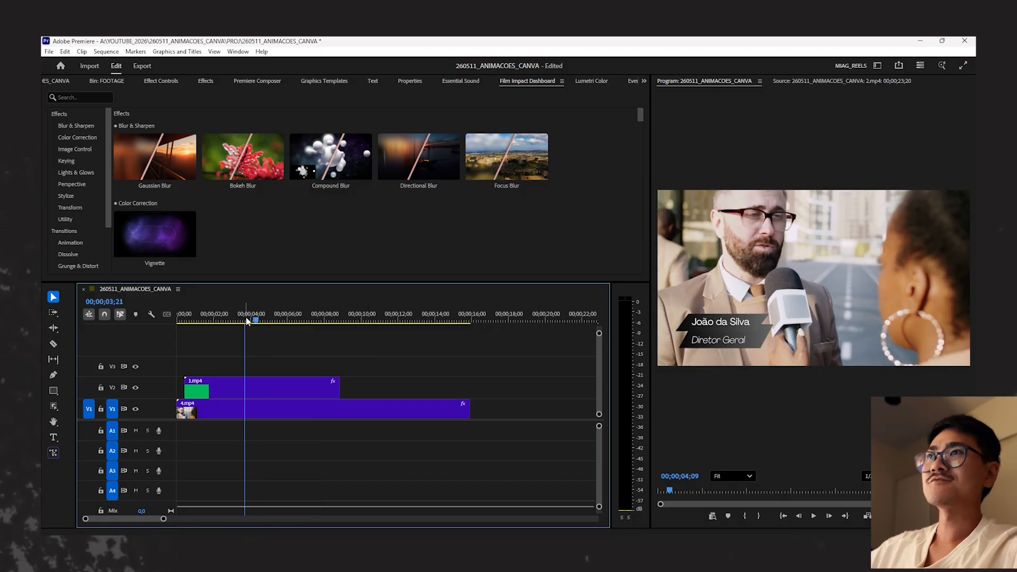
# - View the lower third's entrance at 1;22, then a later point with its text on screen
pyautogui.click(206, 315)
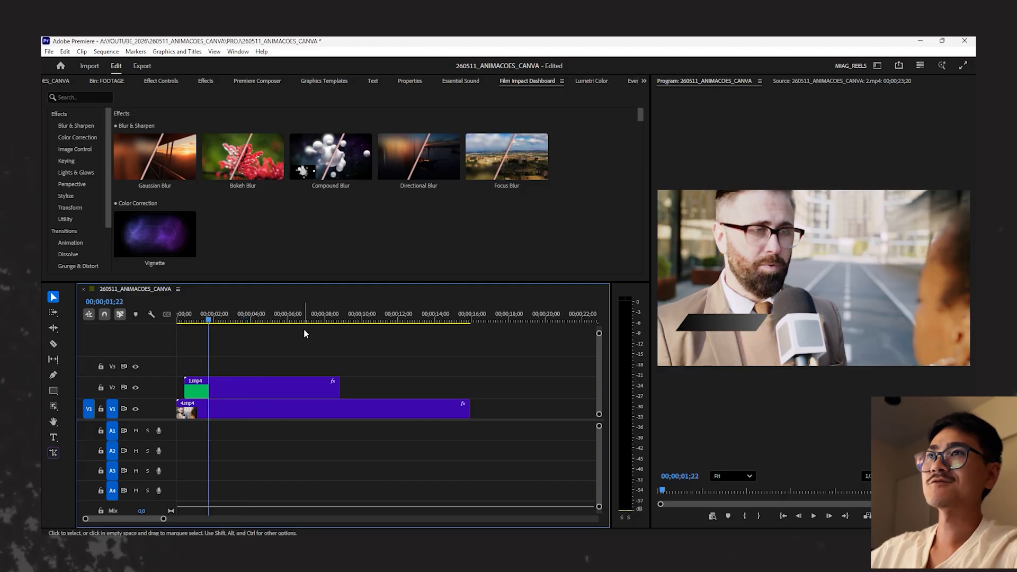
pyautogui.click(251, 316)
# - Switch to the ANIMAÇÕES design in Canva and inspect the New York title on its black page
pyautogui.click(456, 547)
pyautogui.click(418, 503)
pyautogui.click(368, 279)
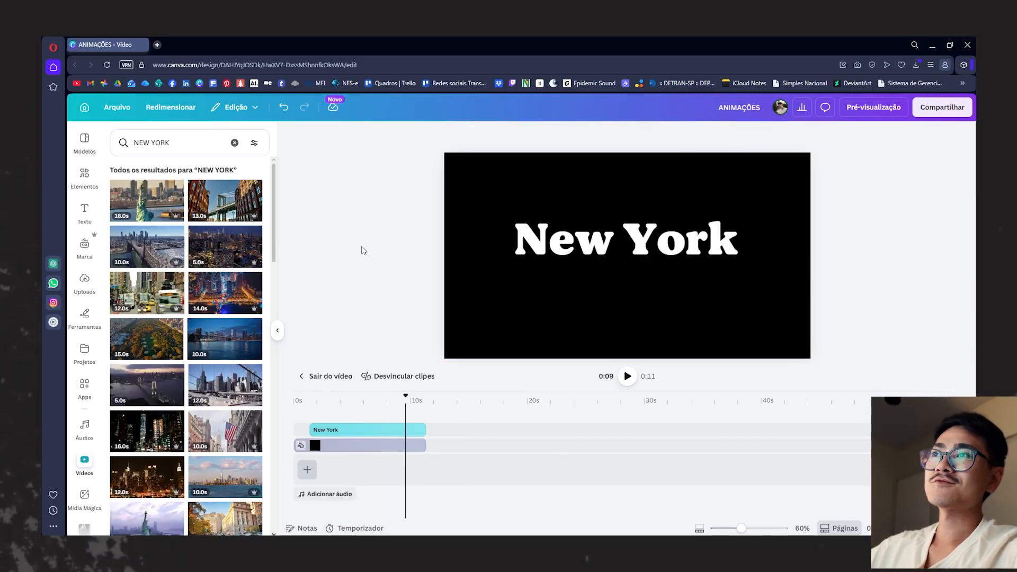
pyautogui.click(633, 242)
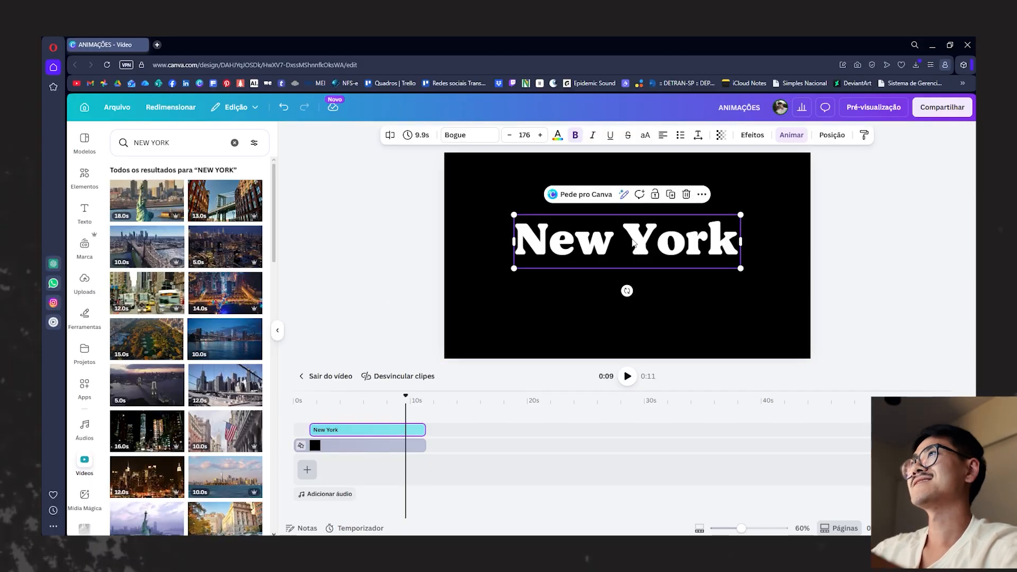
pyautogui.click(392, 248)
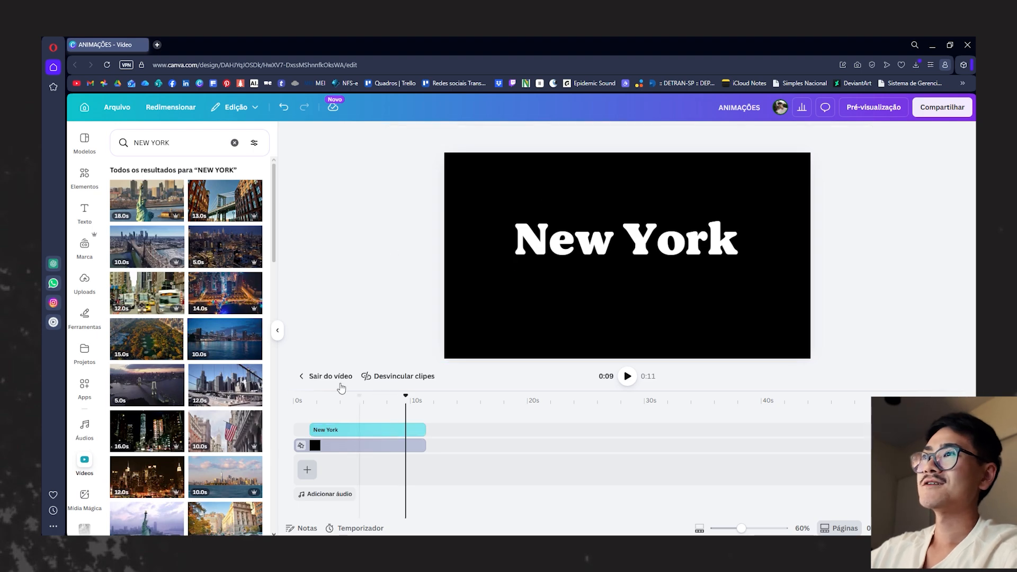
# - Leave the New York page, open the green lower-third page 1 in its layered timeline, and view it at 0:05 and 0:06
pyautogui.click(306, 376)
pyautogui.click(407, 496)
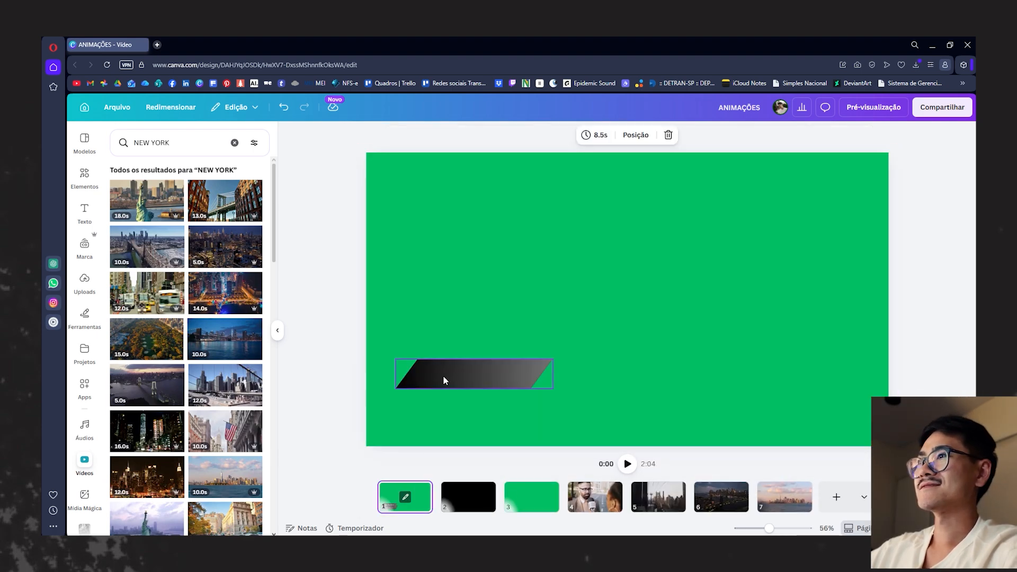
pyautogui.click(457, 376)
pyautogui.click(408, 500)
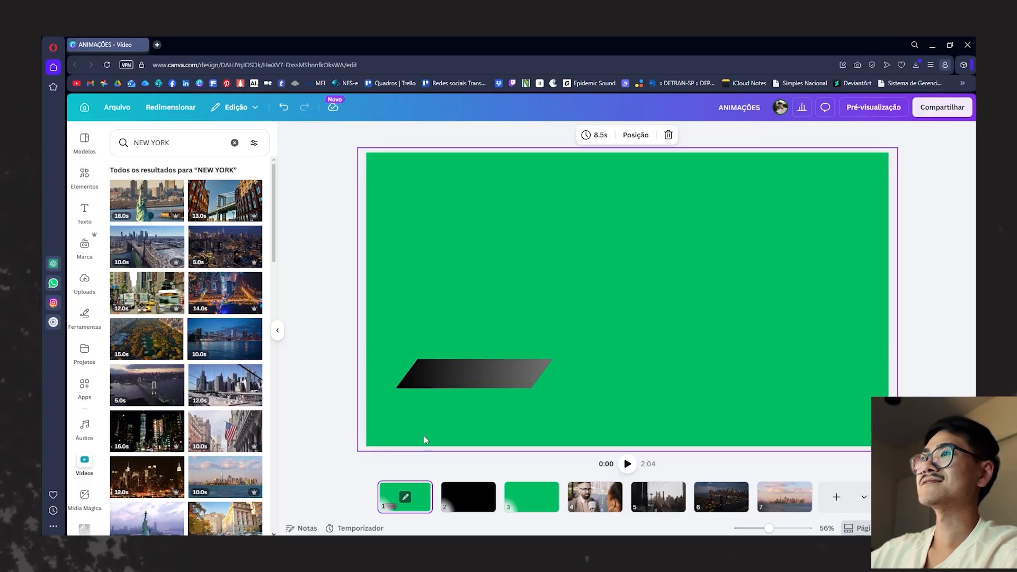
pyautogui.click(407, 498)
pyautogui.click(359, 410)
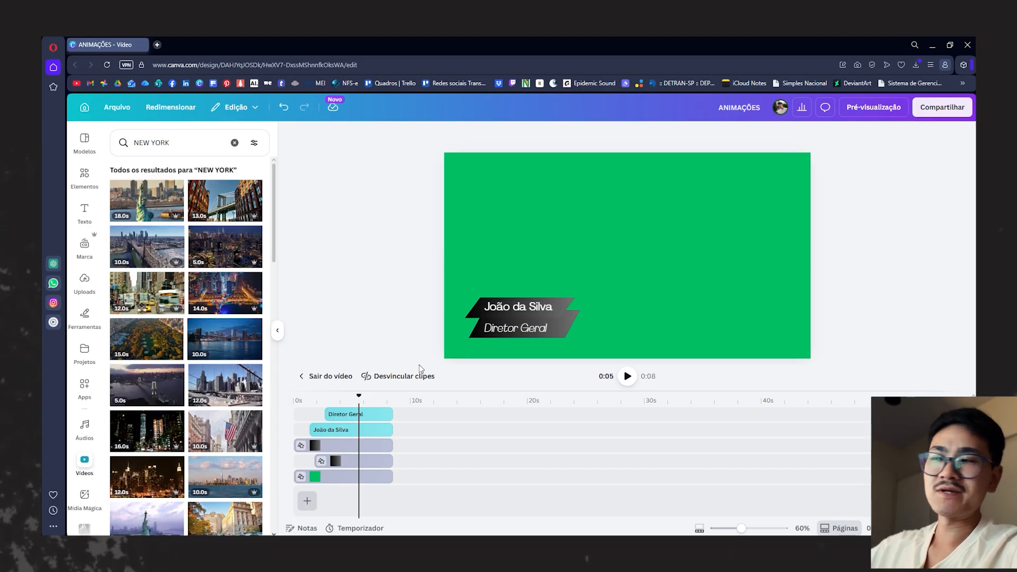
pyautogui.click(366, 398)
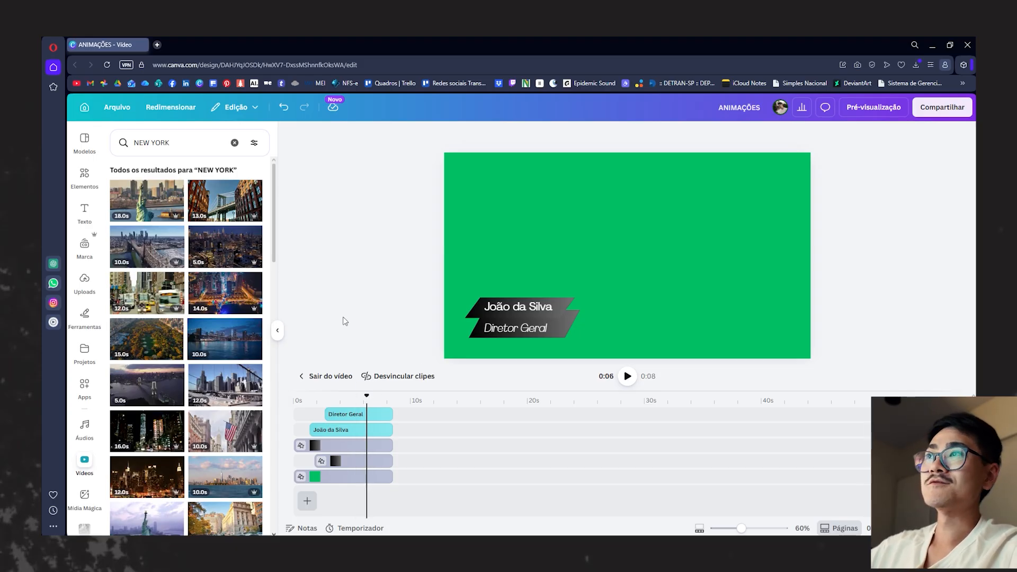